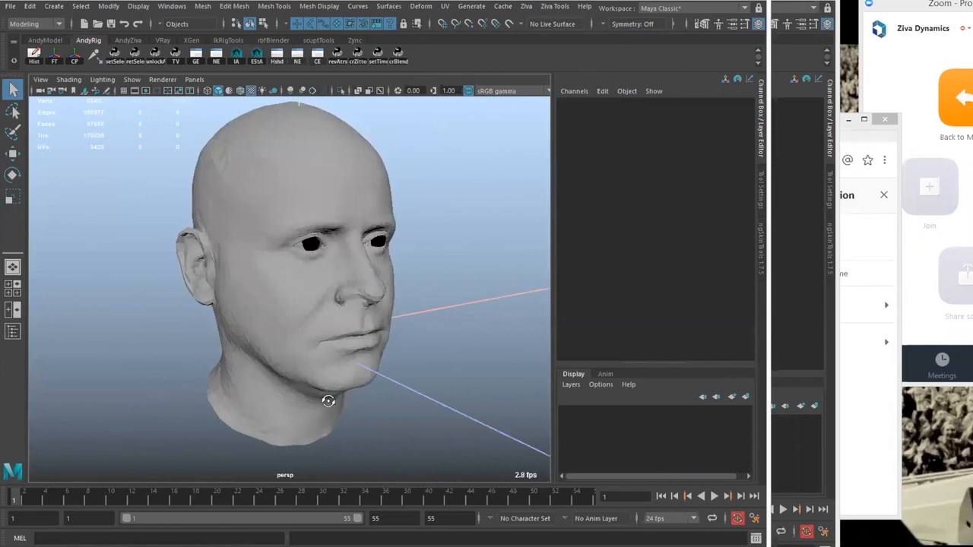
Select the james_volume head mesh and examine its tet cage and attachment points from the side, below and in isolation
left_click(318, 346)
scroll(289, 304, "up", 5)
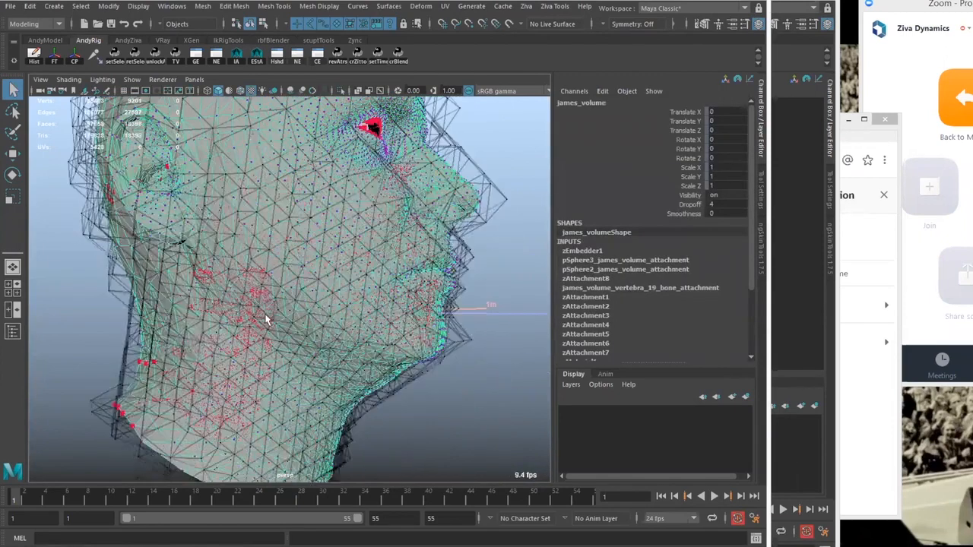
middle_click_drag(265, 319, 311, 264, "alt")
right_click_drag(312, 264, 306, 238, "alt")
left_click_drag(305, 237, 375, 189, "alt")
right_click_drag(374, 188, 790, 454, "alt")
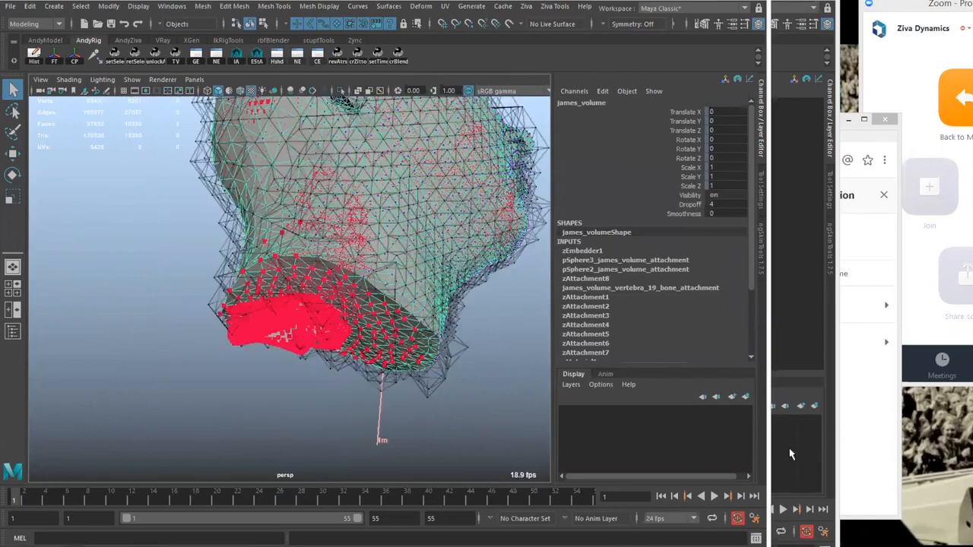
left_click_drag(179, 305, 279, 326, "alt")
right_click_drag(278, 326, 345, 244, "alt")
left_click_drag(350, 306, 277, 357, "alt")
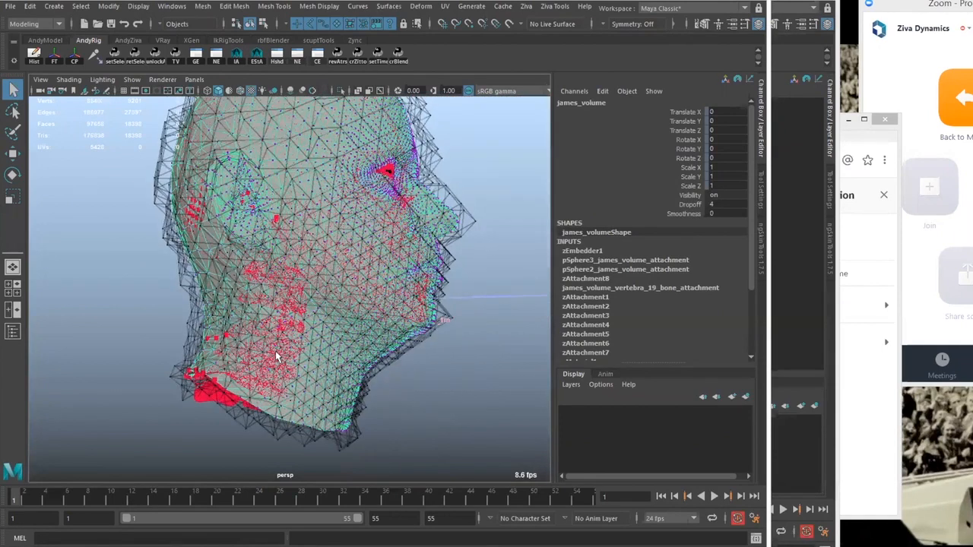
left_click_drag(280, 305, 287, 327, "alt")
key("ctrl+1")
left_click_drag(348, 314, 532, 335, "alt")
key("ctrl+1")
left_click(466, 171)
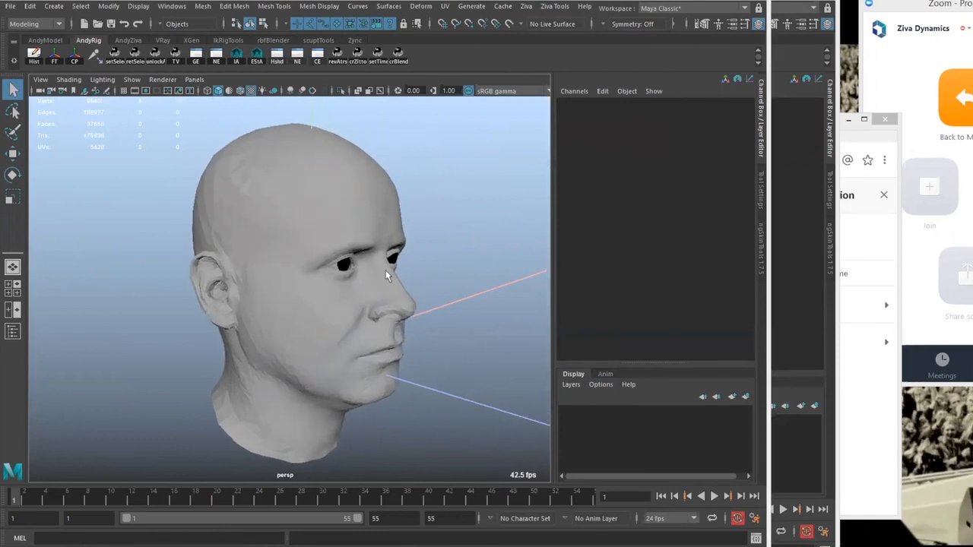
Select the james_volume head mesh and add a Ziva Turbulence field to it
left_click_drag(385, 275, 390, 326, "alt")
left_click_drag(377, 369, 374, 322, "alt")
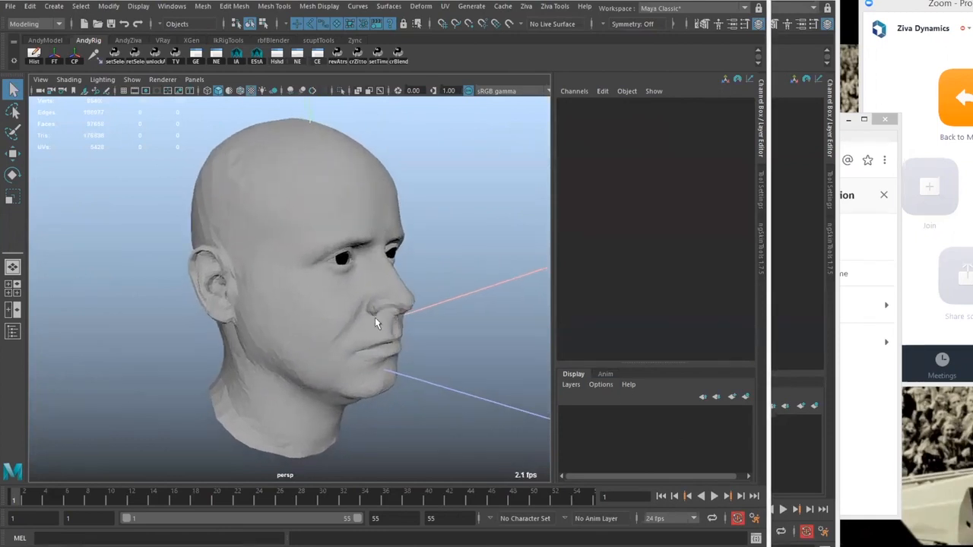
left_click(395, 371)
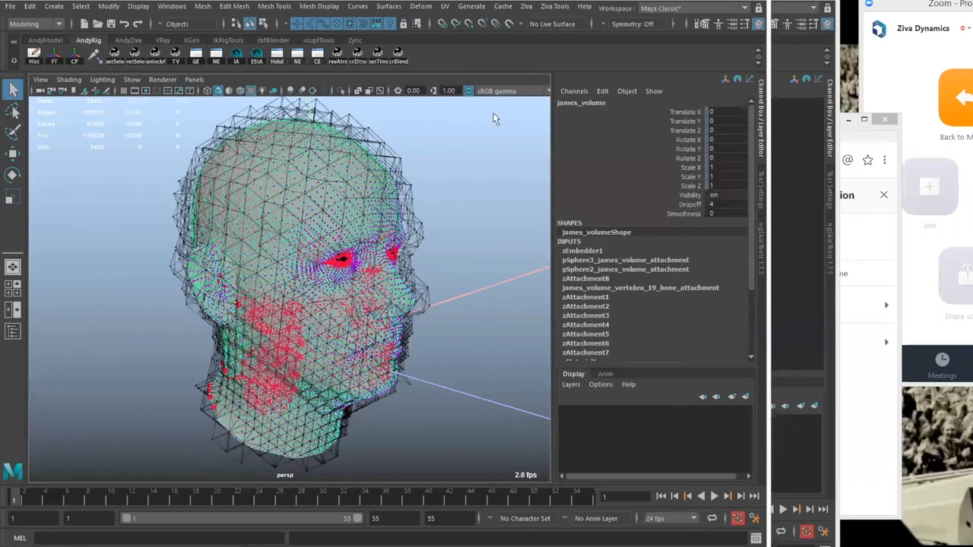
left_click(526, 7)
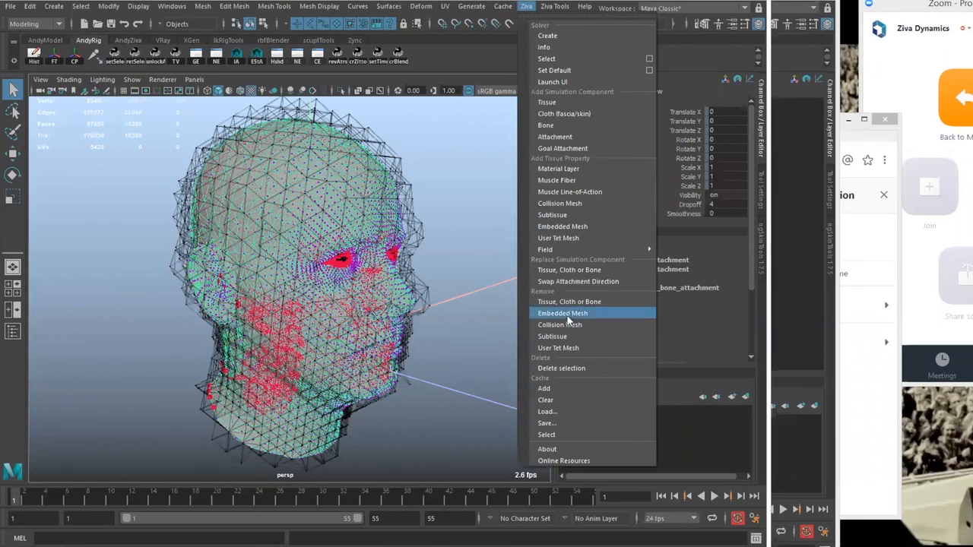
mouse_move(594, 244)
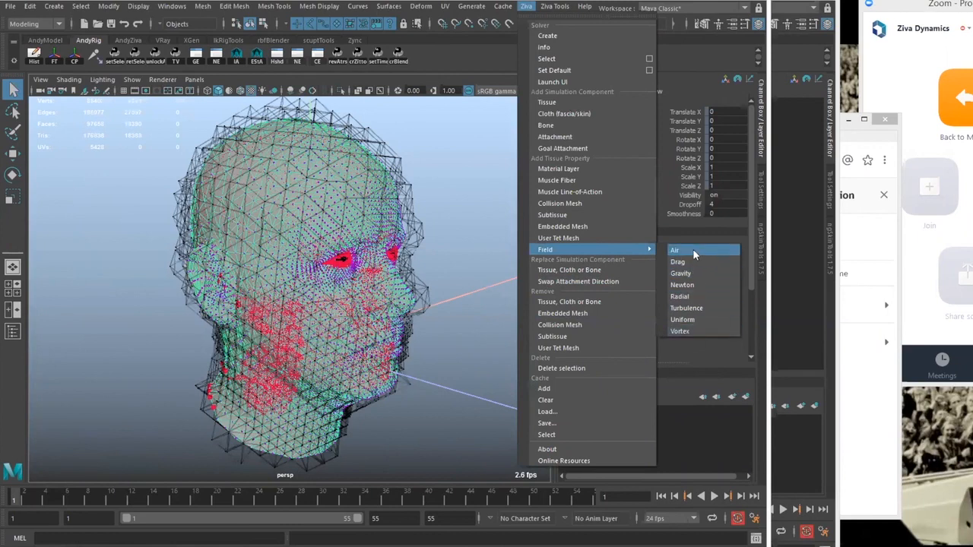
left_click(686, 308)
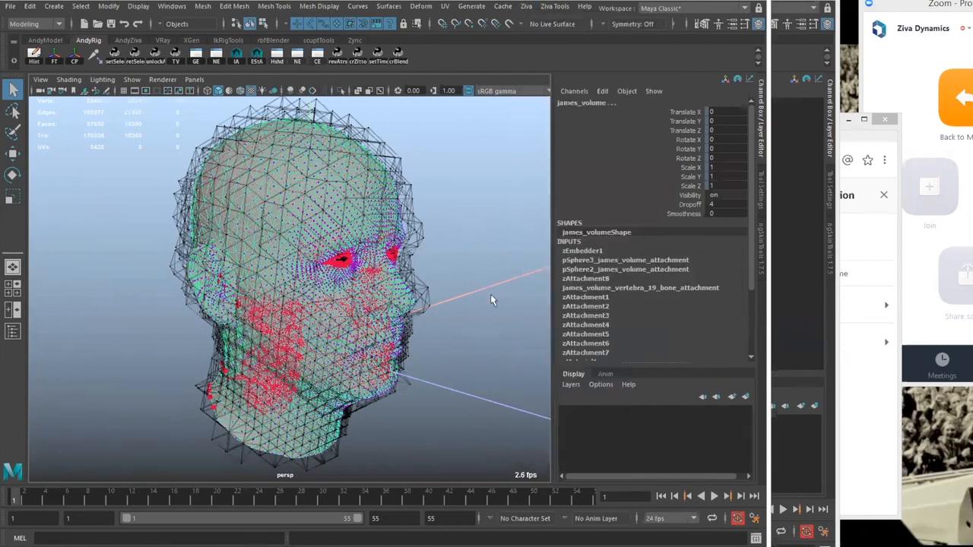
Select turbulenceField1 in the Outliner to view its attributes, and close the Outliner
left_click(13, 332)
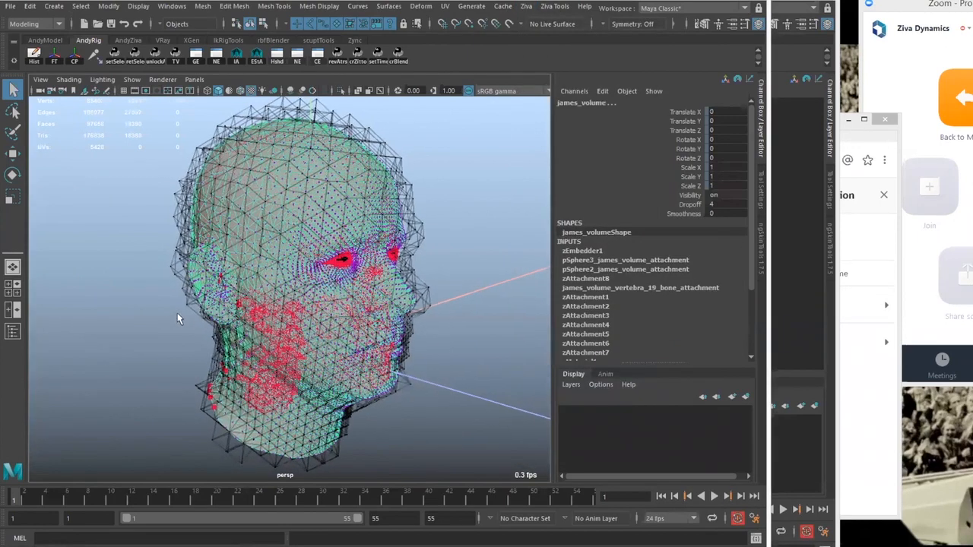
left_click(604, 331)
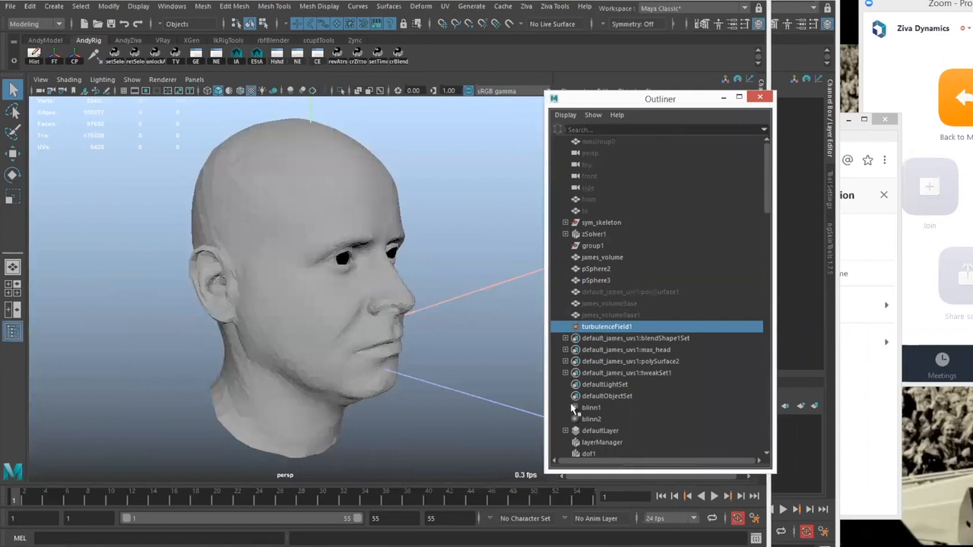
left_click_drag(444, 327, 449, 335, "alt")
left_click(759, 98)
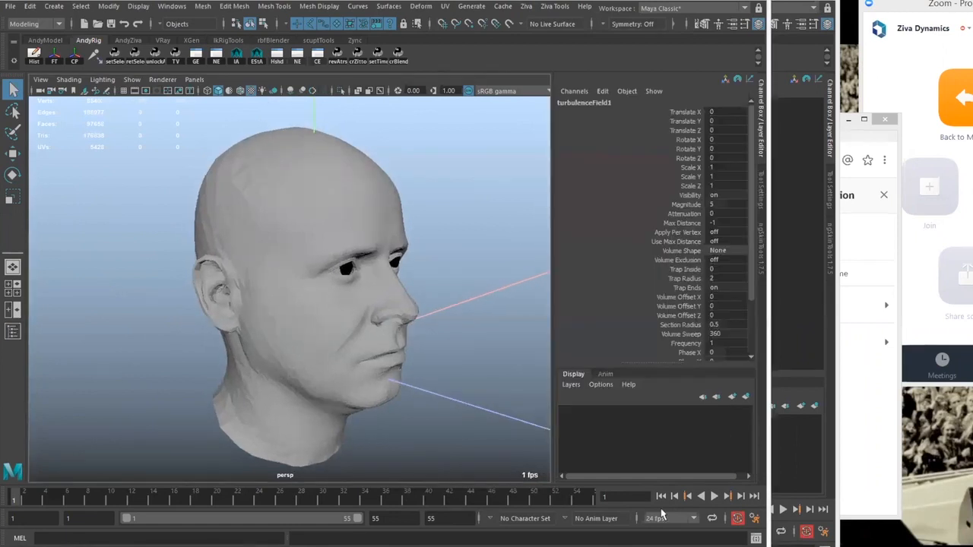
Play the simulation with the turbulence field, stop it, and return to frame 1 with the head volume reselected
left_click(714, 495)
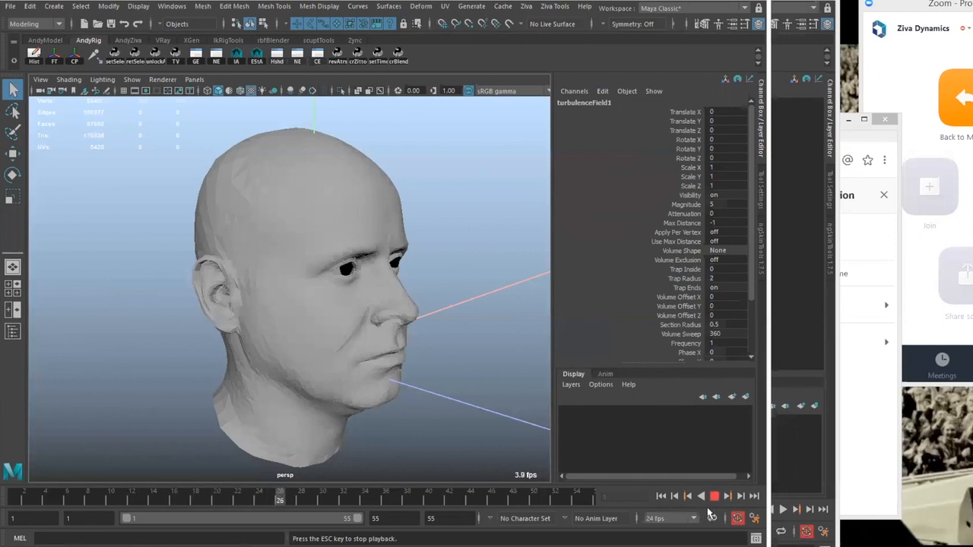
key("Escape")
key("ctrl+z")
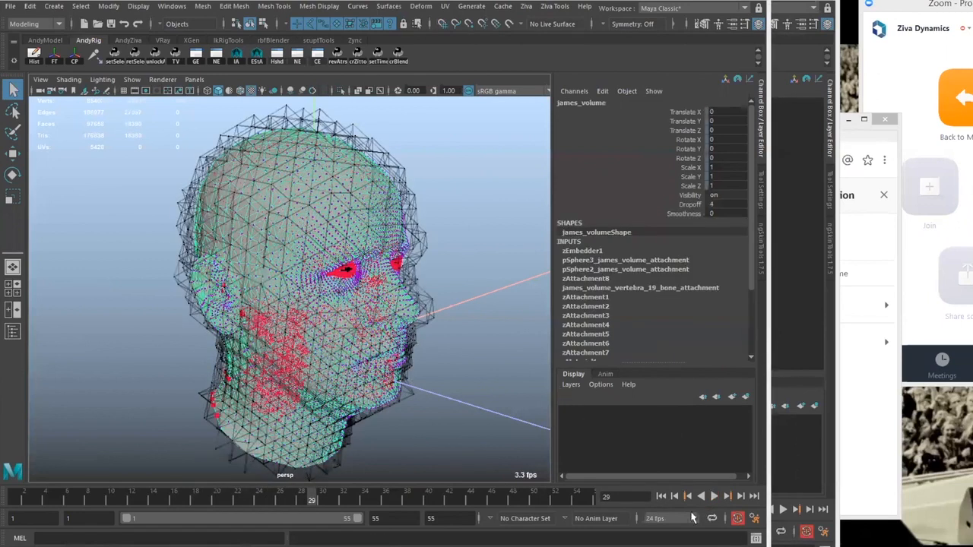
left_click(660, 497)
Set the turbulence field's Magnitude to 500000 and test the simulation playback
middle_click_drag(373, 372, 362, 336, "alt")
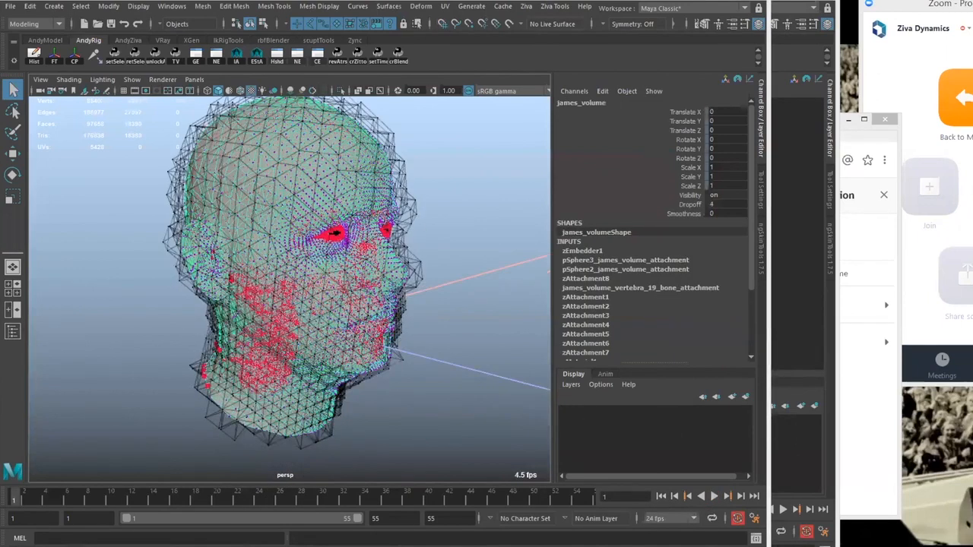
left_click_drag(364, 245, 495, 209, "alt")
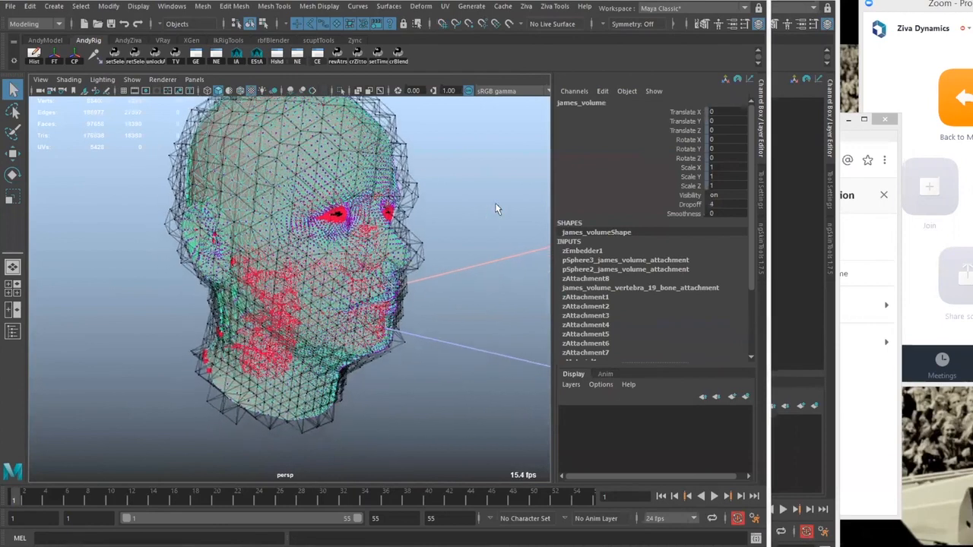
key("shift+o")
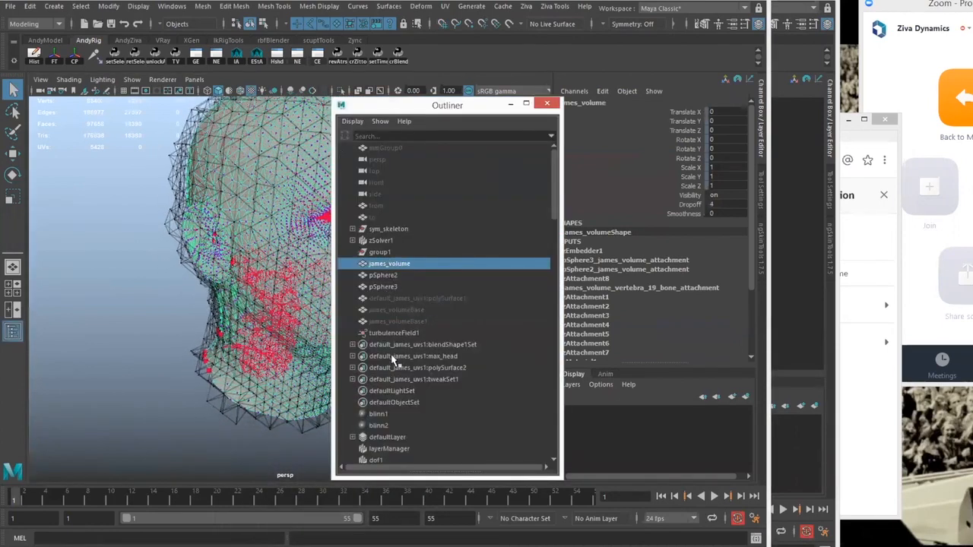
left_click(421, 331)
double_click(719, 204)
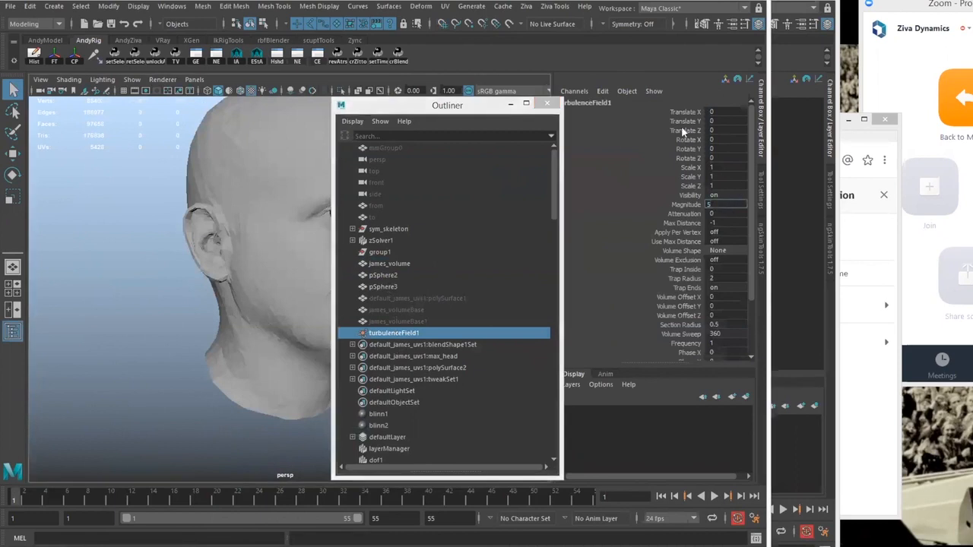
left_click_drag(332, 197, 404, 198)
left_click_drag(464, 105, 464, 95)
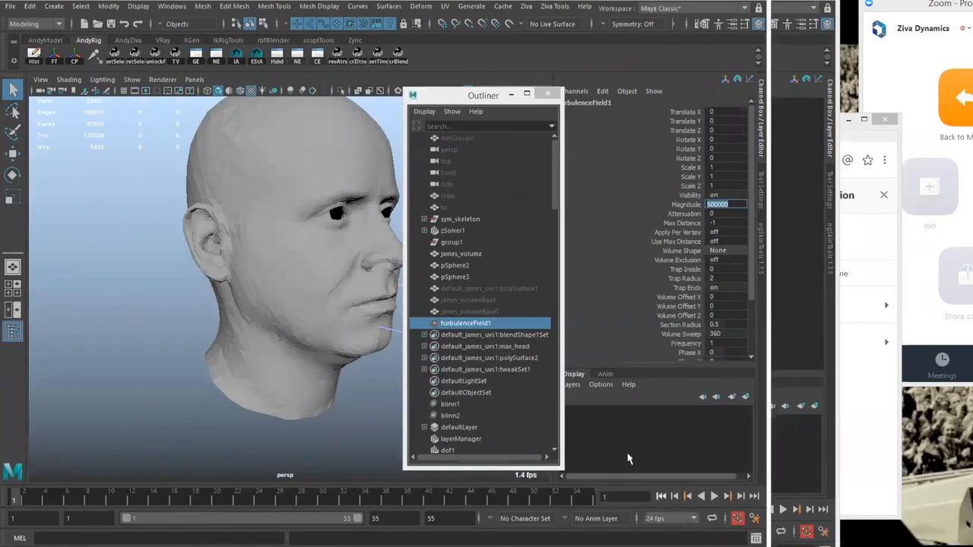
key("alt+v")
key("alt+shift+v")
Set the turbulence field's Magnitude to 50000000, play the simulation, and return to frame 1
type("0")
key("Return")
key("alt+v")
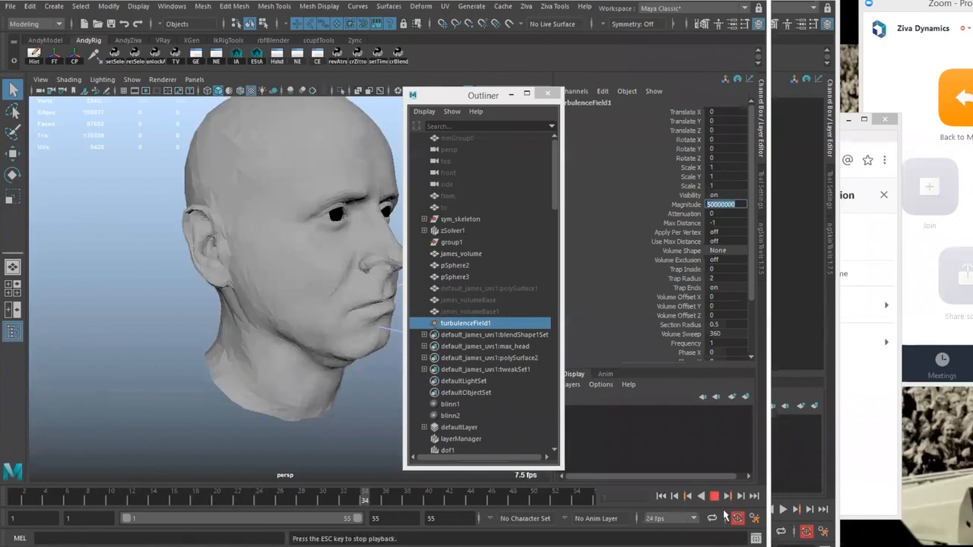
key("Escape")
left_click(661, 496)
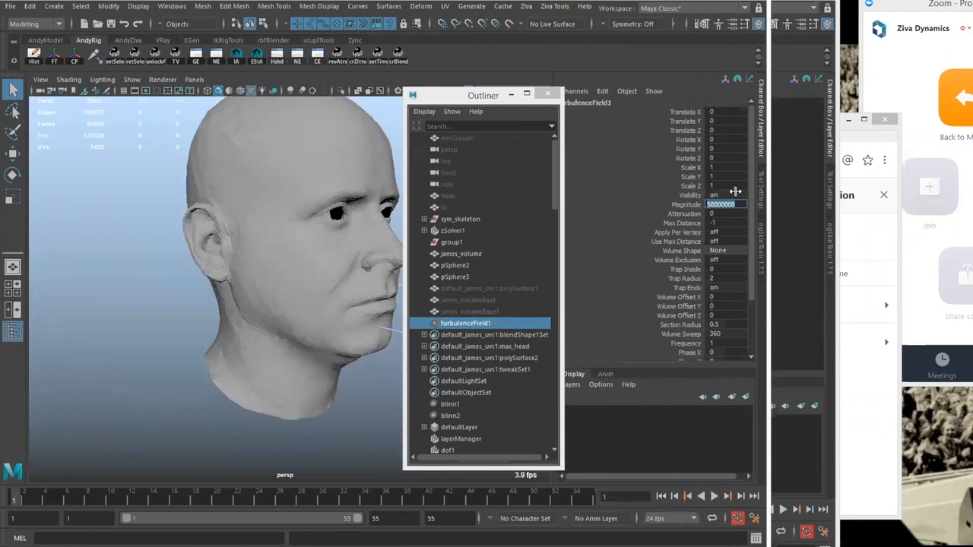
Keyframe the turbulence field's Phase X, Phase Y and Phase Z at 0 on frame 1
left_click_drag(750, 220, 753, 278)
left_click_drag(688, 282, 682, 298)
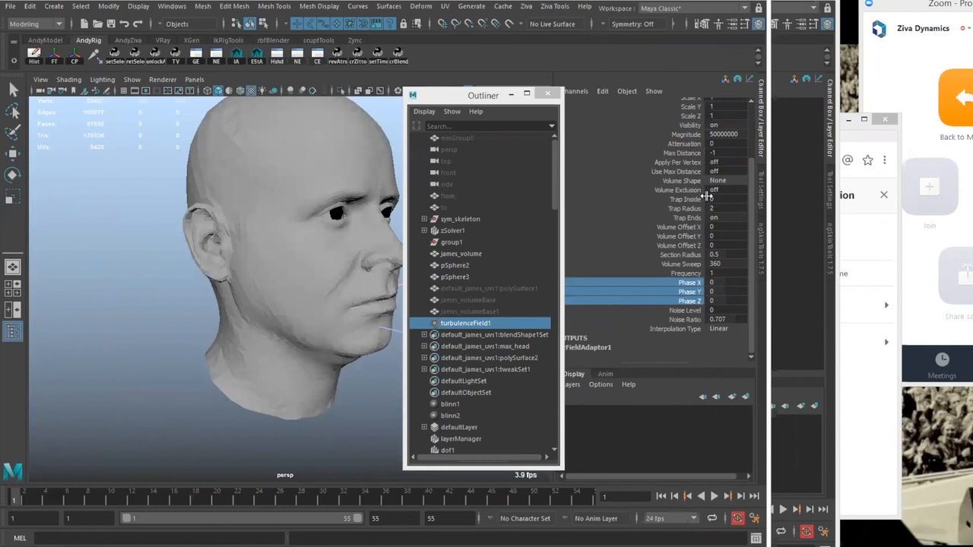
right_click(679, 301)
left_click(720, 7)
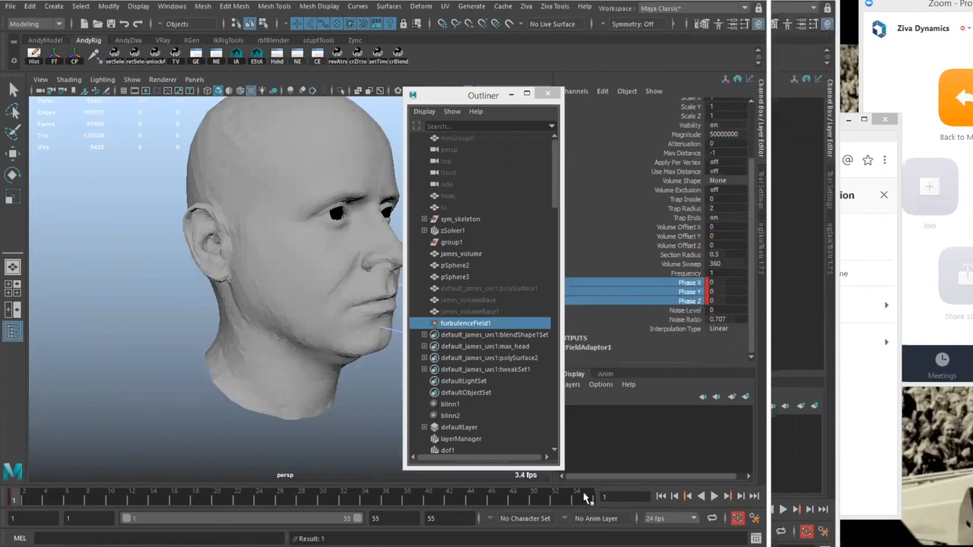
Key the field's Phase X, Y and Z to 10 at frame 55, and clear the Ziva cache
left_click(586, 498)
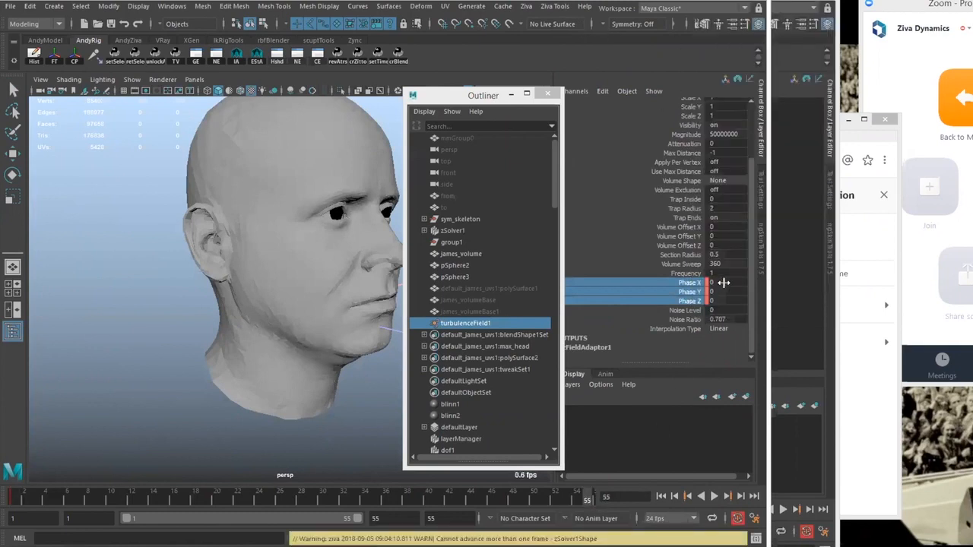
left_click_drag(723, 283, 724, 301)
type("10")
key("Return")
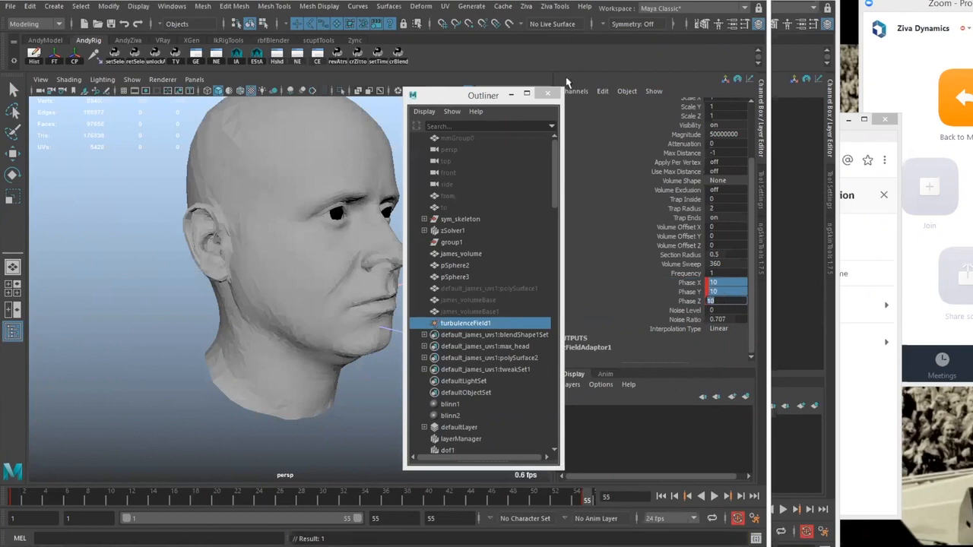
left_click(524, 7)
left_click(571, 399)
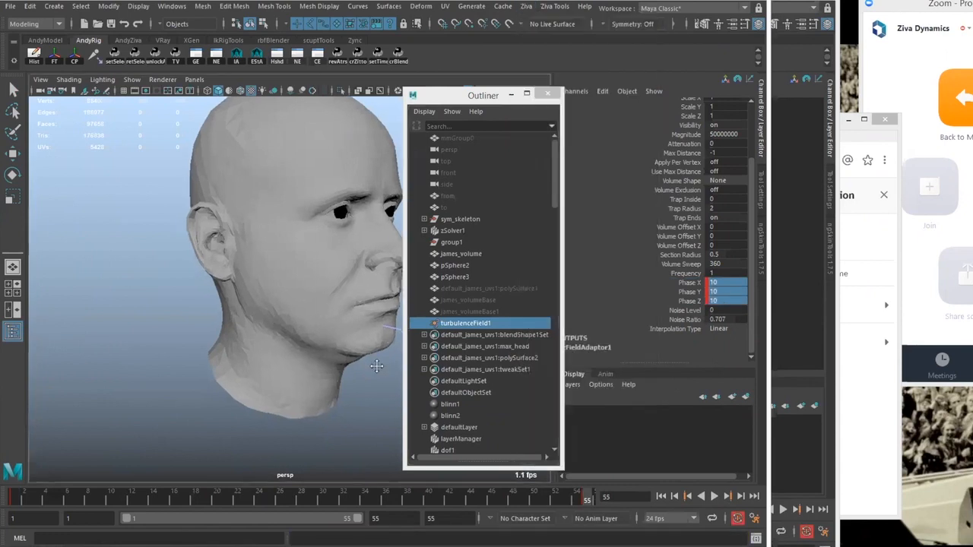
Inspect the Youngs Modulus and Youngs Modulus Exp settings of zMaterial1 on james_volume
left_click(332, 307)
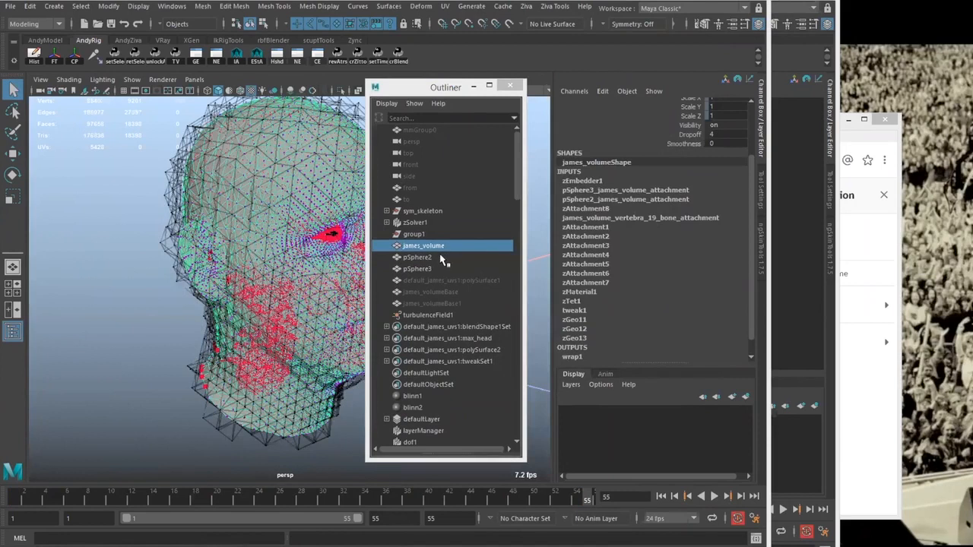
left_click(430, 259)
left_click(437, 247)
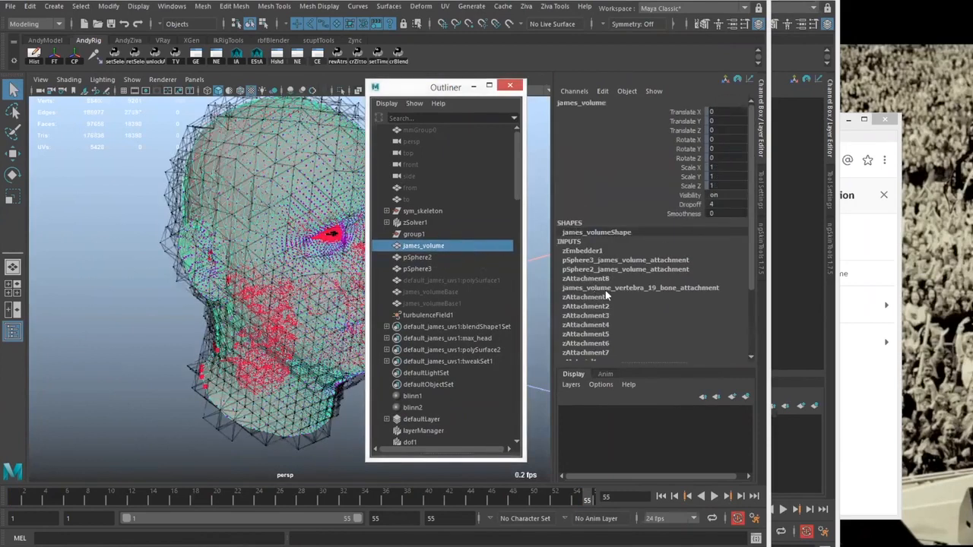
scroll(598, 302, "down", 3)
left_click(587, 273)
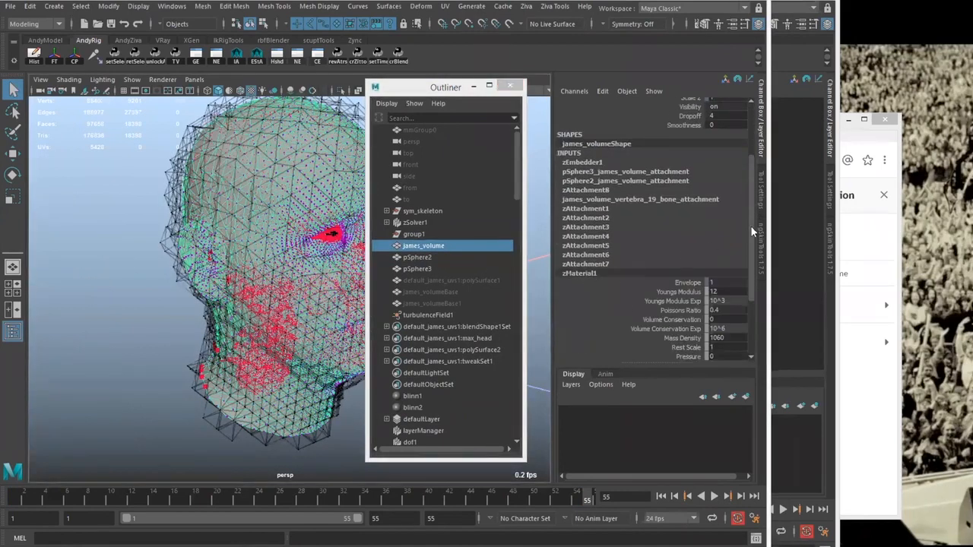
left_click_drag(752, 225, 749, 261)
left_click_drag(682, 219, 683, 228)
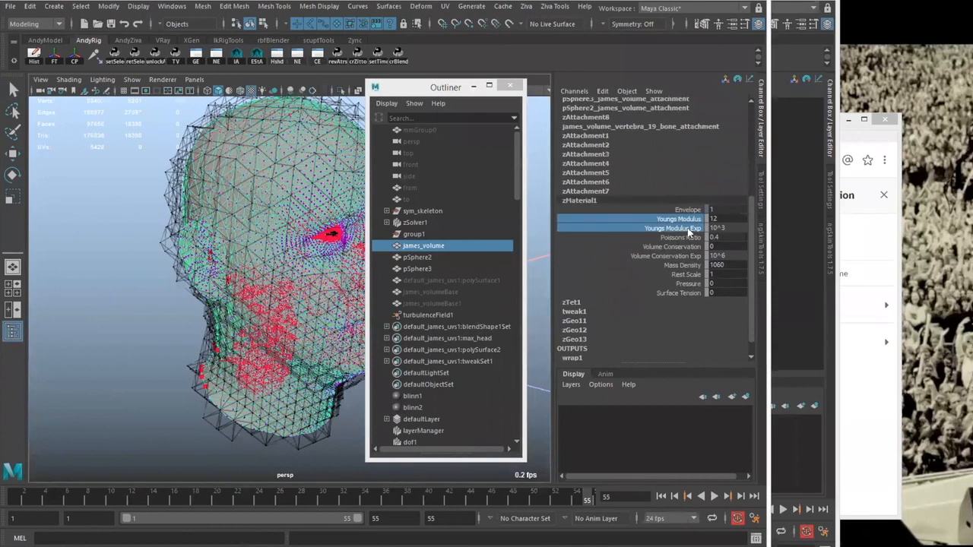
left_click(683, 229)
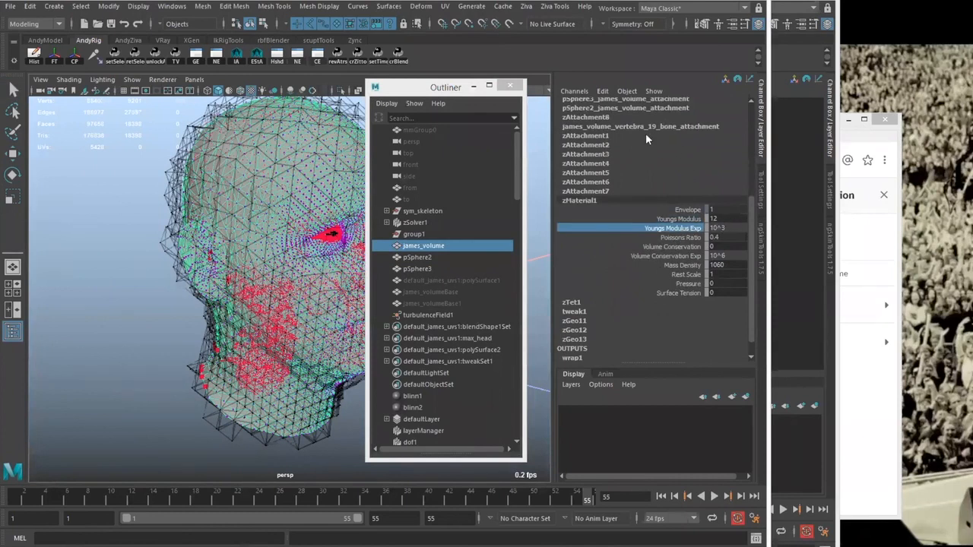
Play the simulation with turbulenceField1 selected and the Outliner minimized, stop it, and scrub back to frame 32 to review the head's motion
left_click(439, 315)
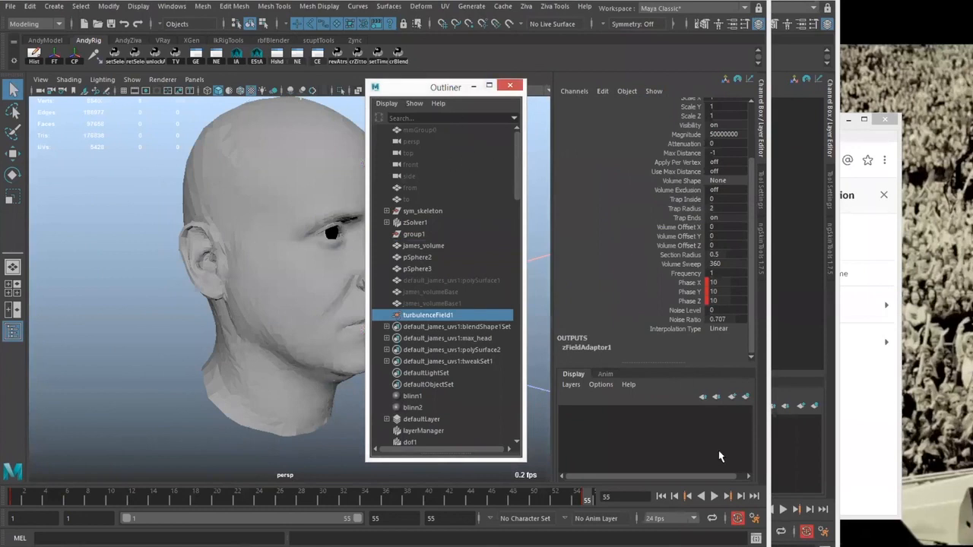
key("alt+v")
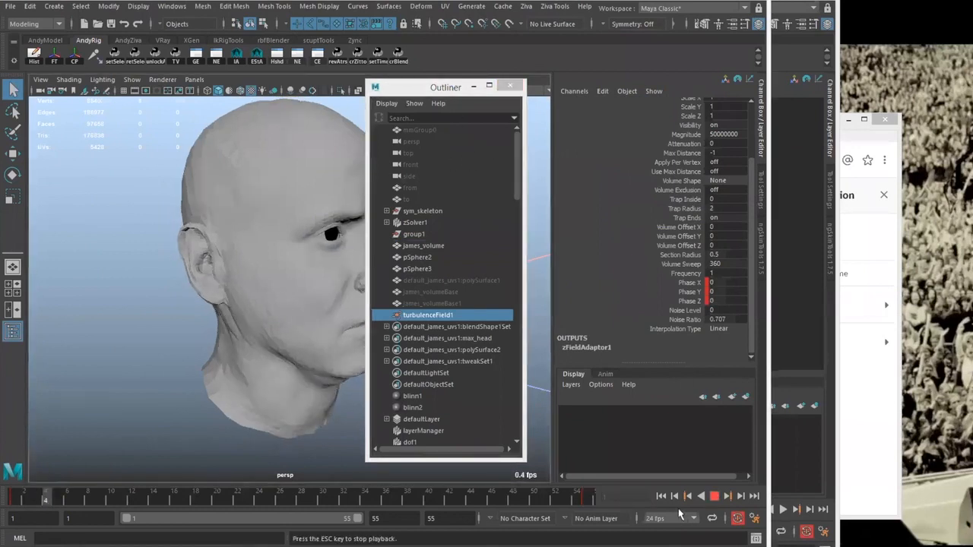
left_click(473, 86)
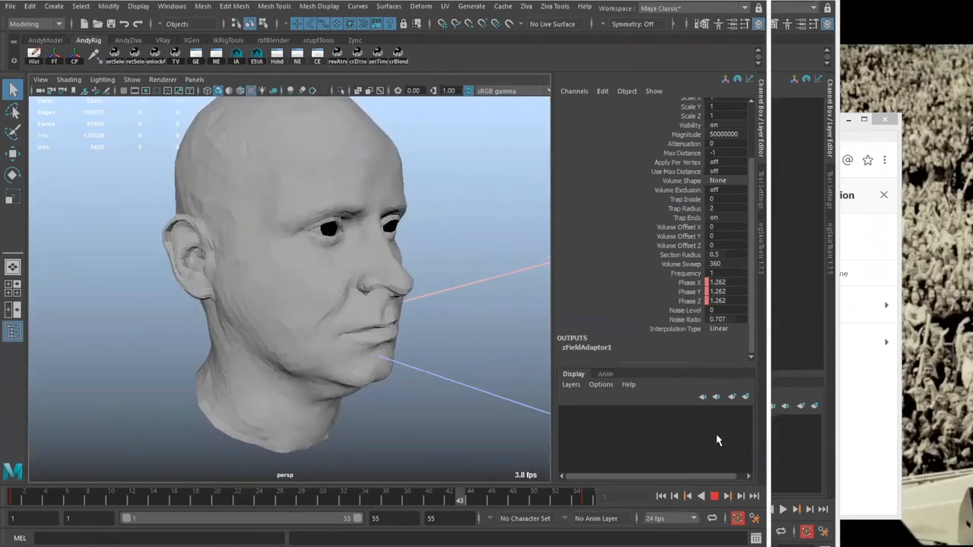
left_click(715, 496)
left_click_drag(436, 505, 344, 498)
left_click_drag(380, 443, 351, 463, "alt")
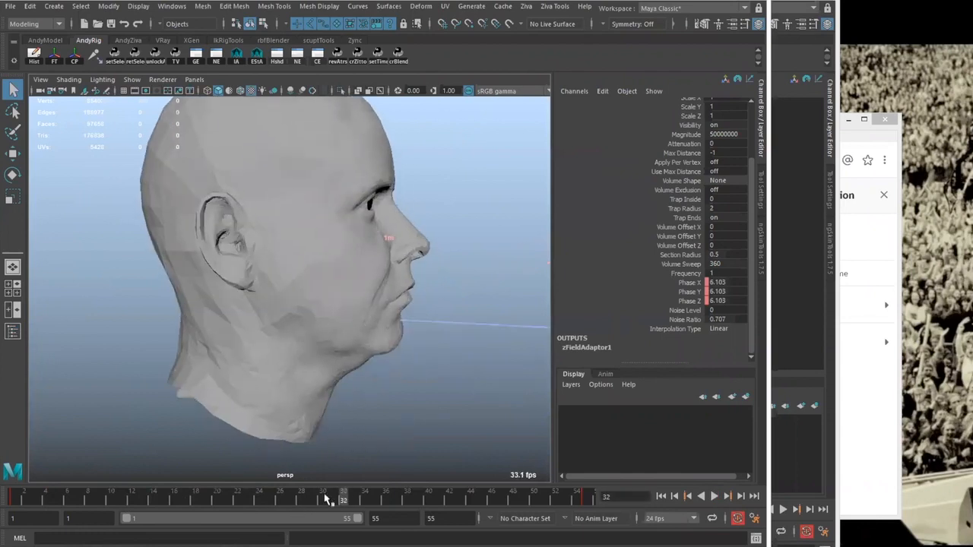
Review the simulated head's jiggle from the side by playing and scrubbing, both with the james_volume wireframe highlighted and with it deselected
key("alt+v")
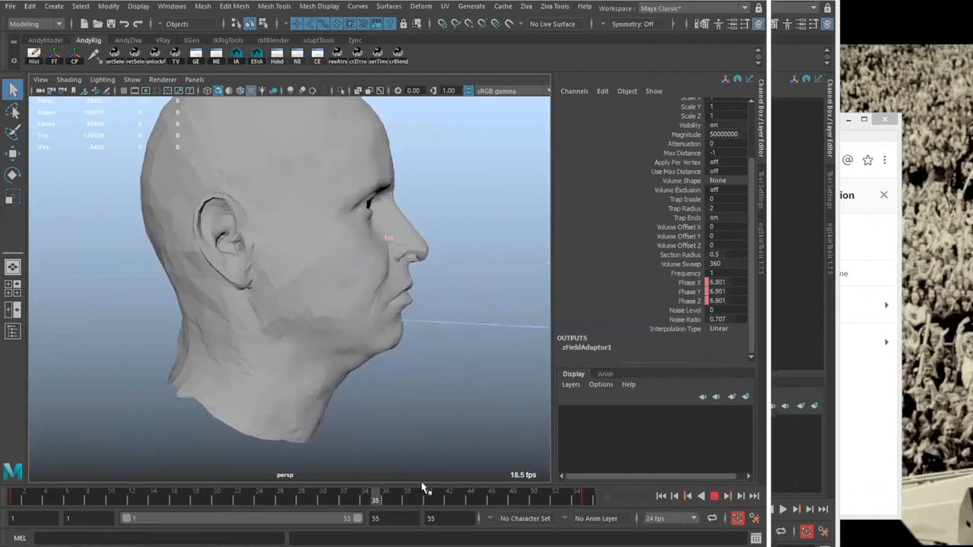
key("alt+v")
left_click(352, 371)
left_click_drag(415, 393, 429, 493, "alt")
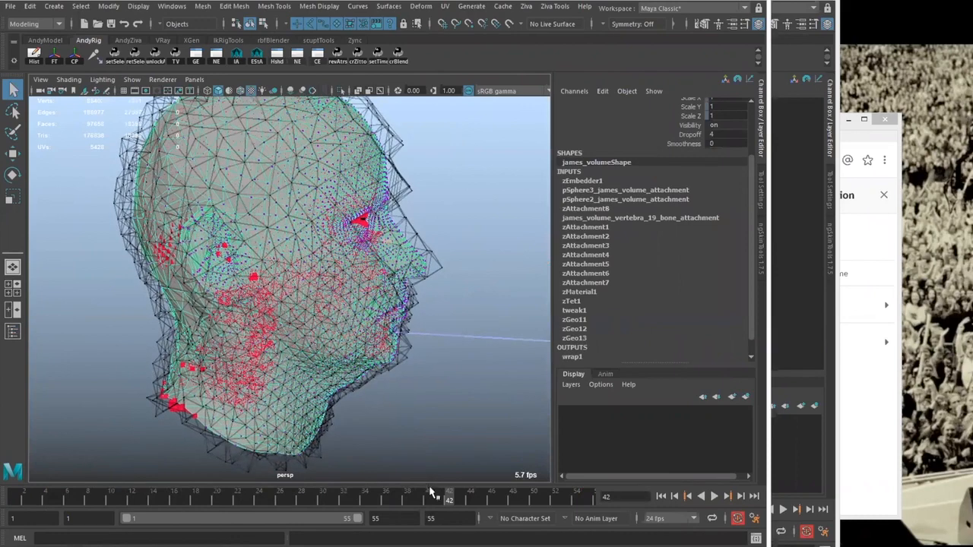
key("alt+v")
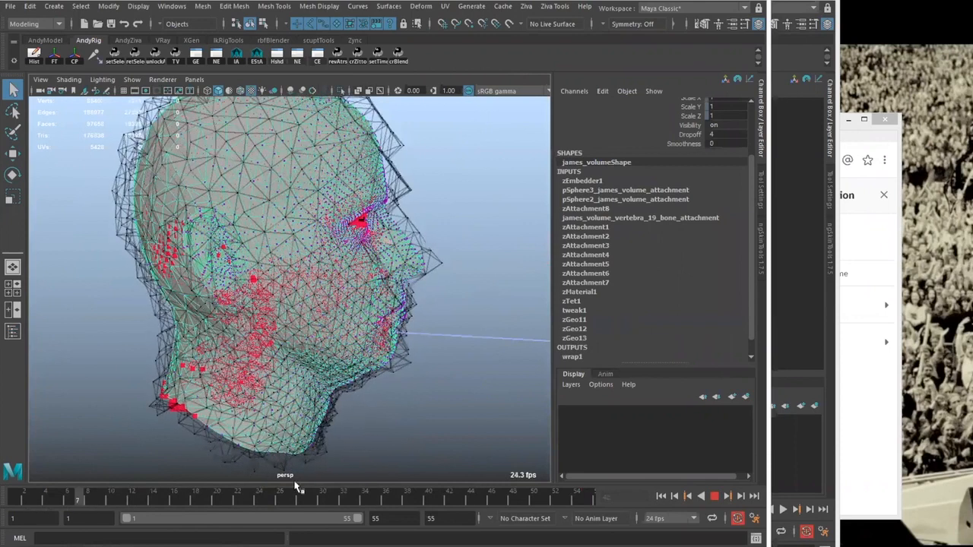
left_click(428, 435)
left_click_drag(116, 499, 298, 484)
key("alt+v")
Review the simulation playback from the front, with and without james_volume selected, and return to frame 1
left_click_drag(429, 431, 367, 427, "alt")
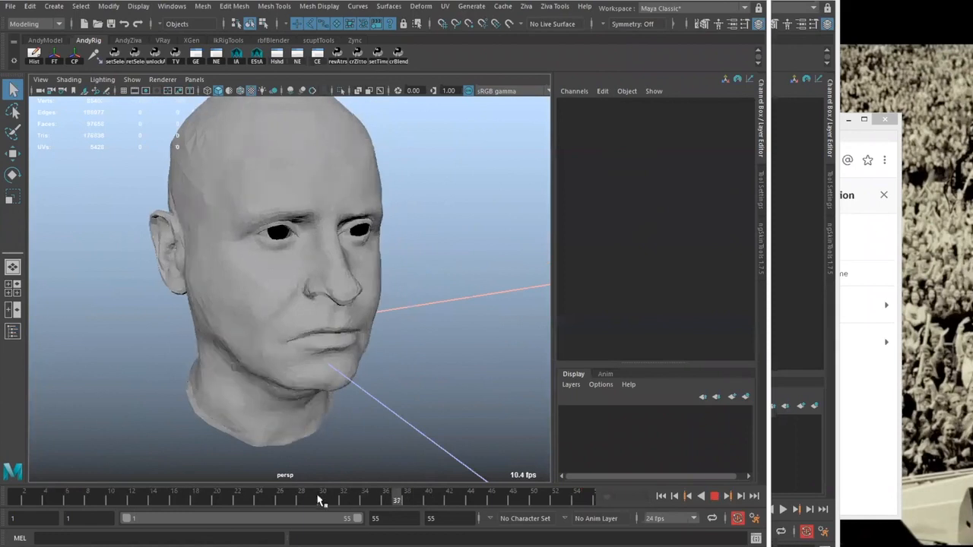
left_click_drag(423, 458, 406, 502, "alt")
key("alt+v")
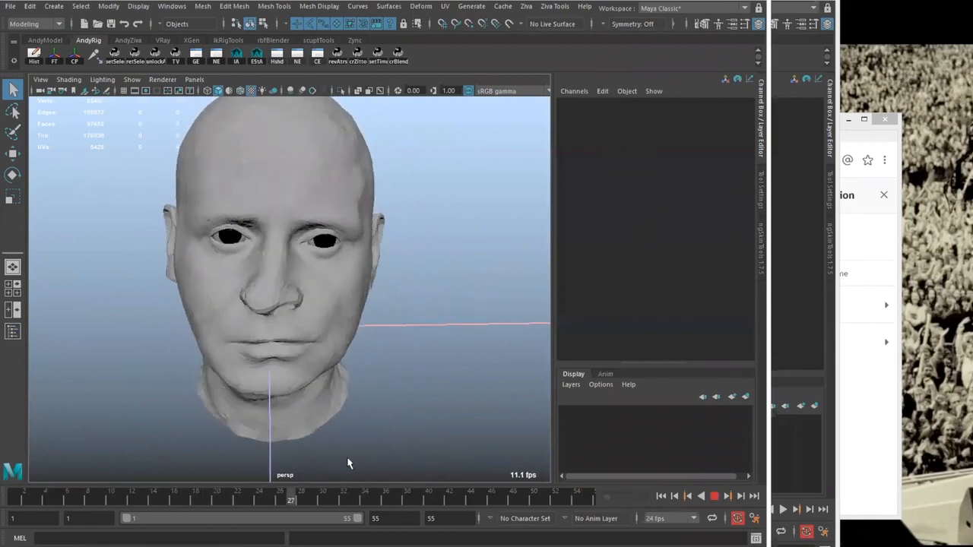
left_click(342, 418)
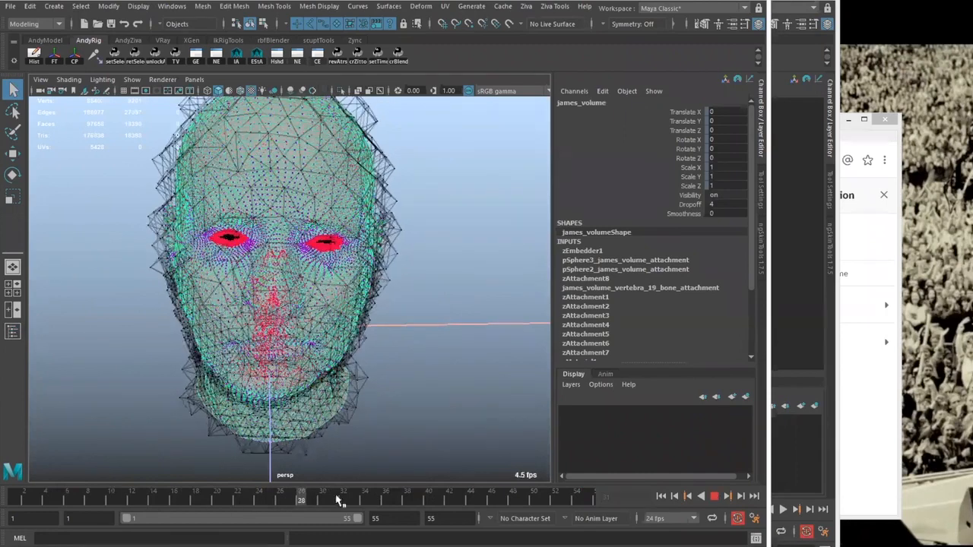
key("alt+v")
key("alt+shift+v")
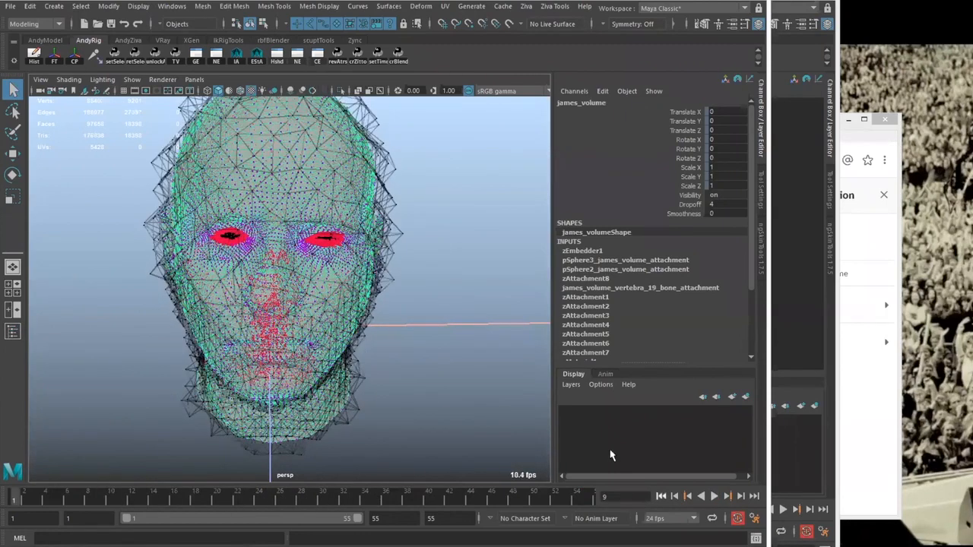
left_click_drag(452, 413, 338, 215, "alt")
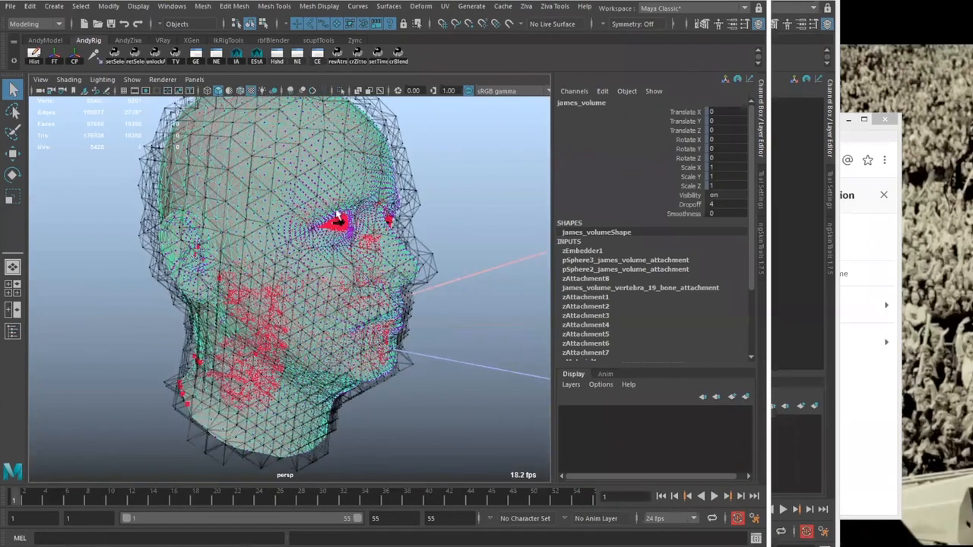
Look through the field types that Ziva can add to the tissue, from Air to Vortex
left_click(526, 7)
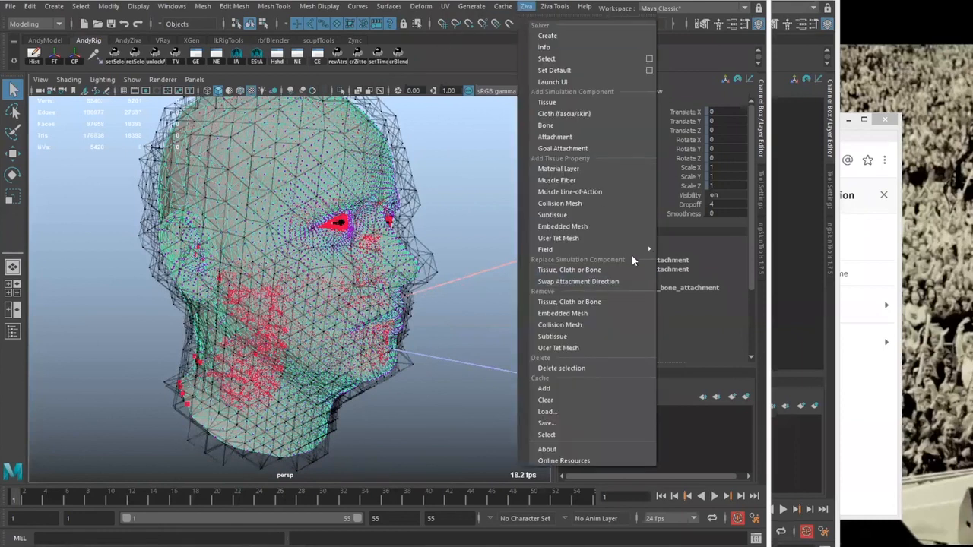
mouse_move(638, 250)
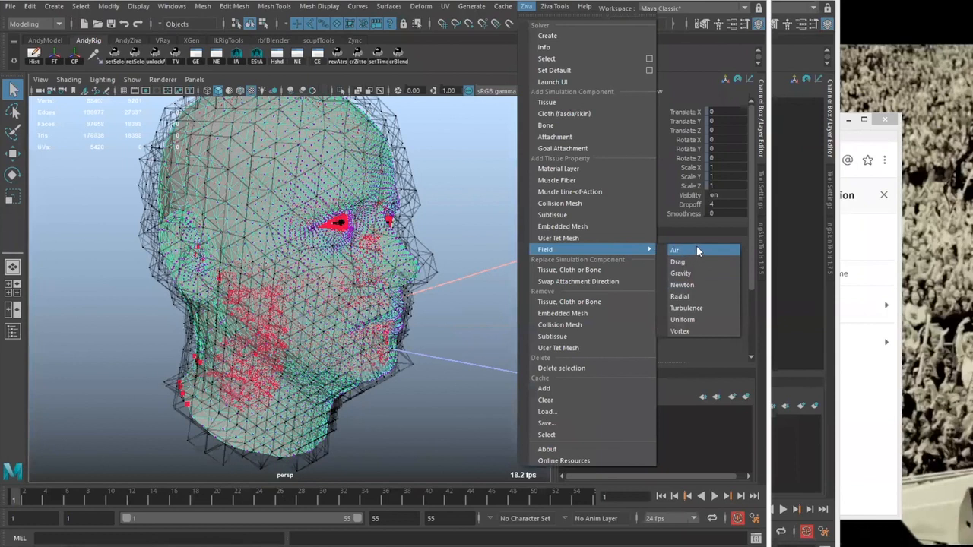
left_click(354, 382)
right_click_drag(456, 340, 343, 342, "alt")
left_click_drag(343, 343, 408, 253, "alt")
middle_click_drag(409, 253, 419, 217, "alt")
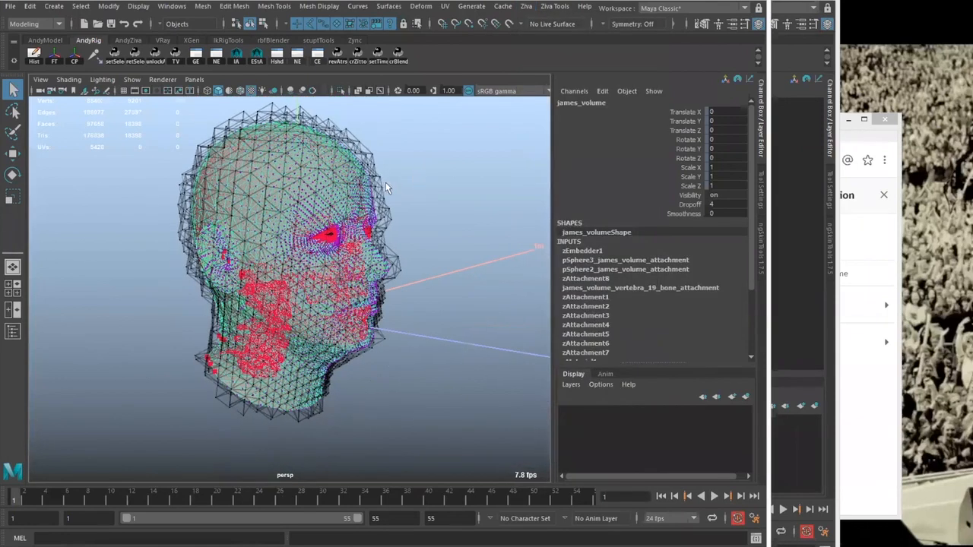
With nothing selected, switch to the FX menu set and create a standard Maya air field
left_click(428, 234)
mouse_move(419, 256)
left_mouse_down("alt")
mouse_move(421, 264)
mouse_move(452, 111)
left_mouse_up("alt")
left_click(34, 24)
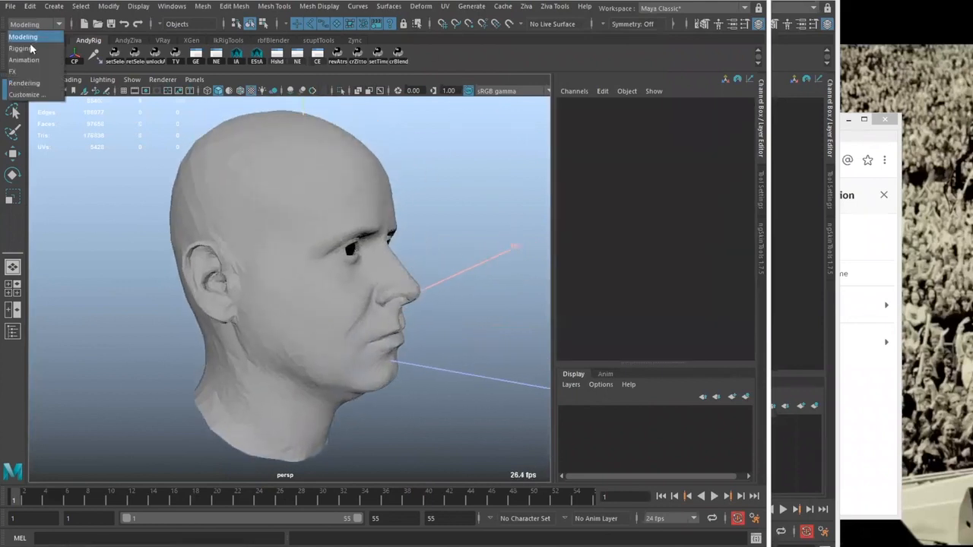
left_click(35, 71)
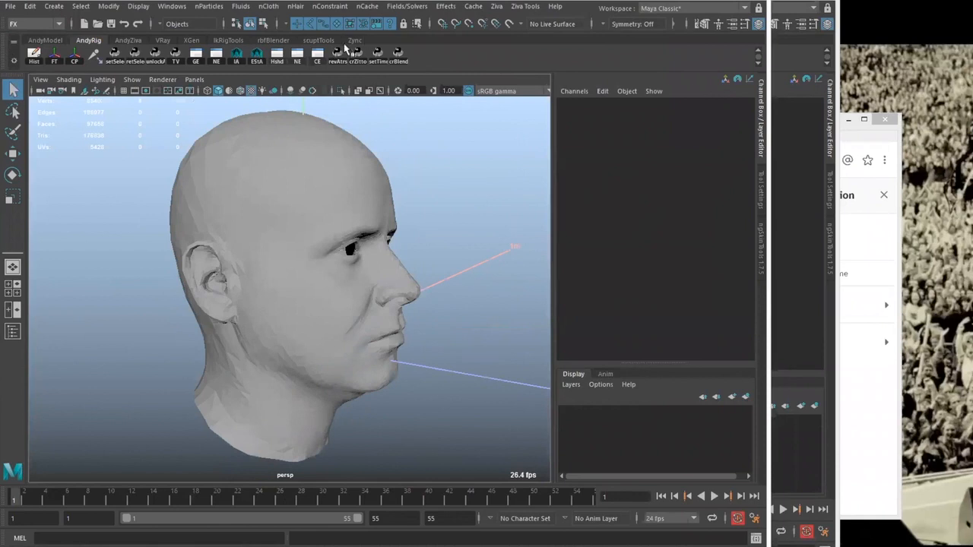
left_click(407, 7)
left_click(418, 35)
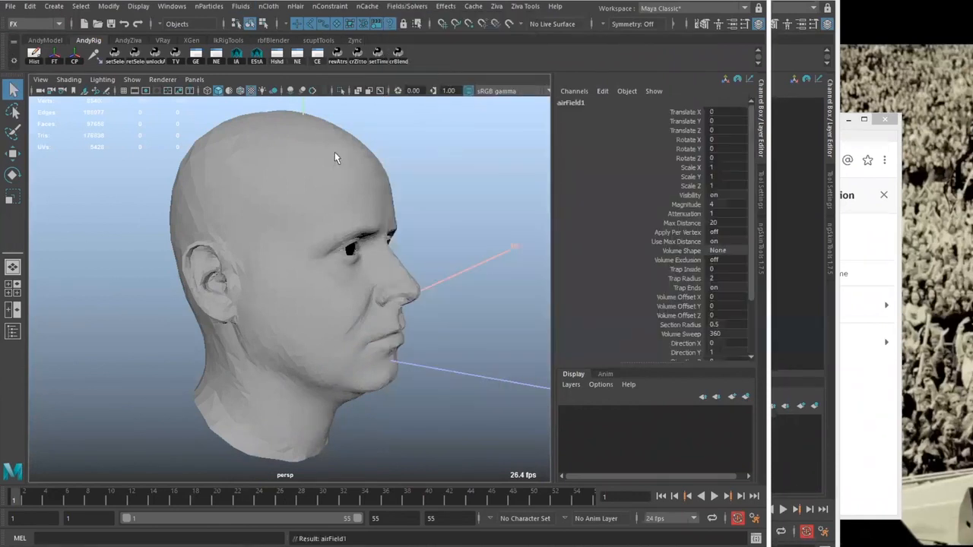
Examine the zTissue1 node and its Fields input in the Node Editor, and minimize the editor
left_click(217, 59)
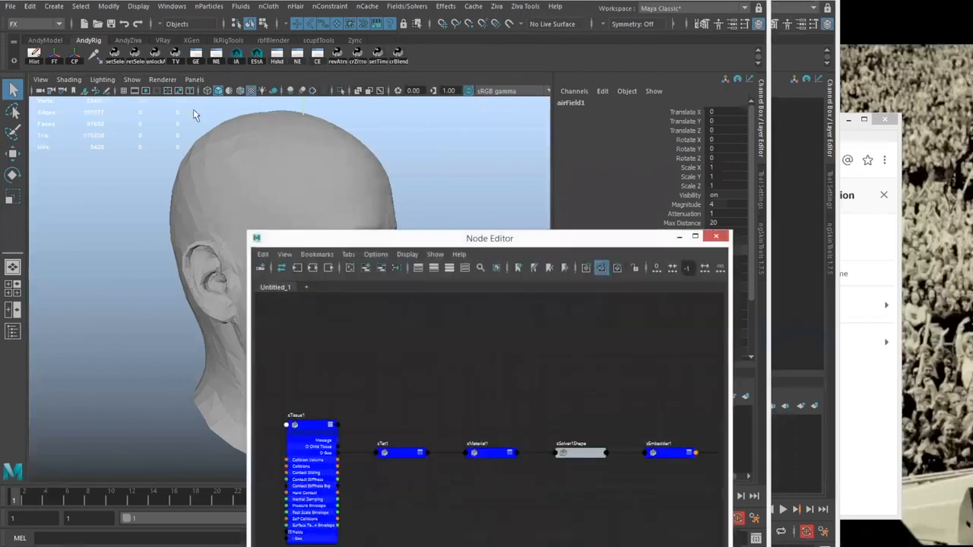
middle_click_drag(362, 360, 498, 328, "alt")
middle_click_drag(400, 351, 459, 365, "alt")
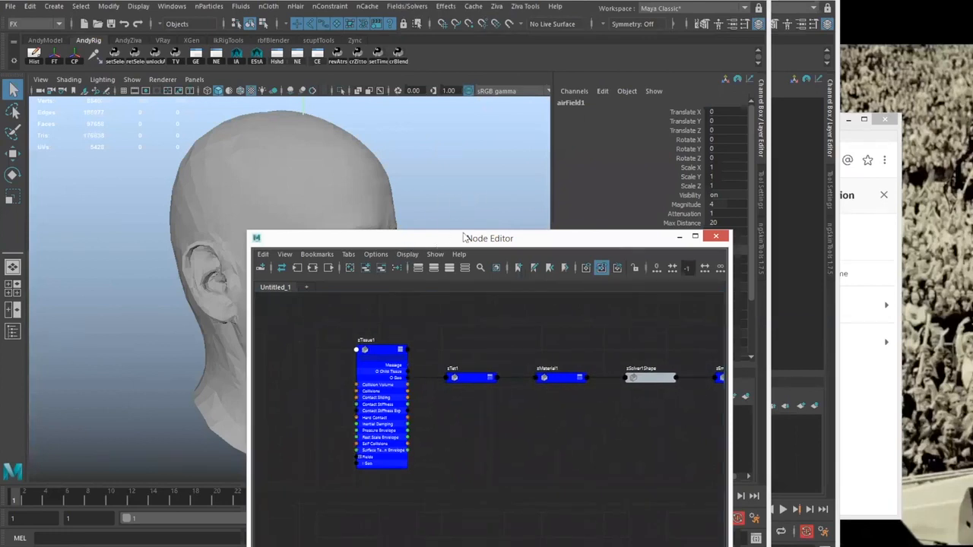
left_click_drag(464, 237, 492, 224)
left_click(708, 225)
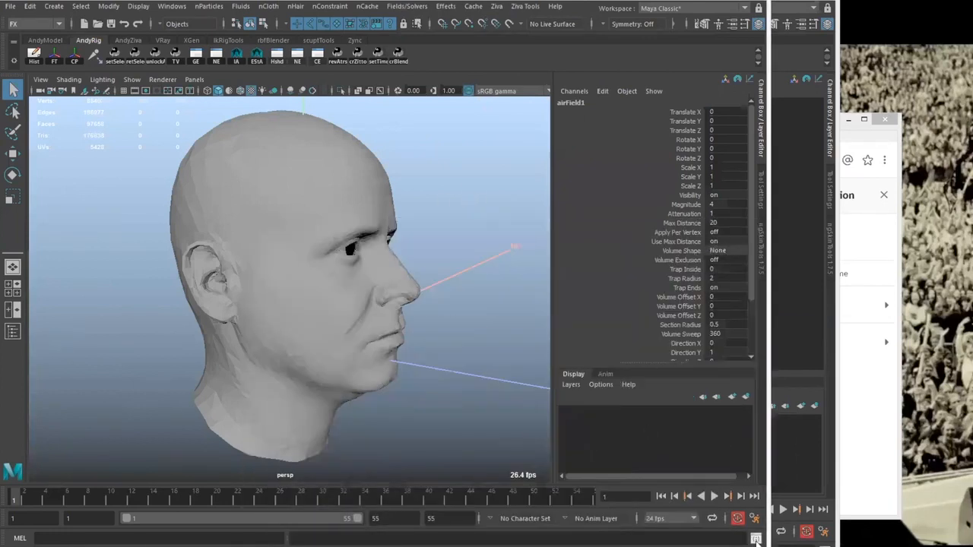
Run the MEL command ziva -h in the Script Editor to print the Ziva command help
left_click(755, 538)
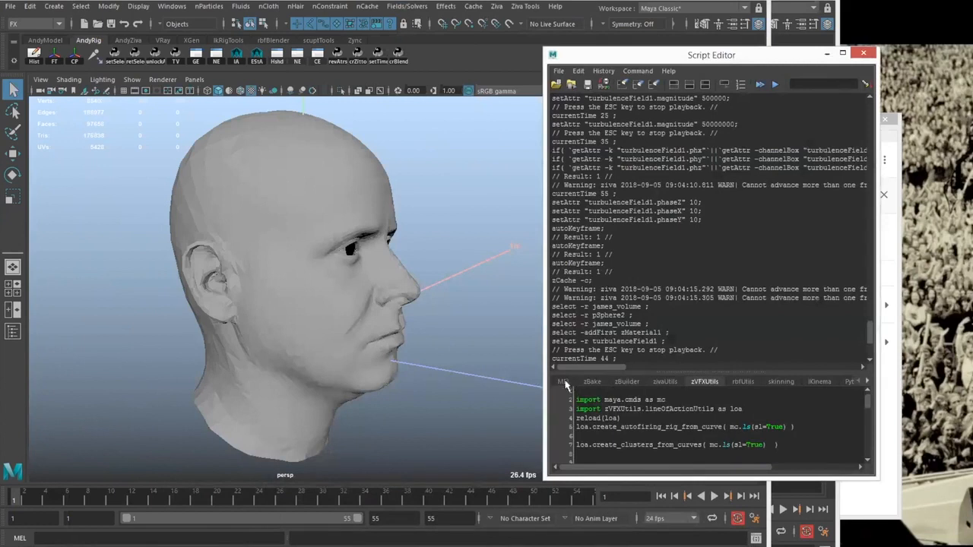
left_click(563, 381)
left_click_drag(606, 418, 559, 422)
key("ctrl+Return")
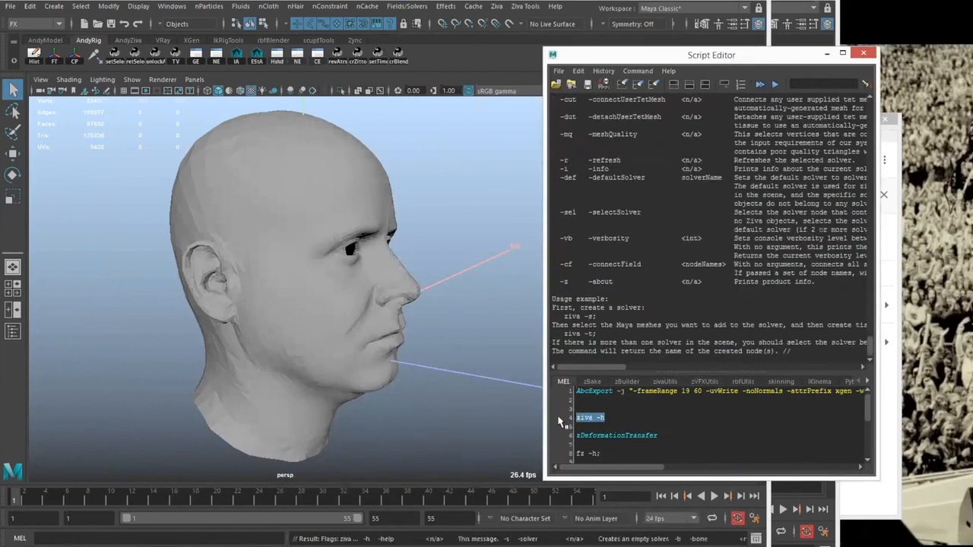
Widen the Script Editor and read the help entry for the -connectField flag, and minimize the editor
left_click_drag(673, 60, 634, 42)
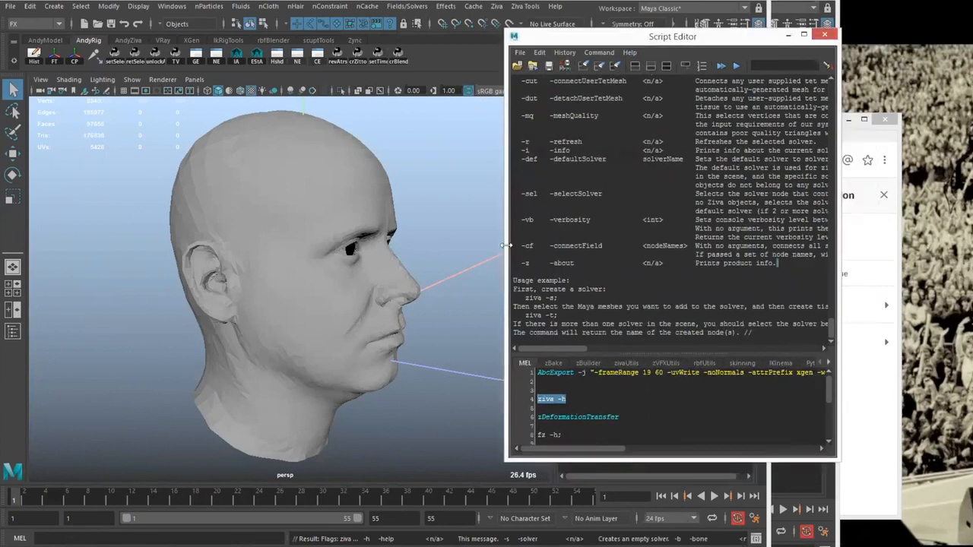
left_click_drag(504, 256, 271, 259)
left_click_drag(831, 330, 830, 315)
scroll(833, 319, "down", 6)
left_click_drag(295, 304, 458, 306)
left_click(462, 315)
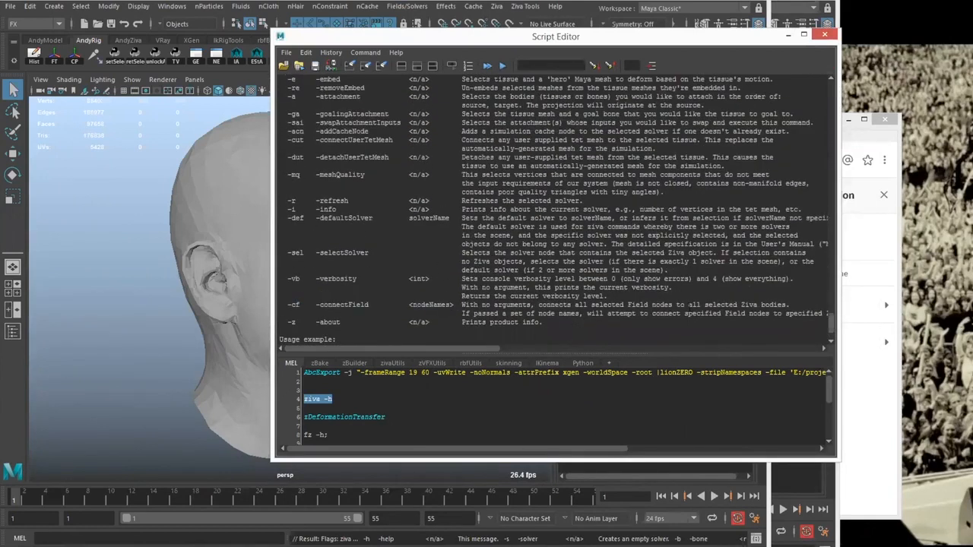
left_click_drag(630, 305, 760, 304)
left_click(673, 305)
left_click(763, 306)
left_click(788, 35)
Bring back the Node Editor and select the zTissue1 node
left_click_drag(370, 274, 364, 272, "alt")
left_click(214, 56)
middle_click_drag(413, 398, 428, 354, "alt")
scroll(430, 348, "up", 1)
middle_click_drag(430, 319, 447, 358, "alt")
left_click(446, 324)
middle_click_drag(447, 306, 476, 300, "alt")
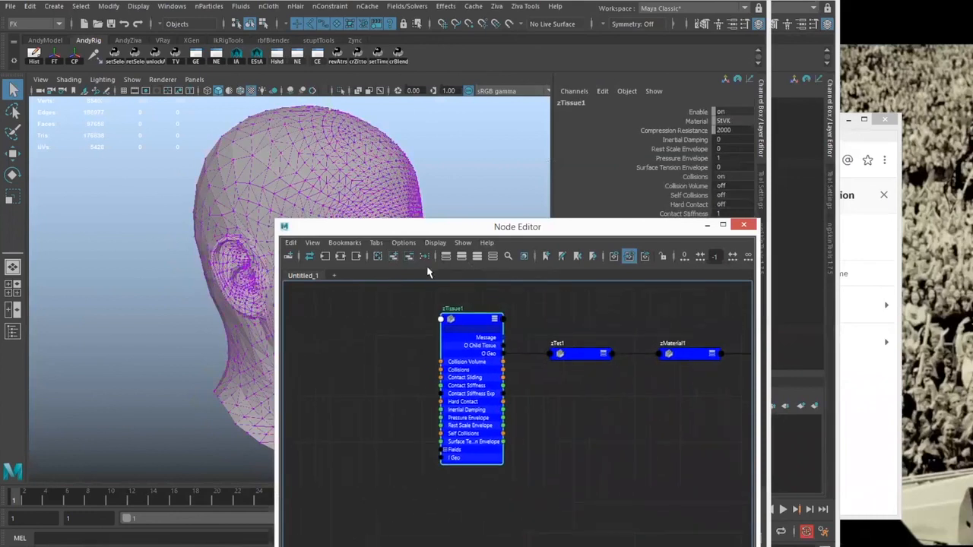
Graph zTissue1's connections and select the zFieldAdaptor1 node between turbulenceField1 and the tissue's Fields input
left_click(340, 261)
middle_click_drag(368, 418, 495, 316, "alt")
right_click_drag(417, 386, 561, 432, "alt")
middle_click_drag(560, 431, 480, 372, "alt")
right_click_drag(450, 377, 520, 406, "alt")
middle_click_drag(557, 352, 386, 383, "alt")
left_click(523, 373)
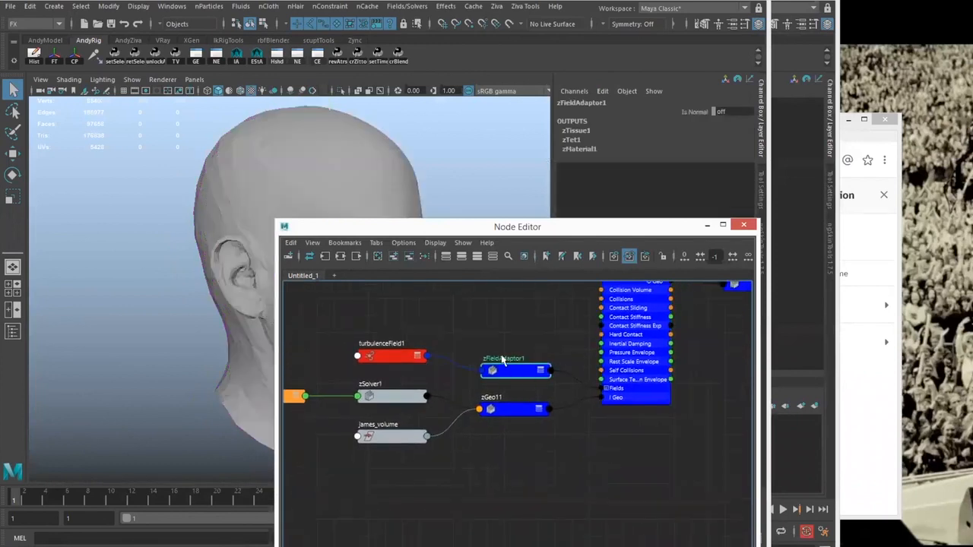
Select airField1 in the Outliner, add it to the Node Editor graph and place it above turbulenceField1
left_click(13, 331)
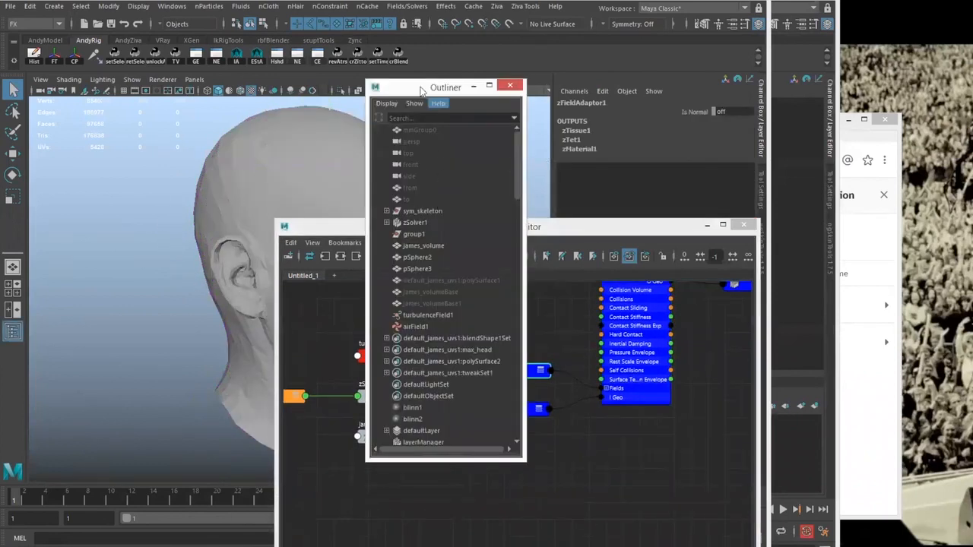
left_click_drag(424, 87, 163, 81)
left_click(161, 321)
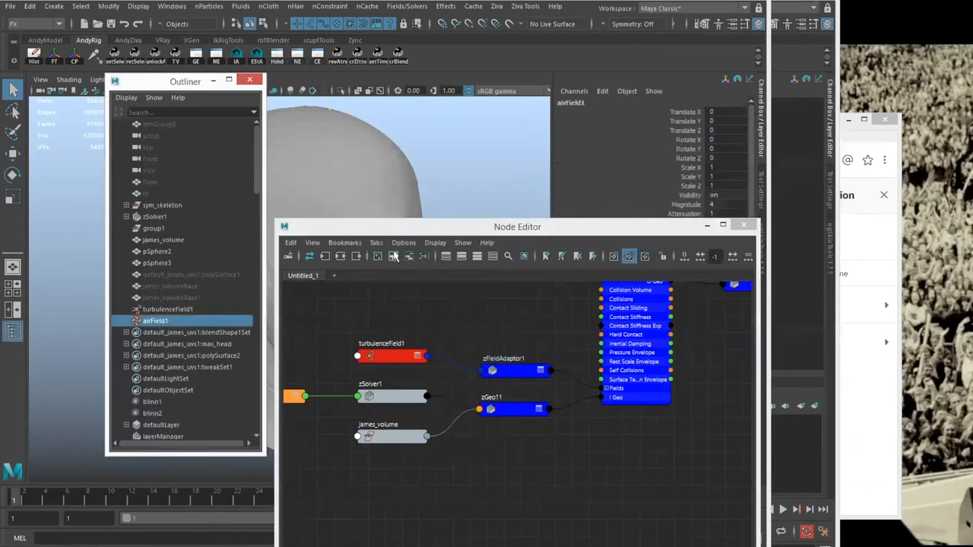
left_click(393, 256)
middle_click_drag(451, 358, 466, 265, "alt")
left_click_drag(406, 443, 357, 363)
left_click(405, 454)
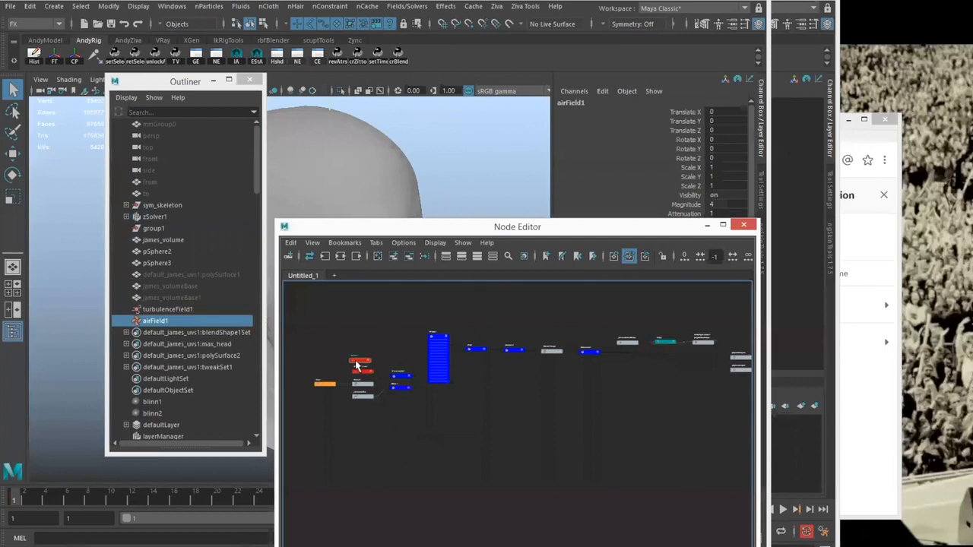
Add a second zFieldAdaptor node to the graph and place it above zFieldAdaptor1
right_click_drag(359, 401, 564, 466, "alt")
middle_click_drag(517, 418, 552, 472, "alt")
right_click_drag(551, 472, 600, 487, "alt")
middle_click_drag(563, 464, 591, 450, "alt")
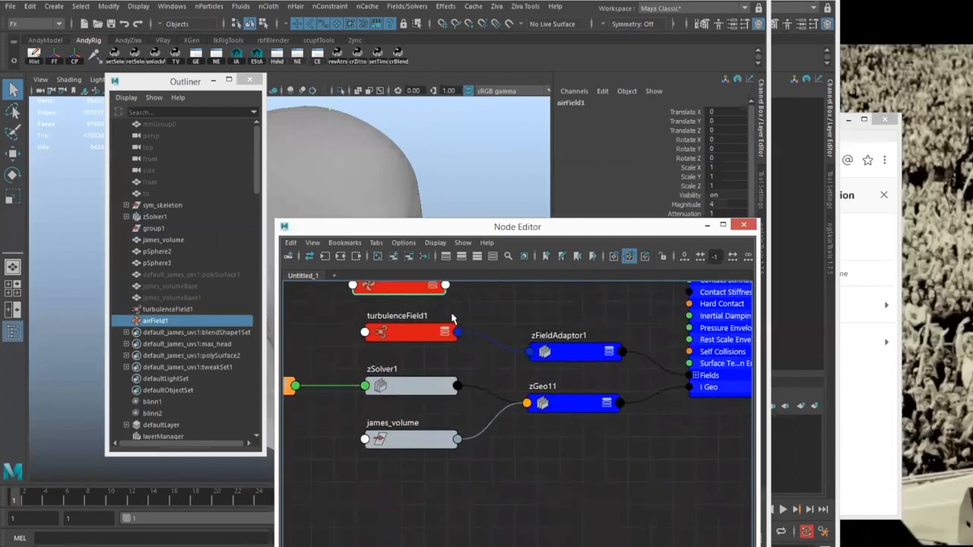
middle_click_drag(539, 306, 507, 312, "alt")
middle_click_drag(545, 345, 535, 371, "alt")
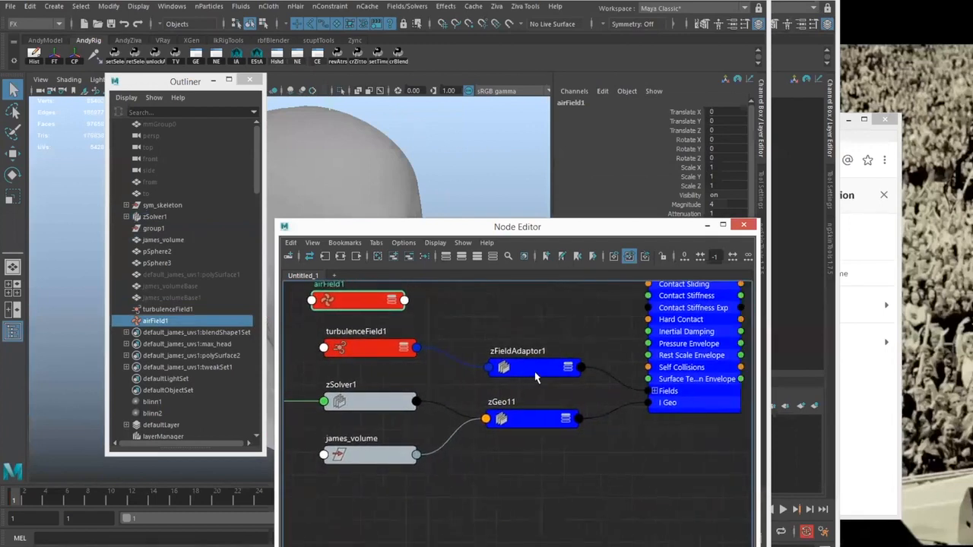
left_click(537, 371)
middle_click_drag(551, 305, 499, 314, "alt")
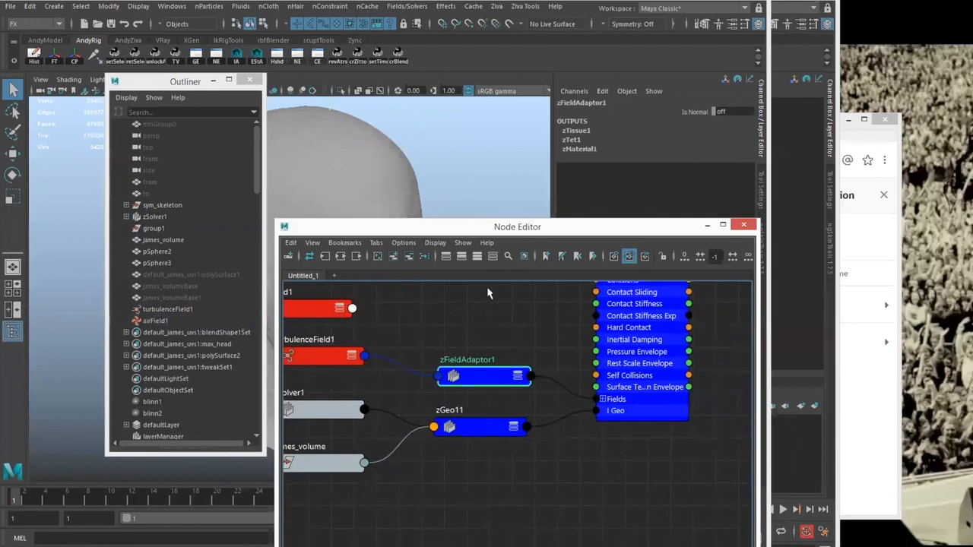
left_click(487, 357)
left_click_drag(509, 543, 476, 323)
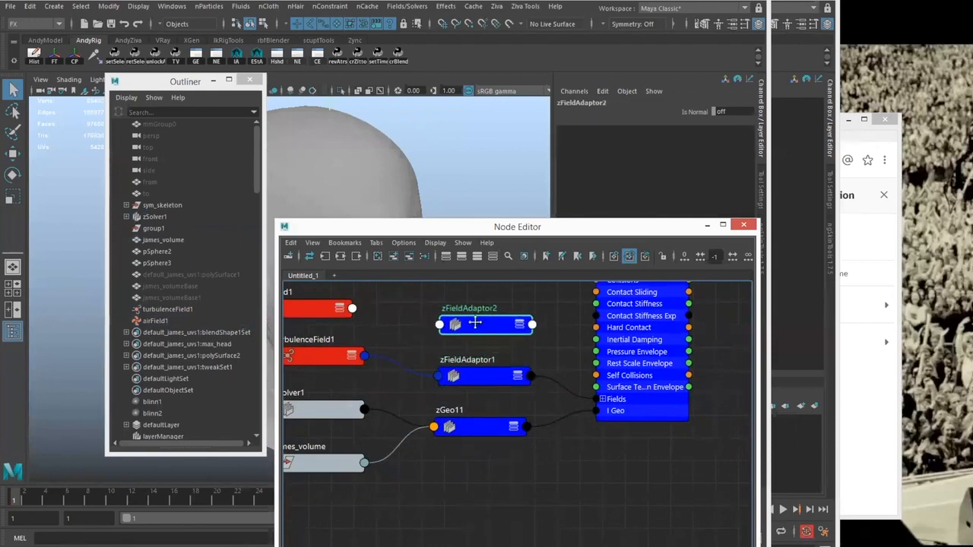
Expand airField1 to show all its attributes and open the selection window for its other outputs
middle_click_drag(475, 322, 512, 319, "alt")
left_click(352, 310)
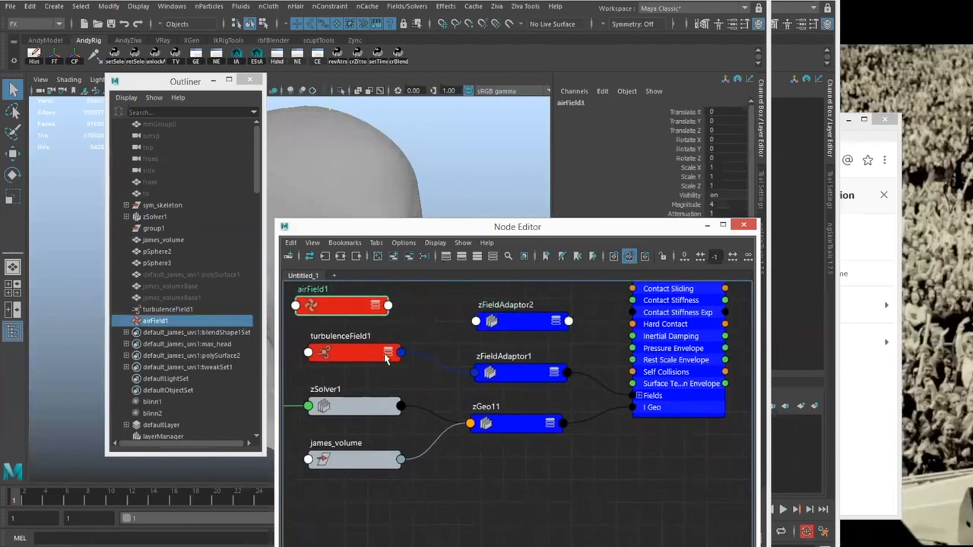
left_click(375, 308)
left_click(376, 308)
left_click_drag(361, 310, 346, 295)
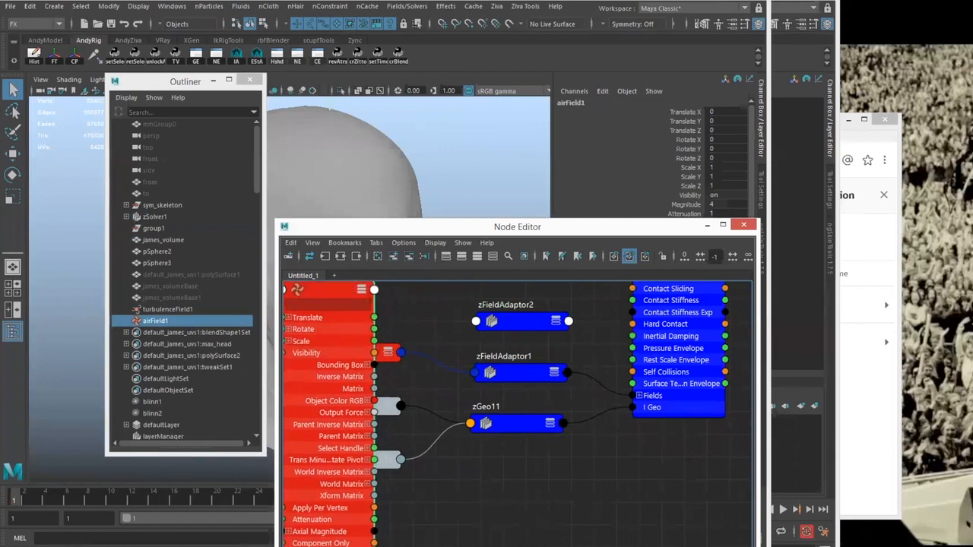
left_click(375, 290)
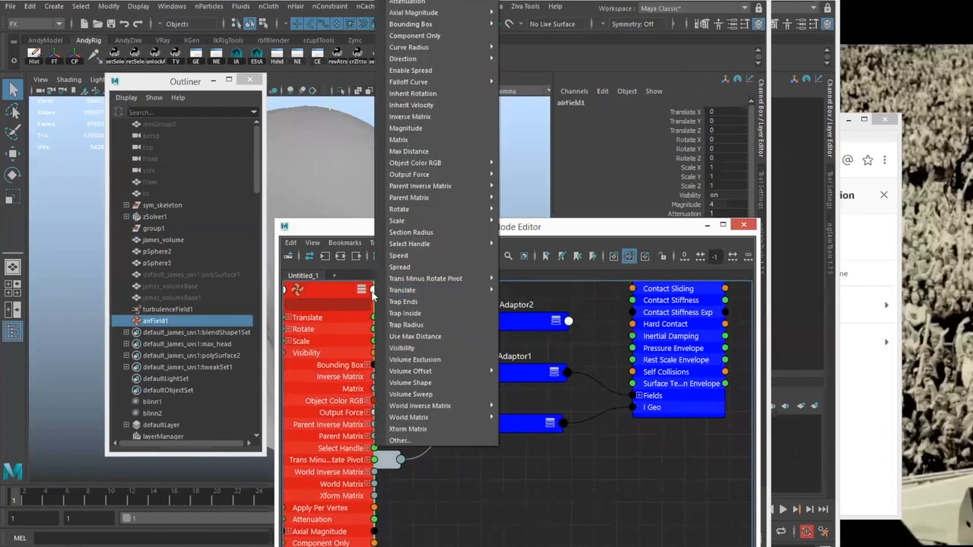
left_click(401, 439)
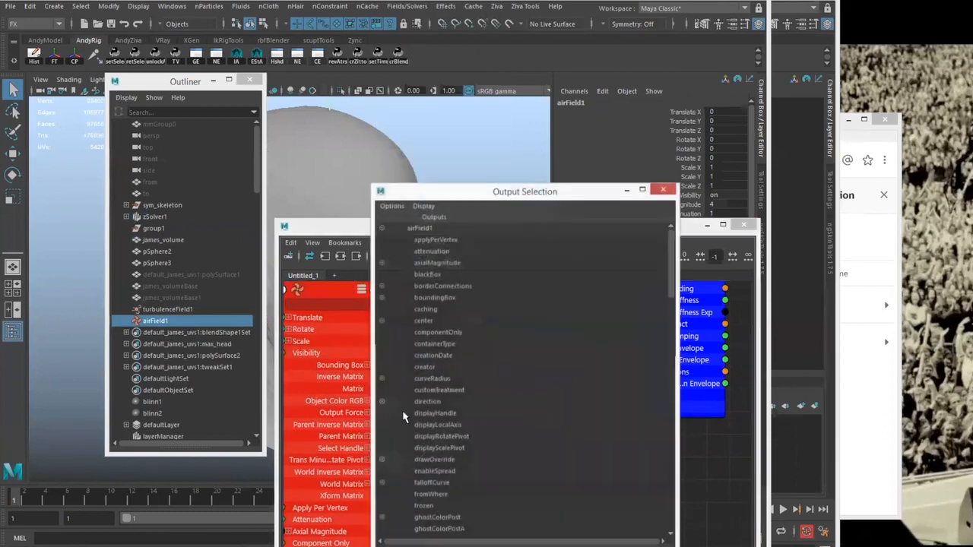
Include hidden attributes in the output list and connect airField1's message output to zFieldAdaptor2
left_click(423, 206)
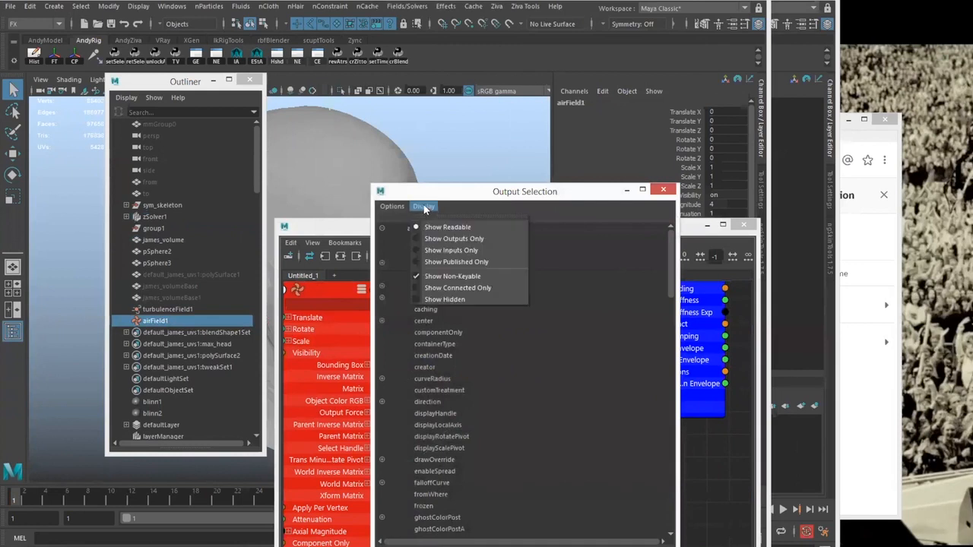
left_click(451, 300)
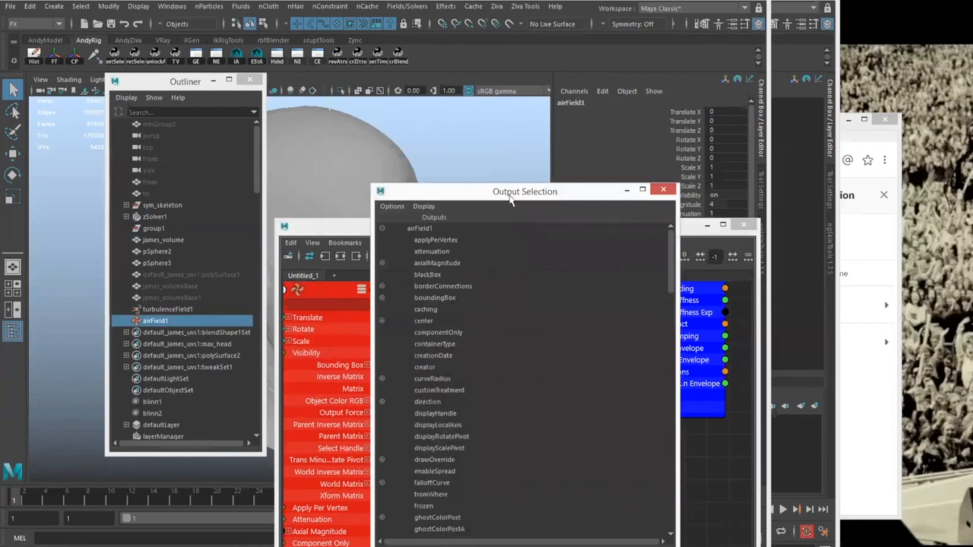
left_click_drag(511, 196, 474, 172)
left_click_drag(630, 272, 631, 360)
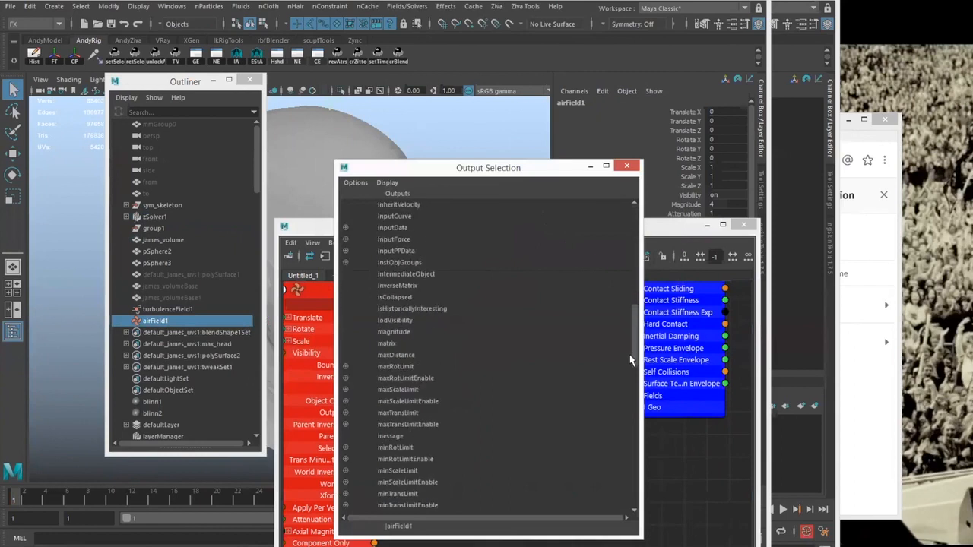
left_click(408, 423)
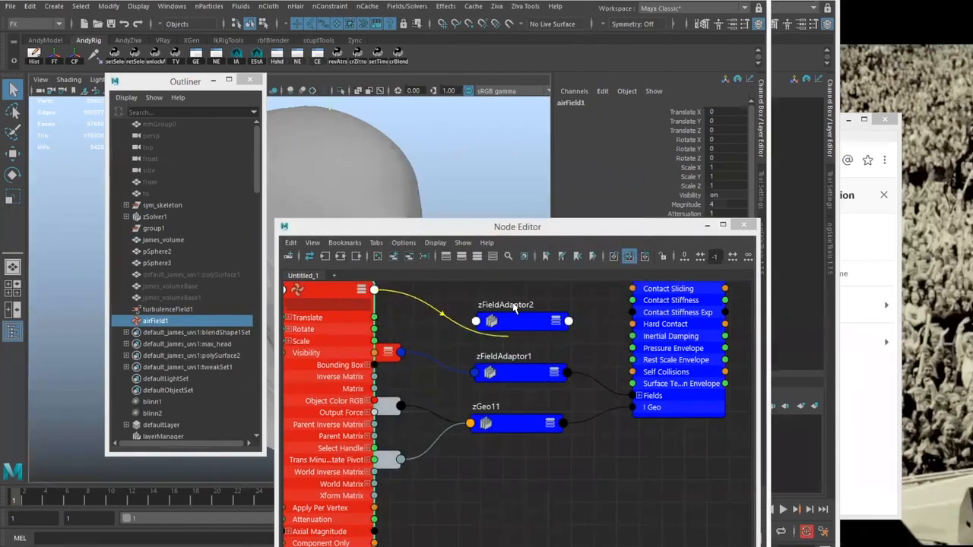
left_click(478, 325)
left_click(498, 329)
left_click(456, 226)
Expand zTissue1's Fields array and connect the output of zFieldAdaptor2 to Fields[4]
left_click(639, 396)
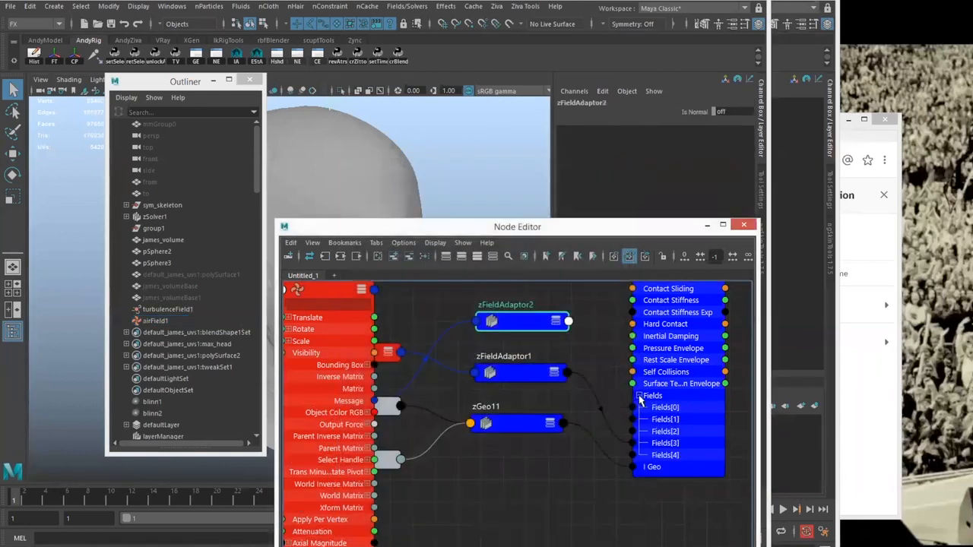
left_click_drag(675, 412, 671, 355)
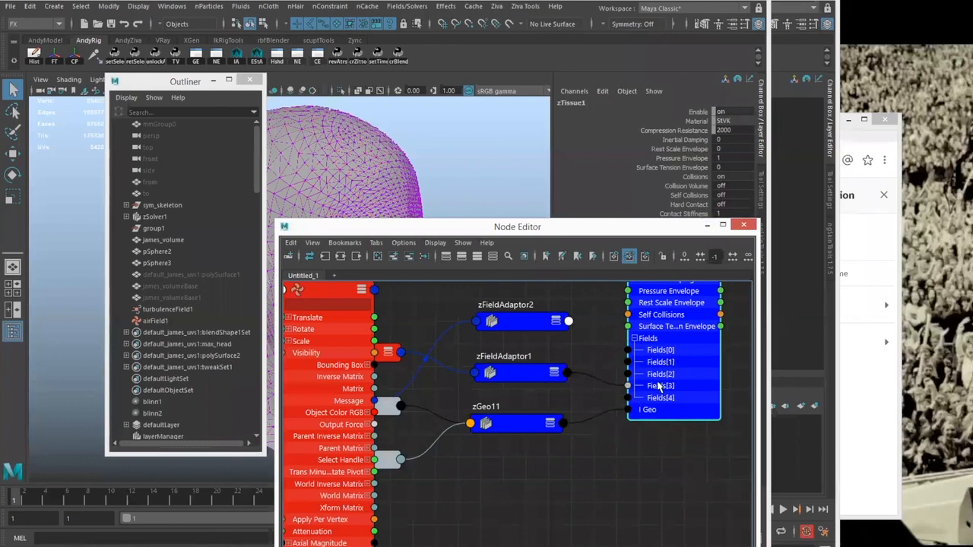
left_click_drag(676, 329, 655, 343)
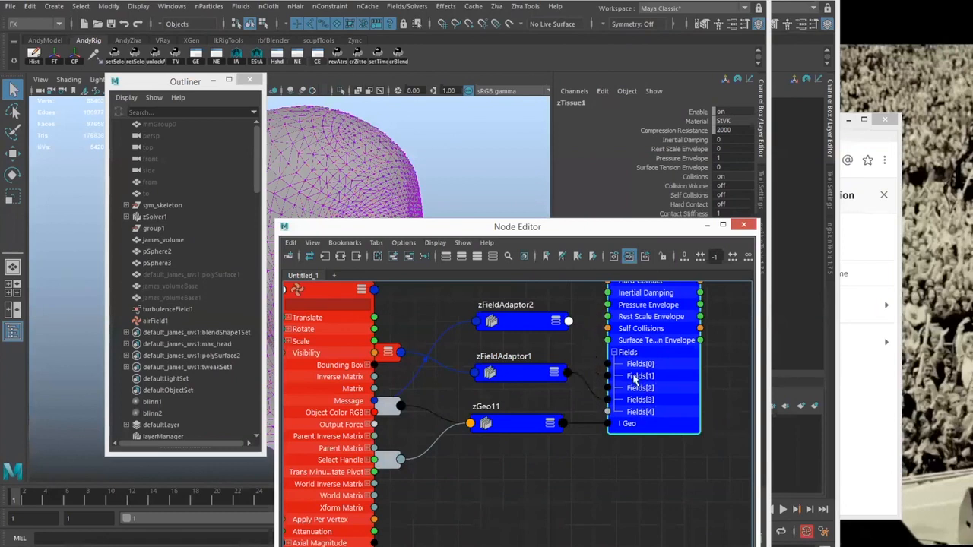
left_click_drag(568, 322, 607, 414)
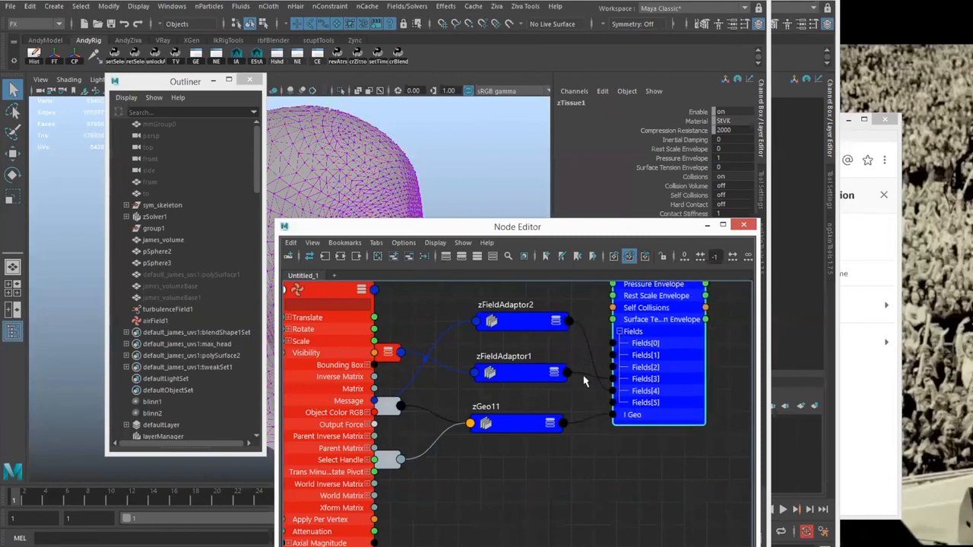
right_click_drag(478, 343, 490, 332, "alt")
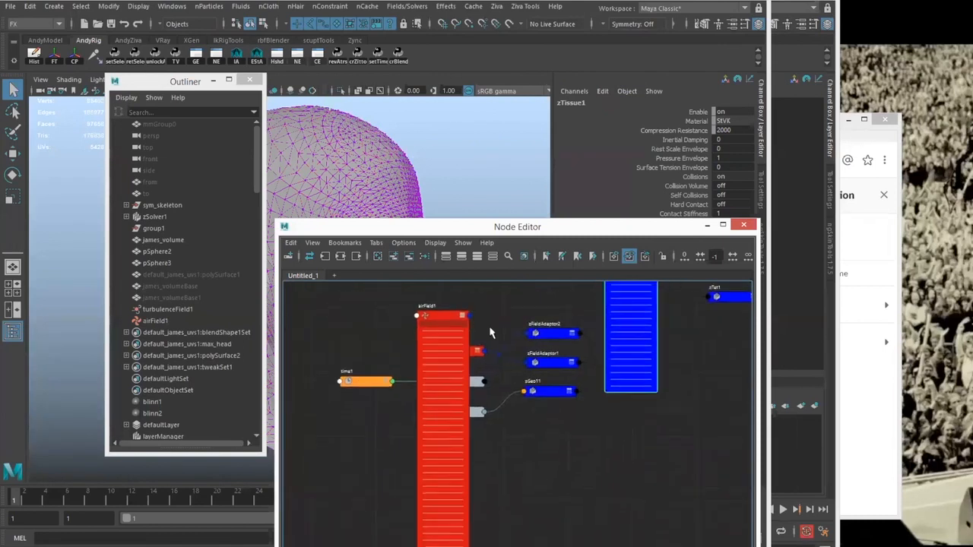
left_click(542, 335)
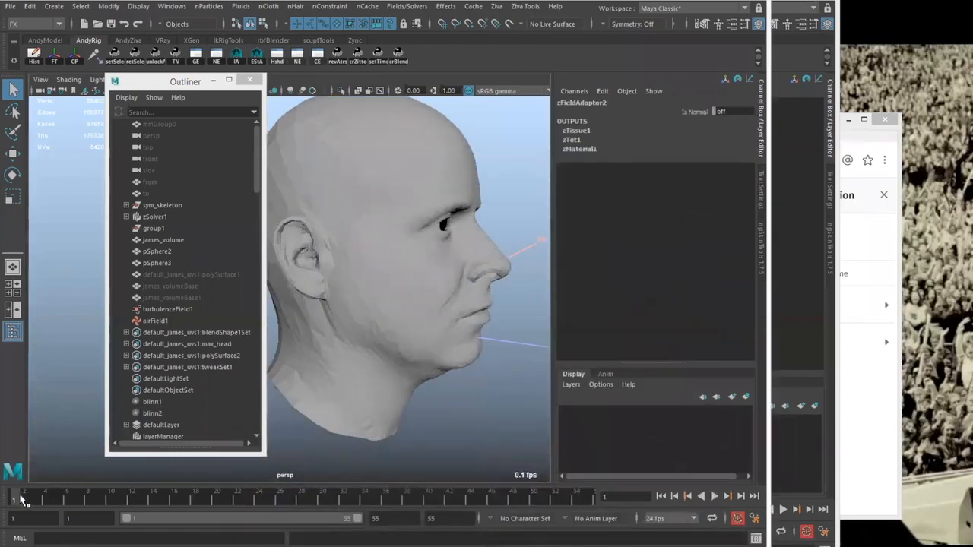
Delete both turbulenceField1 and airField1 from the scene
mouse_move(20, 495)
left_mouse_down()
mouse_move(317, 493)
mouse_move(25, 494)
left_mouse_up()
left_click_drag(171, 310, 200, 323)
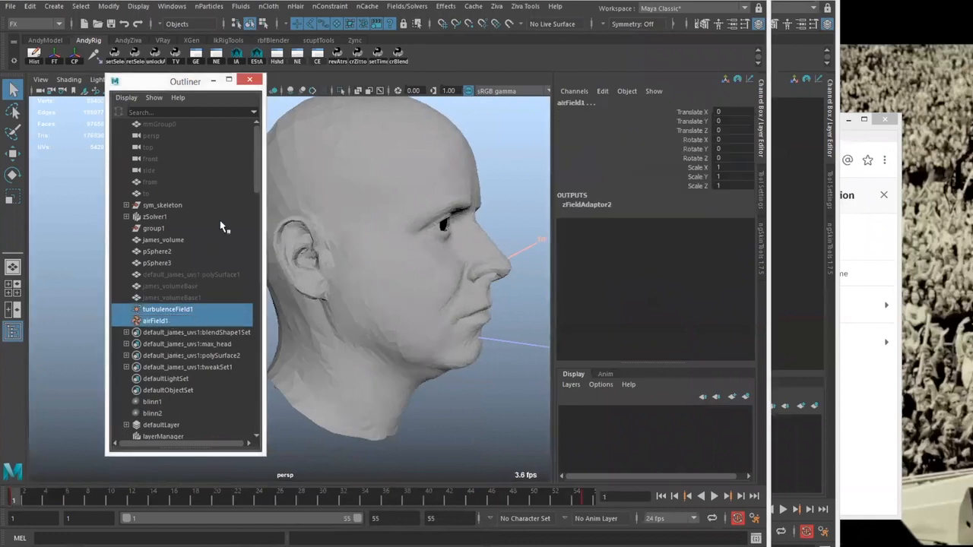
key("Delete")
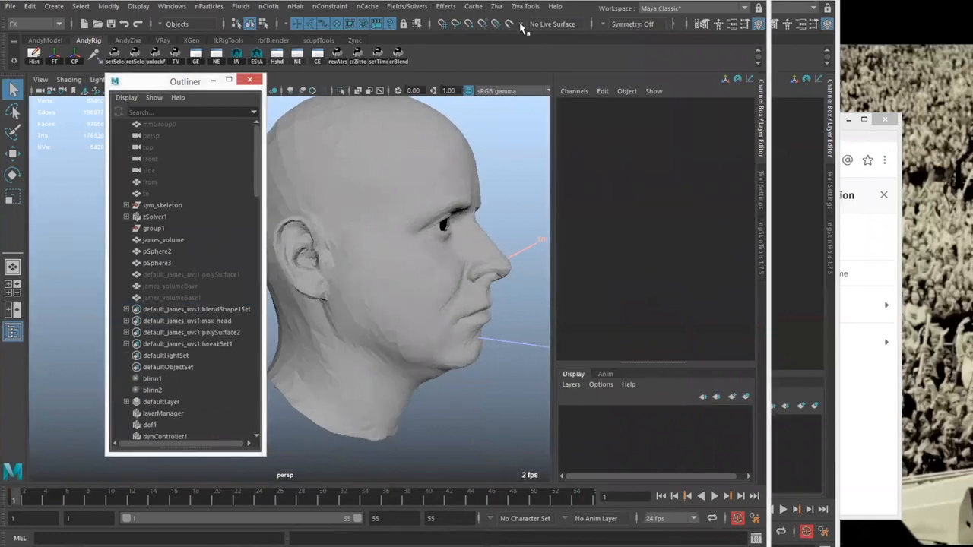
Select the james_volume head tissue and bring its list of input nodes into view
left_click(496, 6)
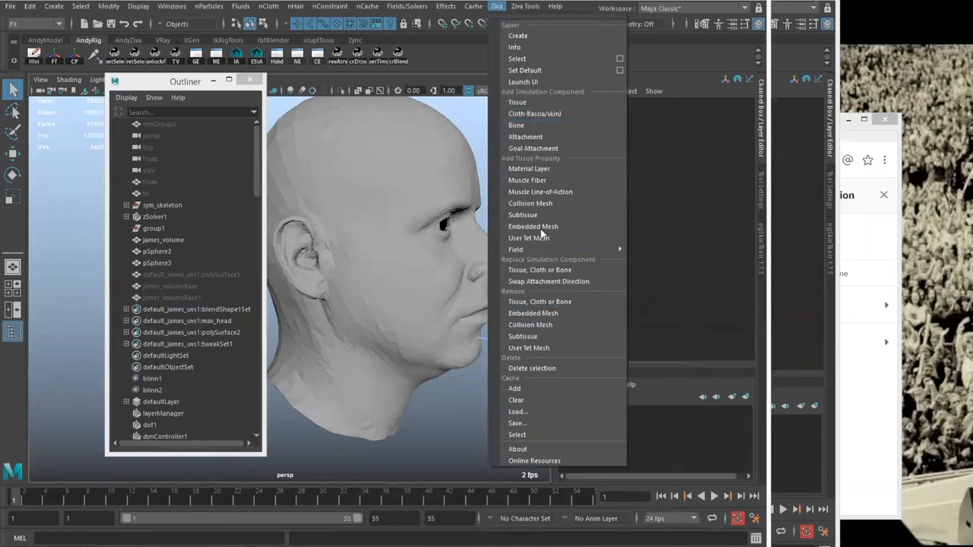
left_click(542, 397)
left_click(449, 358)
left_click(474, 439)
left_click(436, 374)
scroll(636, 342, "down", 3)
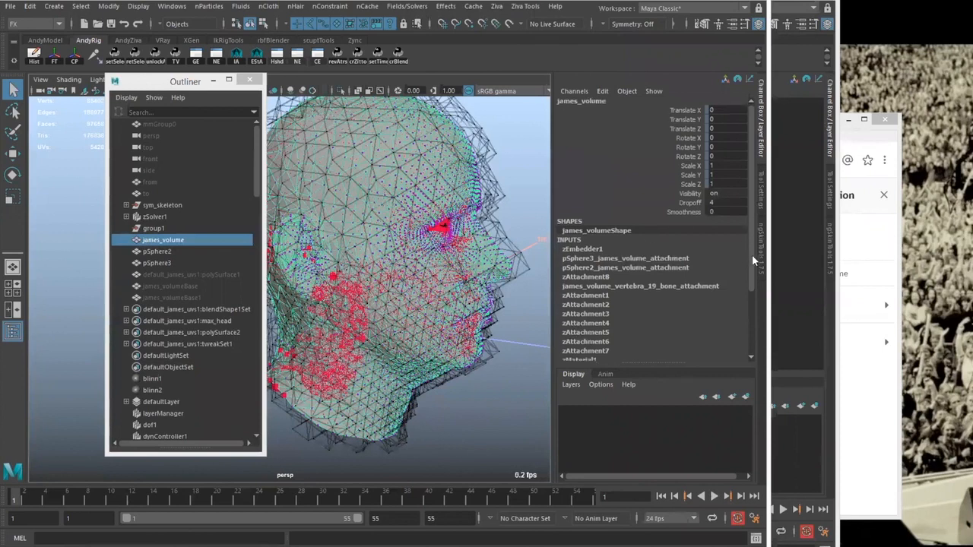
scroll(752, 254, "down", 3)
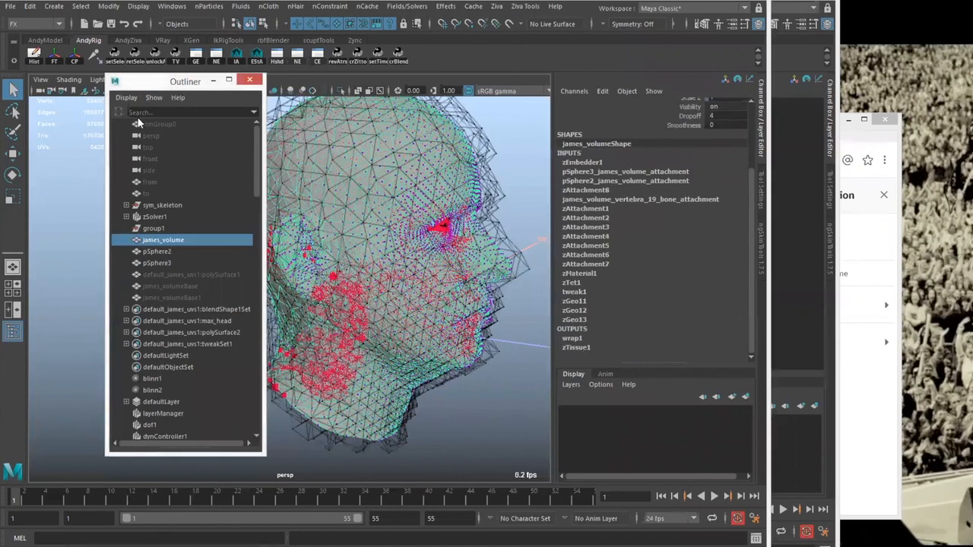
Move and shrink the Outliner so the head is uncovered, and expand the zMaterial1 attributes of james_volume
left_click_drag(184, 81, 140, 111)
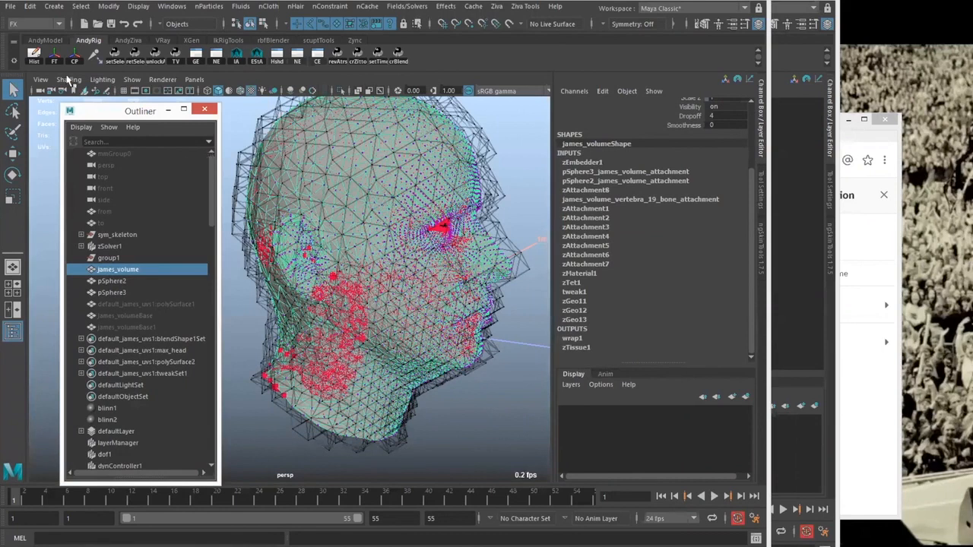
mouse_move(121, 103)
left_mouse_down()
mouse_move(128, 169)
mouse_move(119, 119)
left_mouse_up()
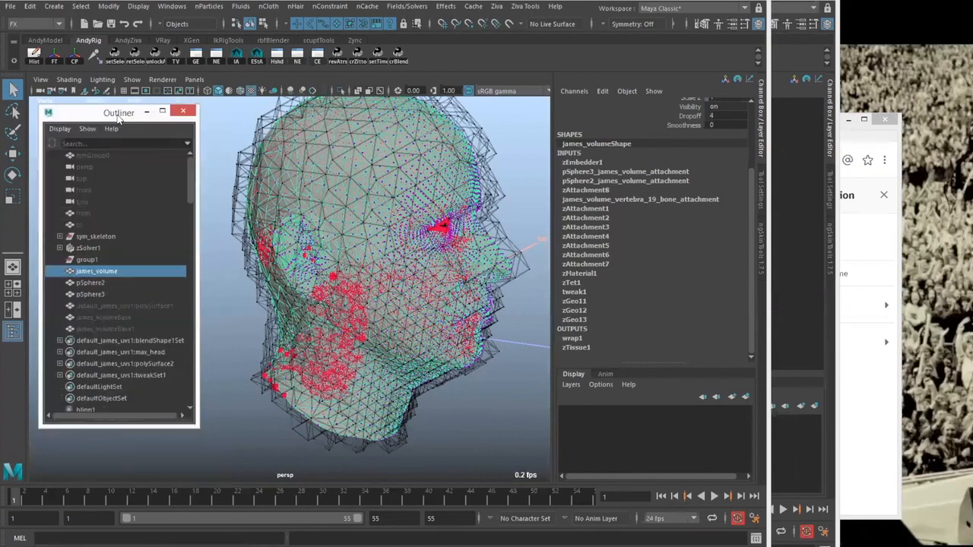
left_click(750, 267)
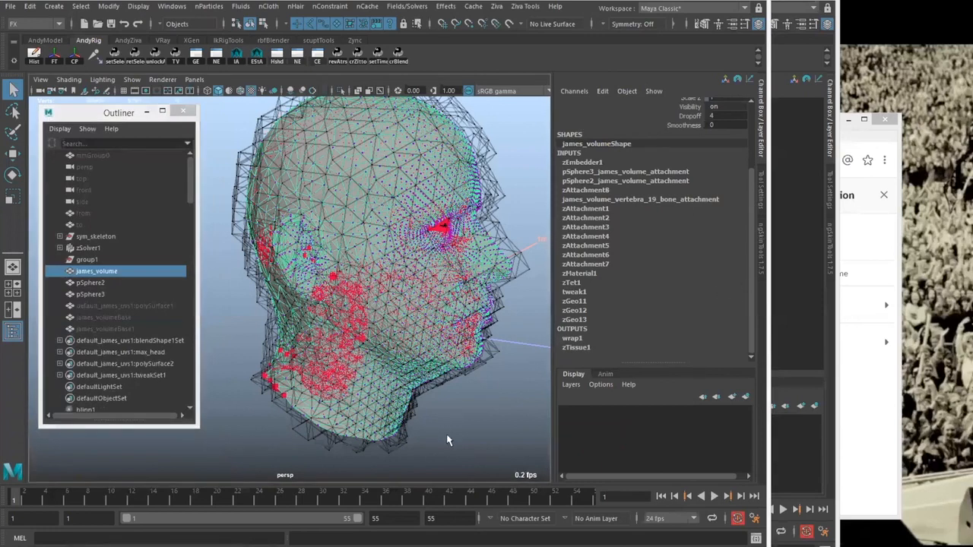
left_click(579, 273)
left_click_drag(333, 414, 386, 333, "alt")
middle_click_drag(386, 333, 379, 307, "alt")
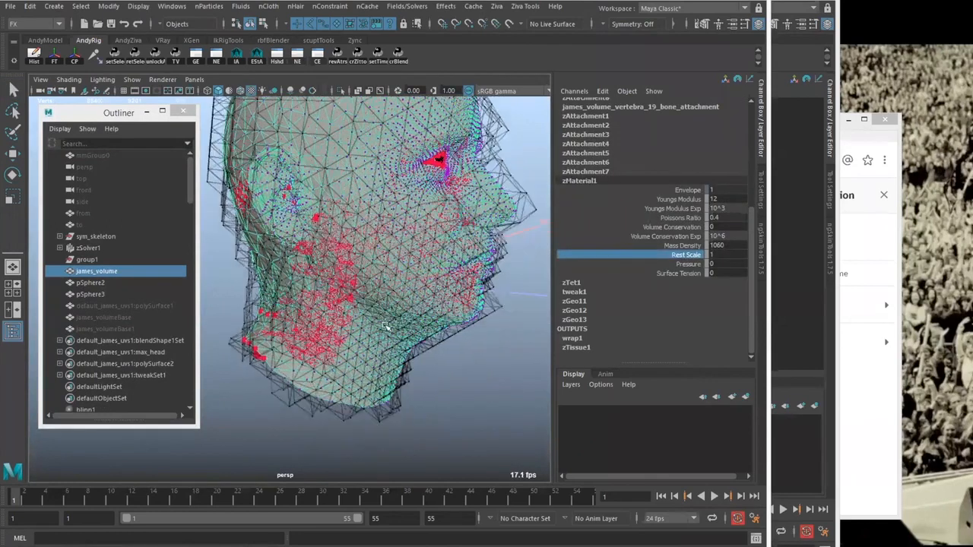
Isolate james_volume in the viewport and add a new material layer to it with a Rest Scale of 1.5
key("ctrl+1")
right_click_drag(373, 287, 413, 370, "alt")
left_click_drag(413, 371, 380, 314, "alt")
middle_click_drag(380, 314, 356, 297, "alt")
left_click_drag(356, 297, 429, 175, "alt")
left_click(496, 6)
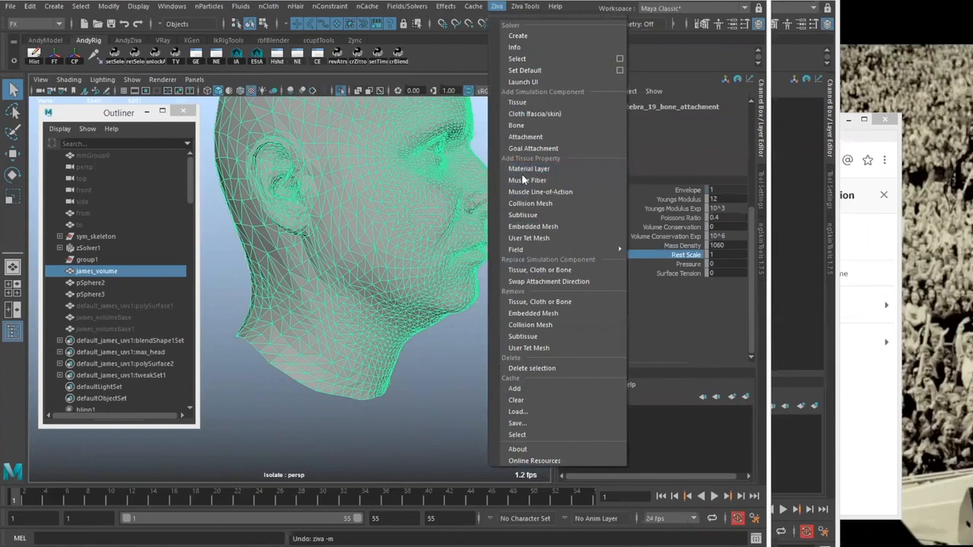
left_click(552, 169)
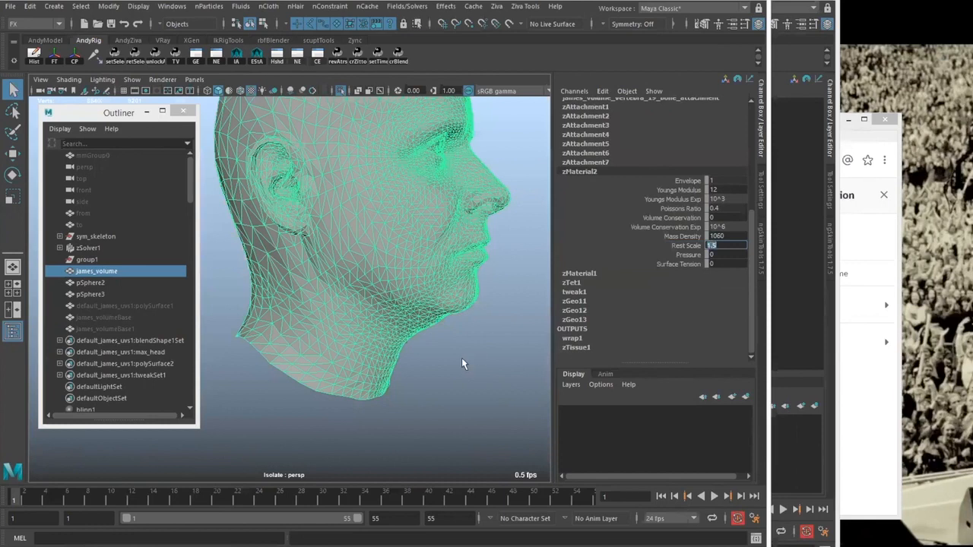
key("Return")
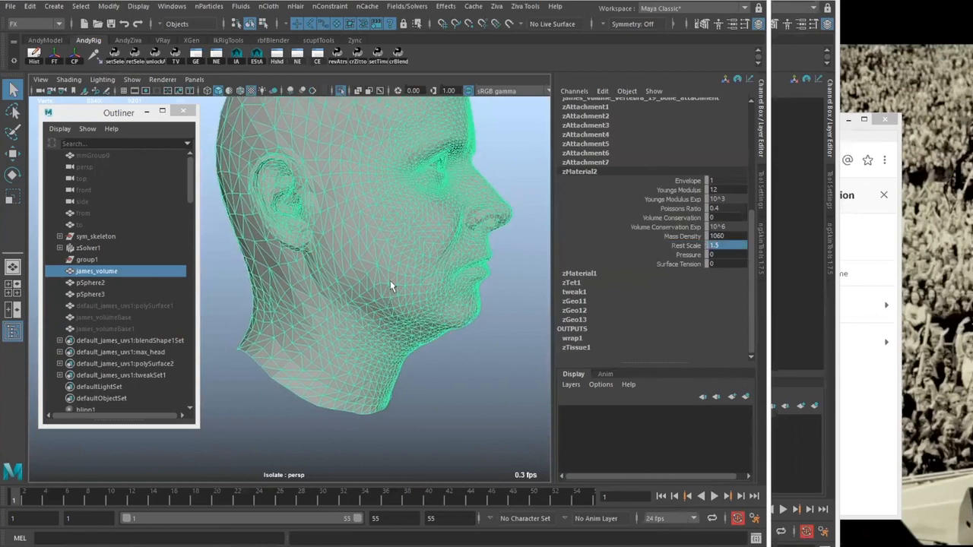
right_click_drag(390, 279, 390, 228)
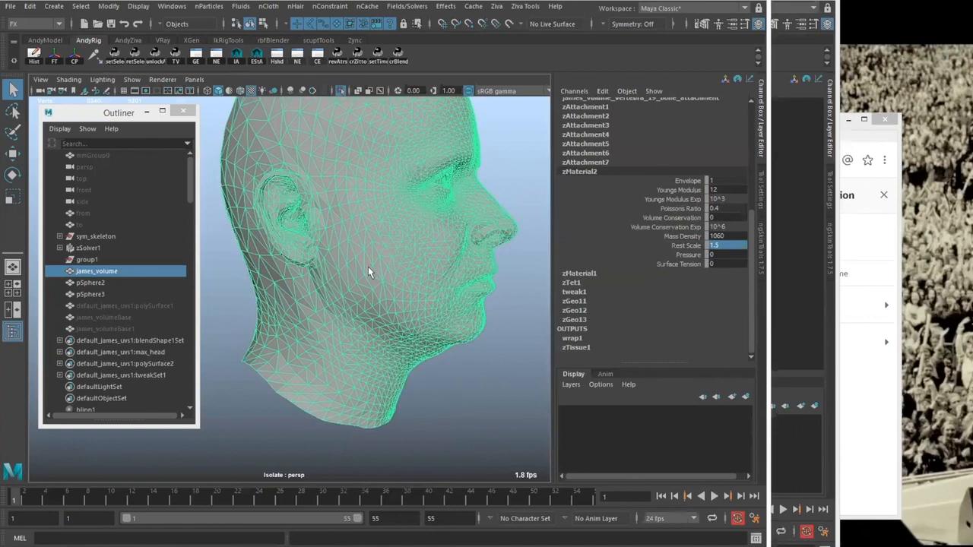
Leave isolation, hide james_volume and make skull_bone from the sym_skeleton group visible
key("ctrl+1")
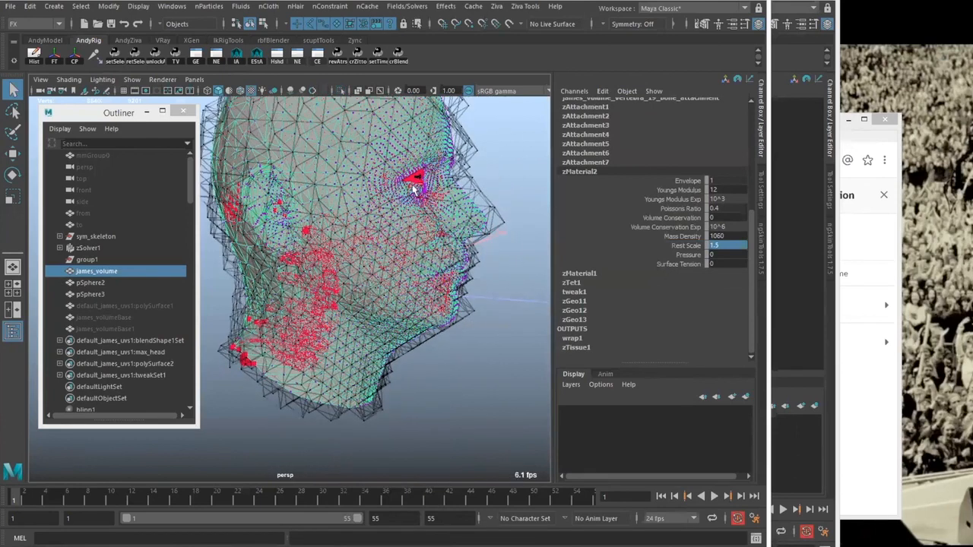
key("ctrl+h")
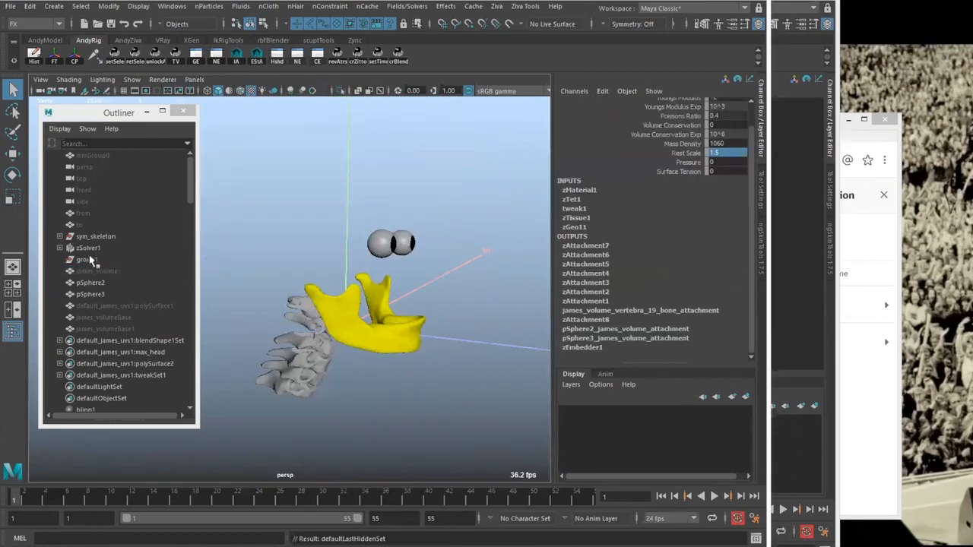
left_click(59, 236)
left_click(99, 259)
key("shift+h")
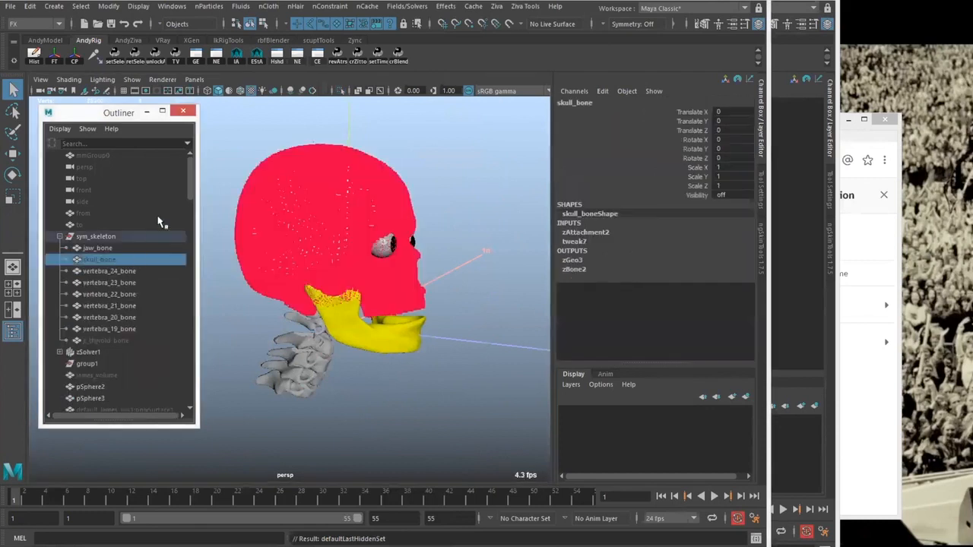
Inspect the jaw, skull and neck vertebra bones one by one from several angles, checking their attachments
left_click(454, 200)
left_click(393, 232)
left_click_drag(480, 236, 376, 237, "alt")
left_click(367, 348)
middle_click_drag(376, 236, 455, 176, "alt")
left_click(352, 219)
left_click(353, 236)
left_click(347, 263)
left_click(316, 295)
left_click(309, 313)
left_click(301, 335)
left_click_drag(304, 335, 327, 369, "alt")
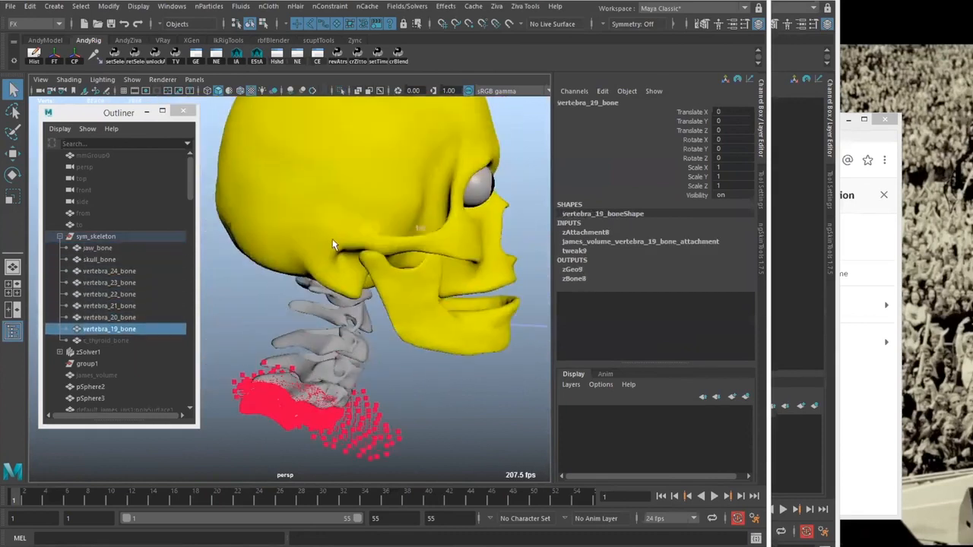
left_click(362, 270)
left_click_drag(364, 271, 345, 267, "alt")
left_click_drag(364, 200, 431, 134, "alt")
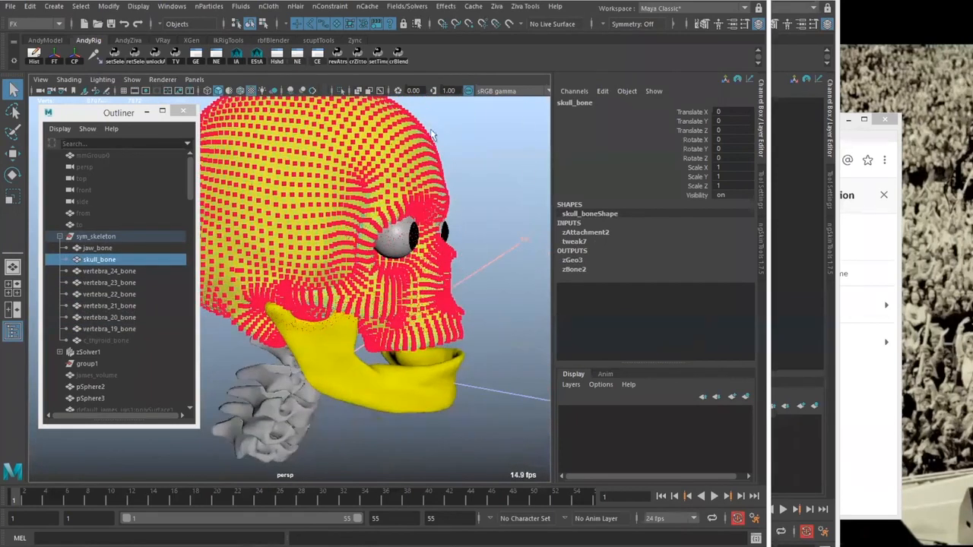
Inspect the two eyeball tissues, pSphere2 and pSphere3, in the skull's eye sockets up close
left_click(398, 238)
left_click_drag(398, 238, 512, 209, "alt")
left_click(415, 234)
left_click(512, 209)
left_click(444, 237)
middle_click_drag(413, 277, 398, 286, "alt")
right_click_drag(397, 286, 457, 220, "alt")
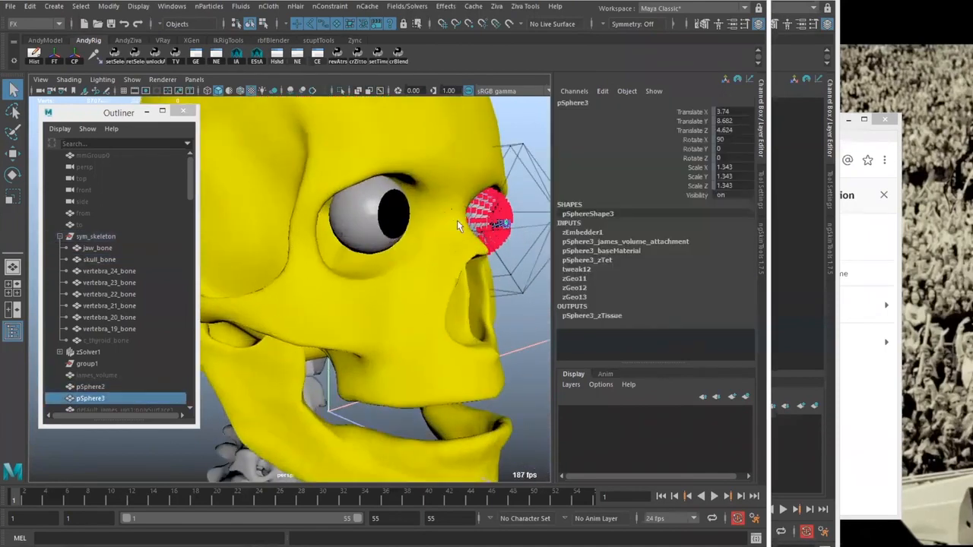
Unhide james_volume and view the whole tissue head from the side
scroll(194, 212, "down", 5)
left_click(102, 259)
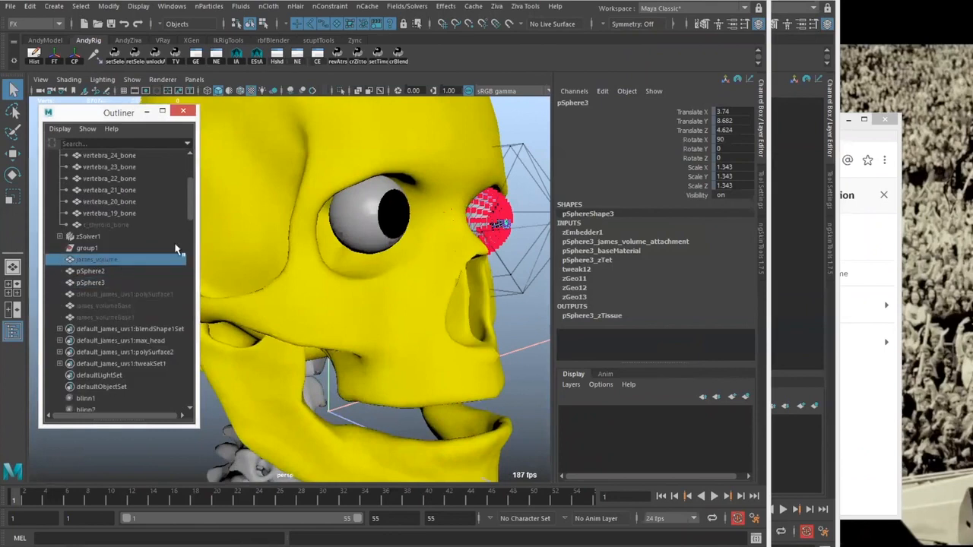
key("shift+h")
right_click_drag(421, 219, 372, 260, "alt")
left_click(493, 239)
mouse_move(405, 266)
left_mouse_down("alt")
mouse_move(490, 241)
mouse_move(461, 268)
left_mouse_up("alt")
middle_click_drag(419, 248, 401, 249, "alt")
left_click(401, 278)
left_click_drag(375, 248, 393, 175, "alt")
middle_click_drag(383, 339, 379, 309, "alt")
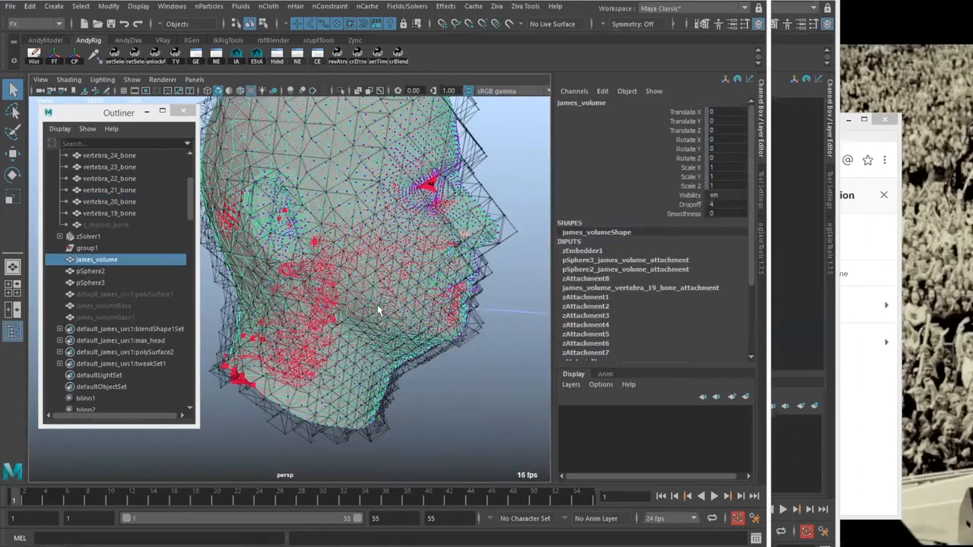
Isolate james_volume, start painting its zMaterial2 weights and flood them with 0
mouse_move(383, 286)
left_mouse_down("alt")
mouse_move(385, 266)
mouse_move(398, 285)
left_mouse_up("alt")
middle_click_drag(398, 285, 400, 224, "alt")
key("ctrl+1")
mouse_move(400, 224)
right_mouse_down()
mouse_move(393, 418)
mouse_move(497, 420)
mouse_move(532, 488)
mouse_move(558, 490)
mouse_move(560, 503)
right_mouse_up()
left_click_drag(369, 260, 341, 276, "alt")
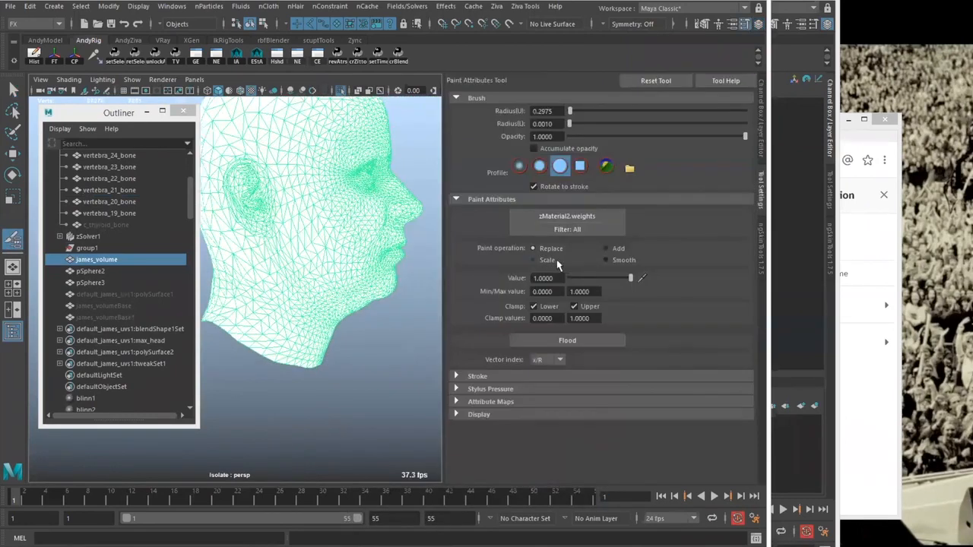
left_click(565, 345)
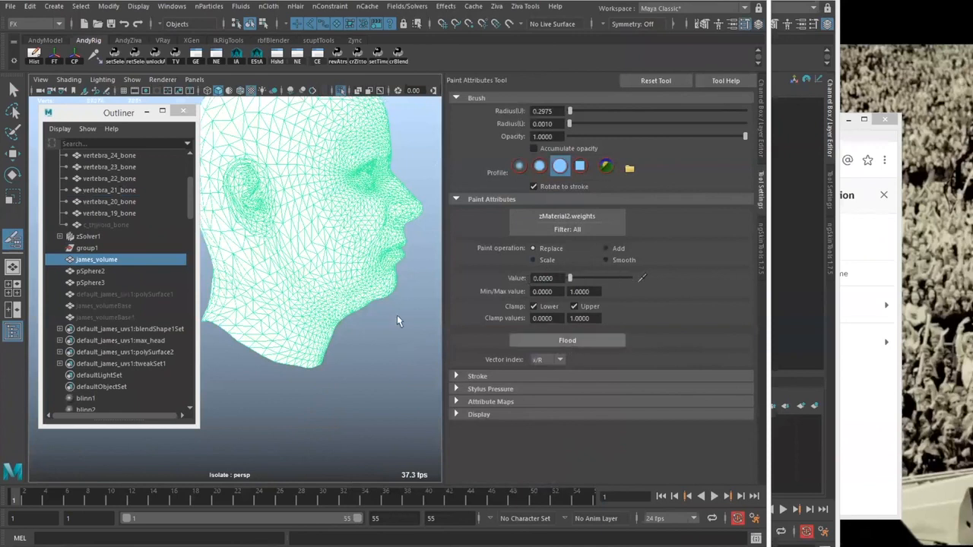
Set the zMaterial2 paint value to 1 and paint a patch of weight below the jaw on the side of the neck
left_click_drag(349, 252, 373, 261, "alt")
left_click_drag(571, 277, 678, 273)
left_click_drag(325, 308, 364, 315, "alt")
middle_click_drag(365, 315, 342, 292, "alt")
left_click_drag(338, 302, 347, 309, "alt")
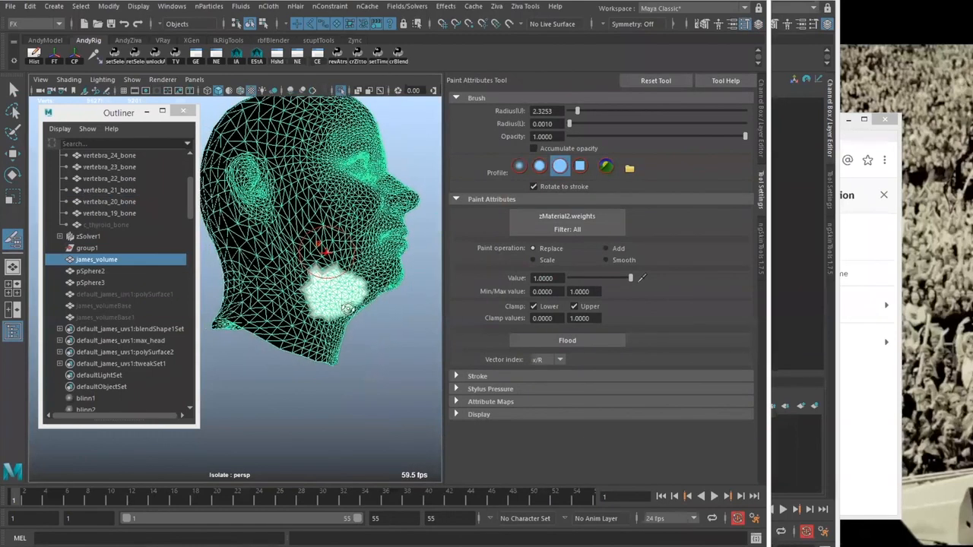
right_click_drag(347, 309, 388, 304, "alt")
left_click_drag(387, 304, 228, 273, "alt")
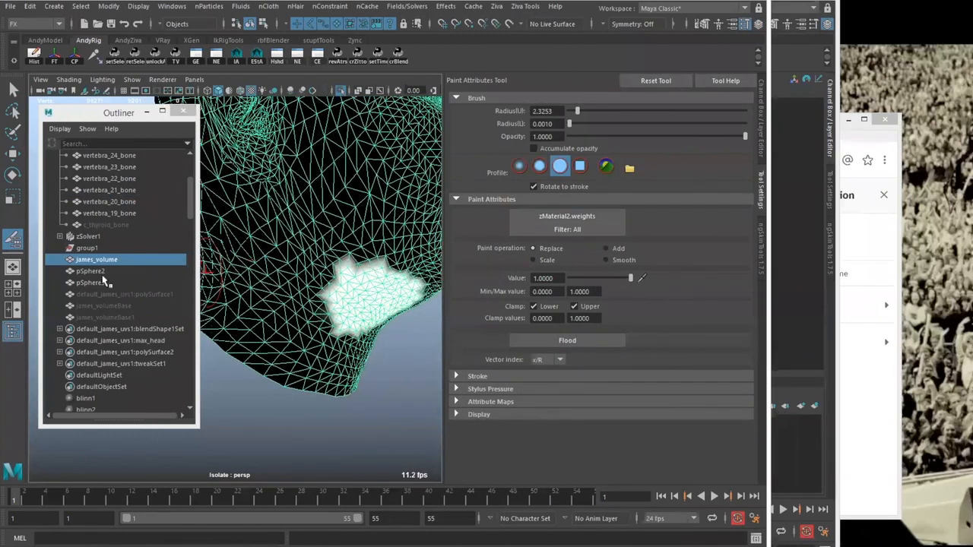
Turn off Enable on zSolver1
left_click(96, 238)
left_click(760, 138)
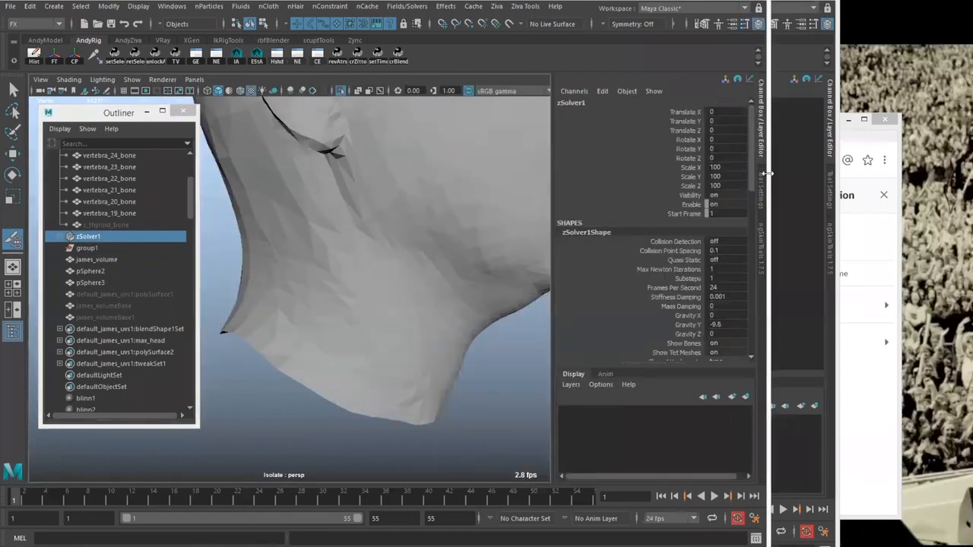
left_click_drag(769, 174, 808, 188)
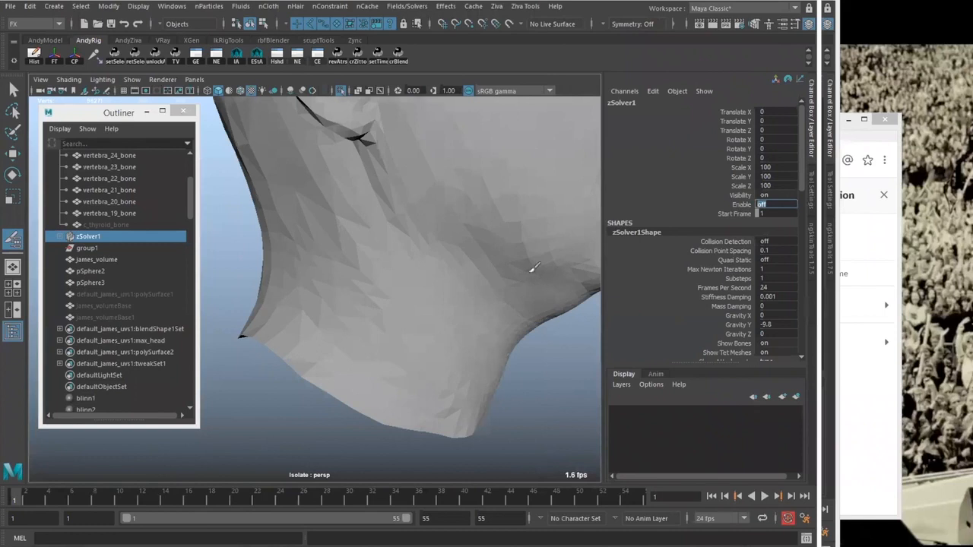
left_click_drag(531, 271, 516, 285, "alt")
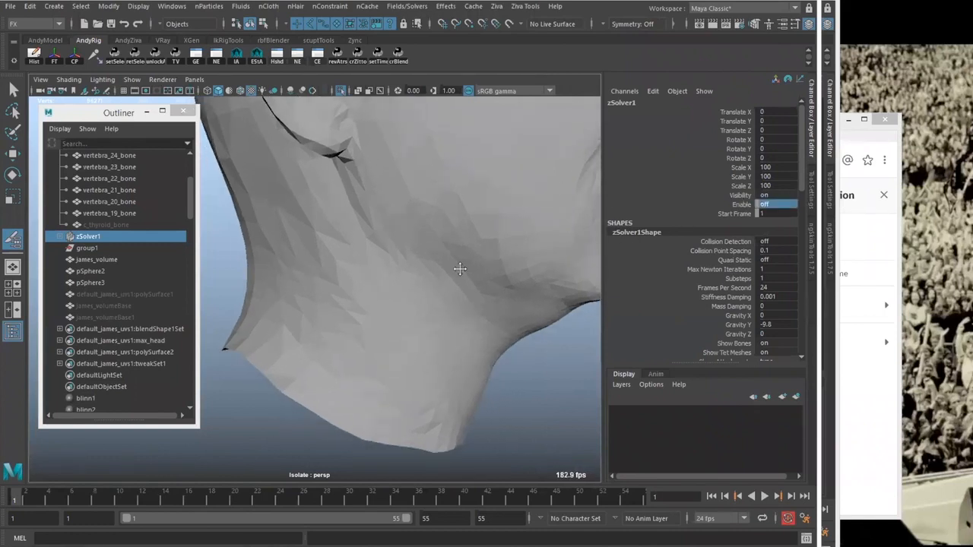
Reselect james_volume and paint zMaterial2 weight of 1 under the chin and across the front of the neck
middle_click_drag(460, 269, 437, 356, "alt")
key("q")
left_click(428, 330)
key("y")
left_click_drag(411, 332, 399, 342)
mouse_move(352, 308)
left_mouse_down("alt")
mouse_move(380, 319)
mouse_move(317, 334)
mouse_move(465, 325)
left_mouse_up("alt")
scroll(382, 320, "down", 5)
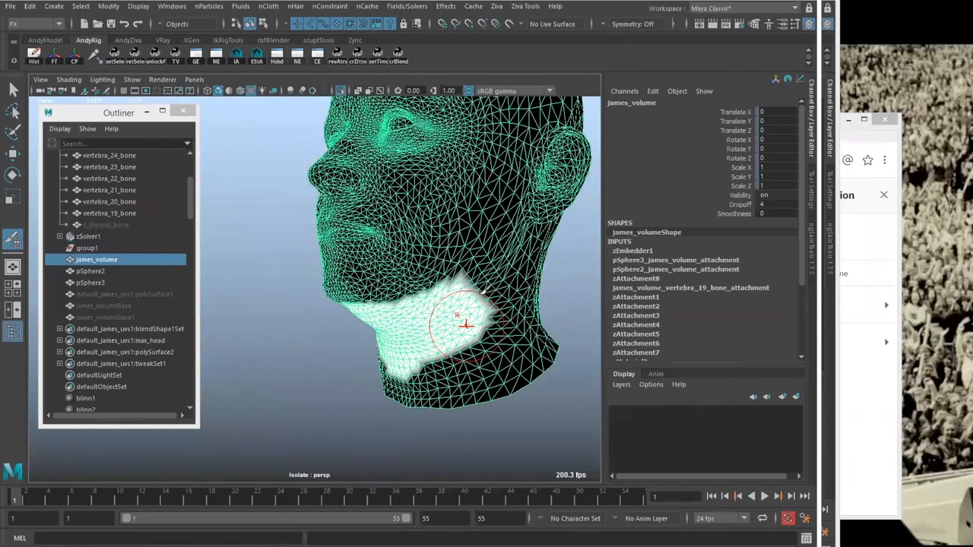
Extend the painted zMaterial2 weight over both cheeks, the sides of the jaw and the neck
left_click_drag(415, 347, 487, 266)
left_click_drag(435, 326, 478, 276, "alt")
mouse_move(410, 348)
left_mouse_down("alt")
mouse_move(413, 313)
mouse_move(406, 348)
mouse_move(403, 311)
mouse_move(380, 291)
mouse_move(369, 258)
left_mouse_up("alt")
mouse_move(376, 206)
left_mouse_down()
mouse_move(372, 277)
mouse_move(354, 269)
mouse_move(393, 169)
mouse_move(371, 174)
mouse_move(395, 163)
mouse_move(319, 220)
mouse_move(354, 206)
mouse_move(367, 218)
left_mouse_up()
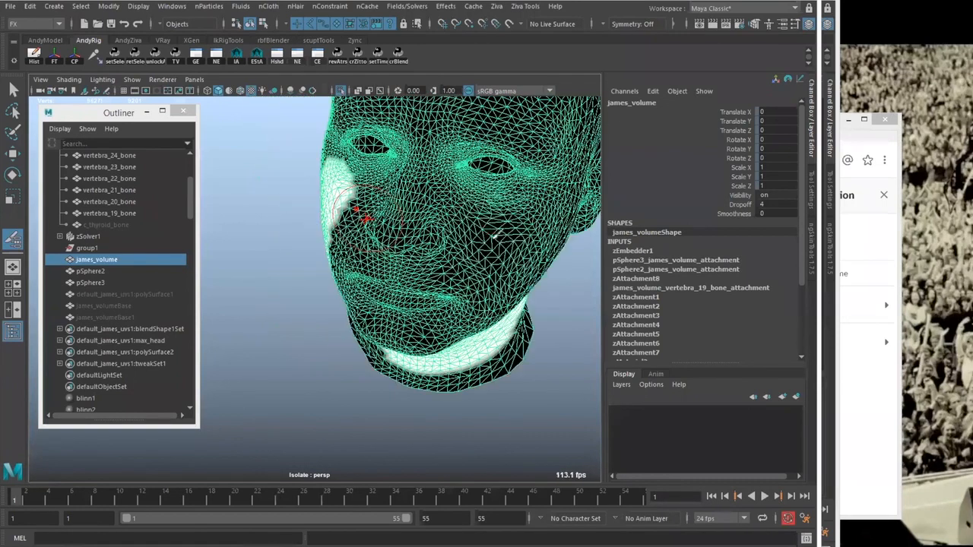
mouse_move(491, 222)
left_mouse_down("alt")
mouse_move(533, 357)
mouse_move(582, 319)
mouse_move(485, 349)
mouse_move(501, 319)
mouse_move(495, 276)
mouse_move(462, 278)
mouse_move(493, 285)
mouse_move(497, 330)
mouse_move(538, 243)
mouse_move(529, 272)
mouse_move(387, 311)
mouse_move(395, 301)
mouse_move(325, 269)
mouse_move(383, 276)
mouse_move(465, 263)
mouse_move(380, 278)
mouse_move(387, 288)
mouse_move(380, 279)
mouse_move(359, 343)
mouse_move(399, 303)
left_mouse_up("alt")
left_click_drag(519, 296, 429, 319, "alt")
left_click_drag(507, 262, 382, 396, "alt")
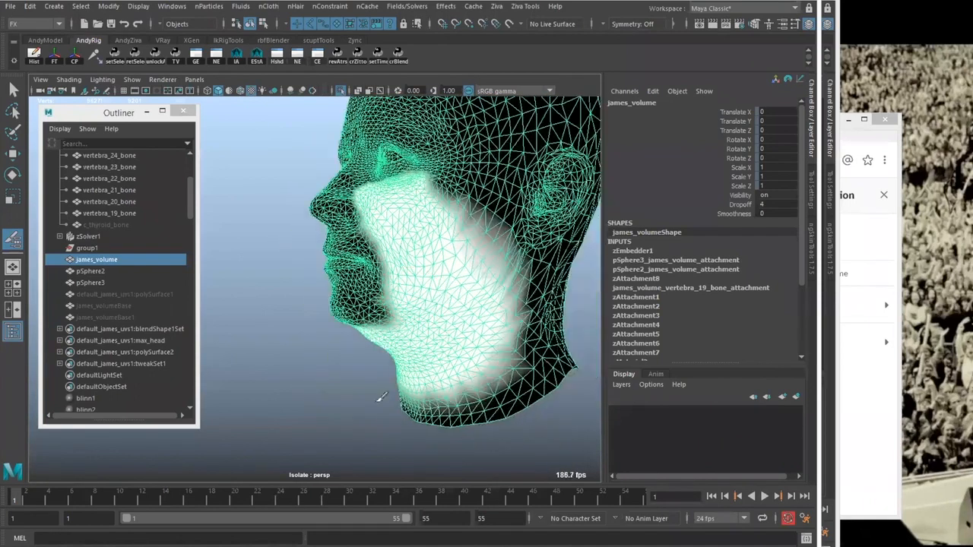
Leave weight painting and isolation, then turn zSolver1's Enable back on and clear the selection
right_click_drag(470, 352, 432, 372, "alt")
left_click_drag(342, 357, 425, 339, "alt")
key("q")
left_click(426, 339)
key("ctrl+1")
middle_click_drag(381, 369, 433, 359, "alt")
left_click(434, 359)
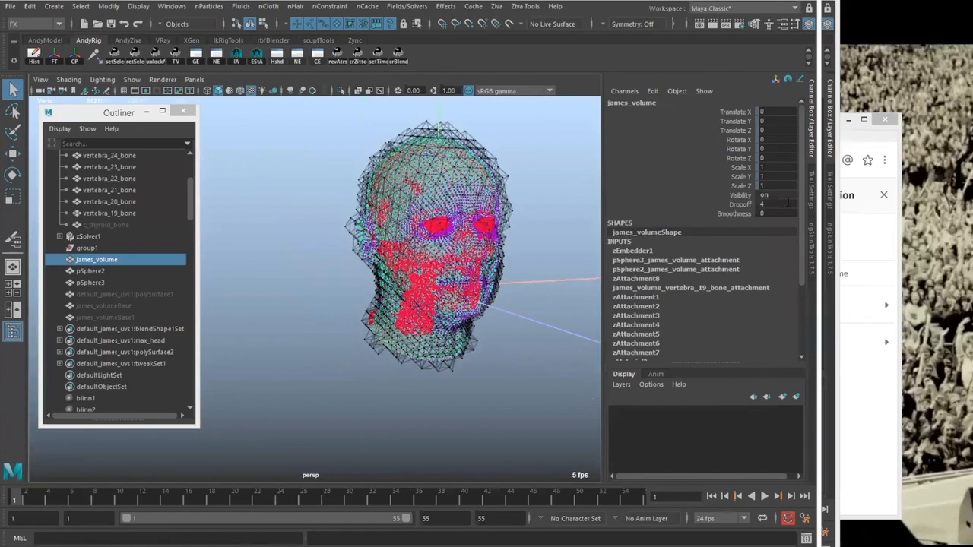
left_click(88, 237)
scroll(805, 288, "down", 15)
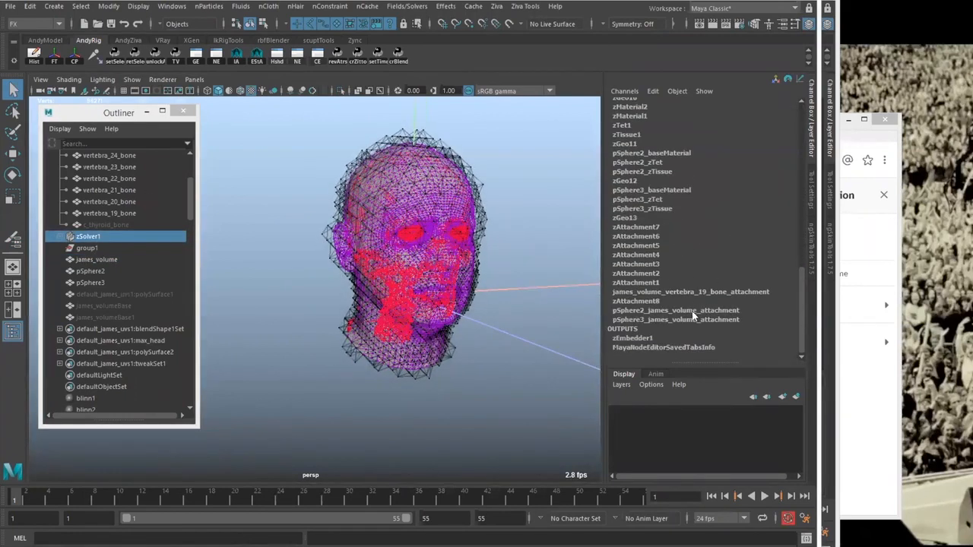
left_click(470, 372)
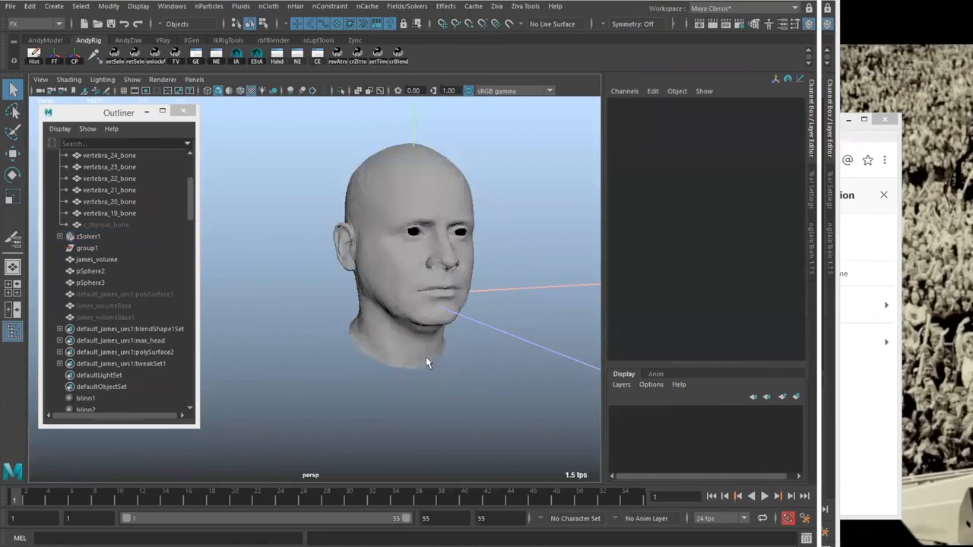
Select james_volume and key zTissue1's Rest Scale Envelope at 0 on frame 1
left_click_drag(800, 266, 788, 340)
left_click(622, 347)
left_click_drag(799, 281, 792, 342)
left_click(722, 263)
right_click_drag(340, 327, 706, 259, "alt")
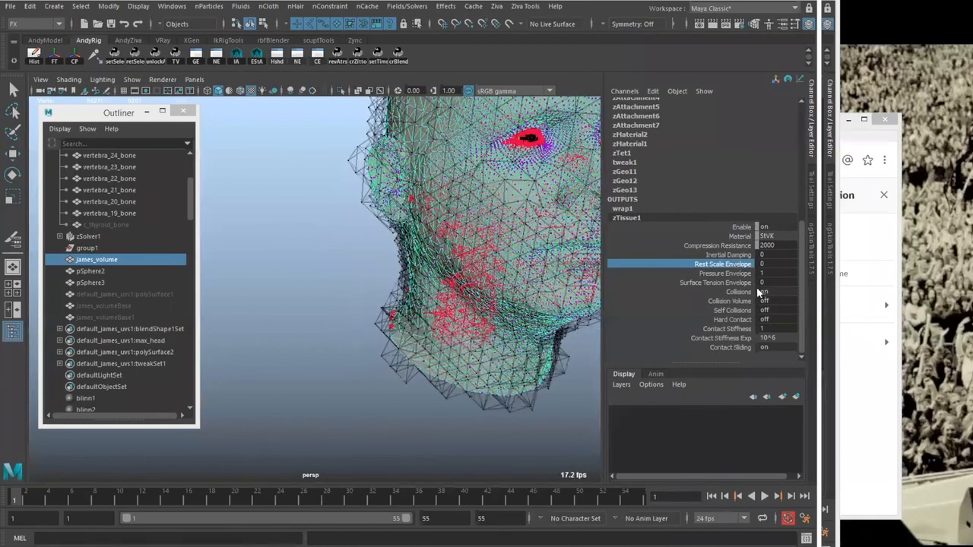
right_click(660, 262)
left_click(684, 285)
left_click_drag(319, 327, 380, 331, "alt")
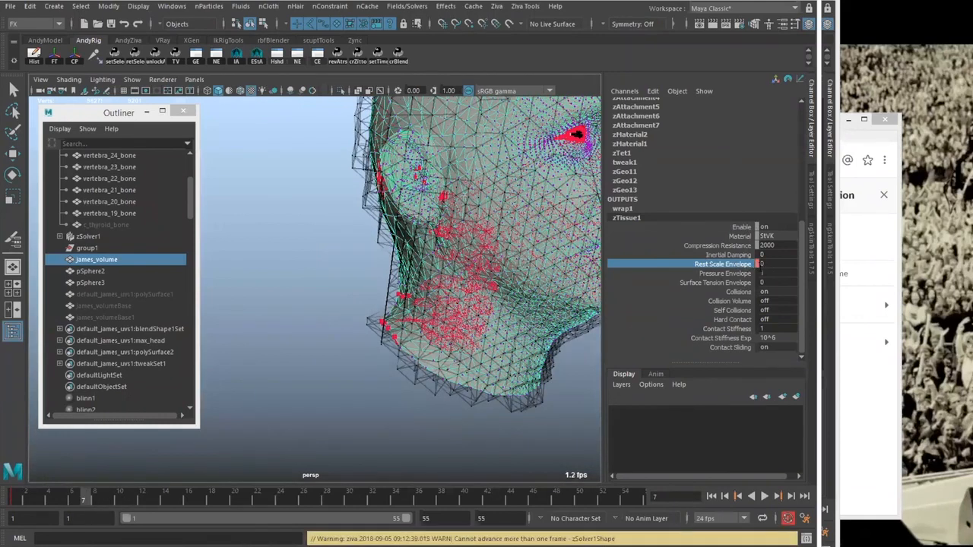
Key the Rest Scale Envelope at 1 on frame 7 and hold it with another key on frame 12
left_click(771, 263)
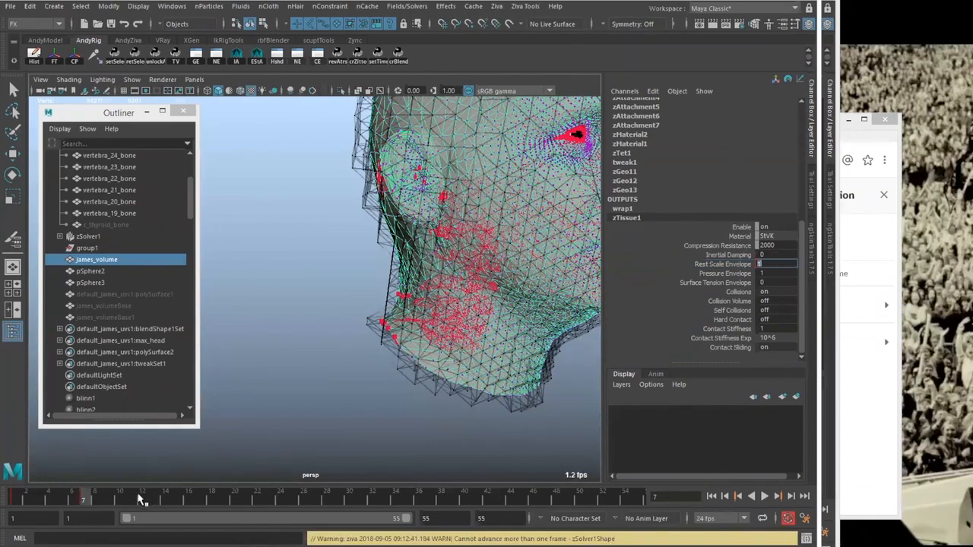
left_click(722, 263)
right_click(734, 264)
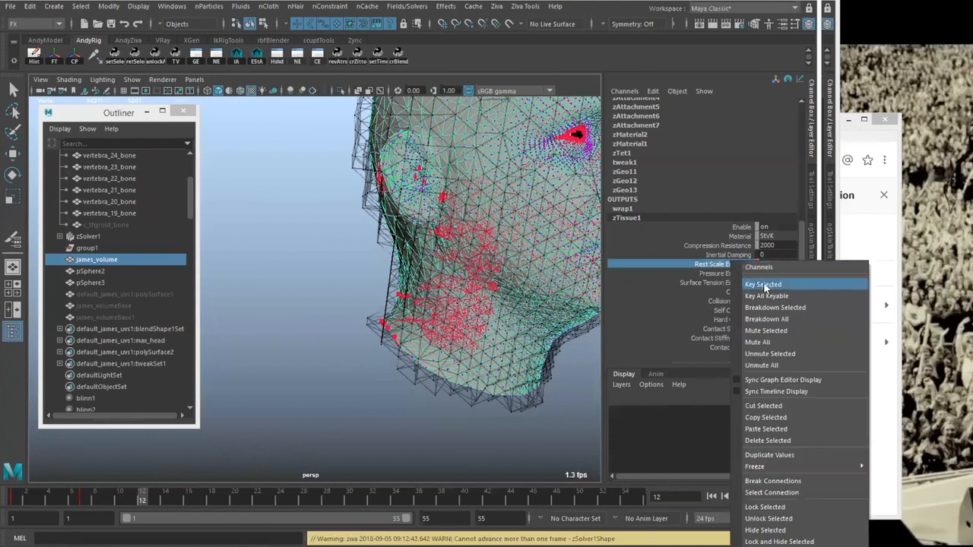
left_click(760, 282)
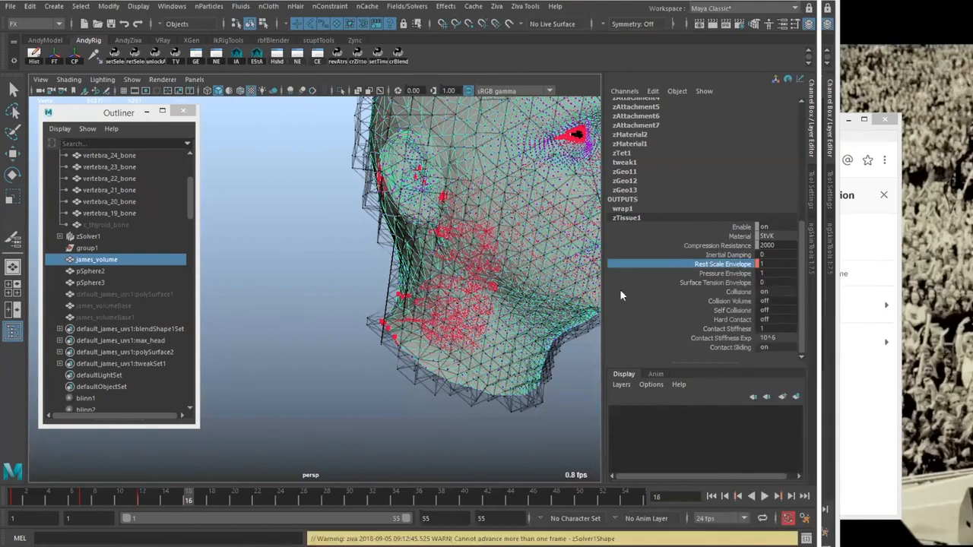
Key a negative Rest Scale Envelope value at frames 16 and 26, then 0 at frames 31 and 38
left_click(782, 270)
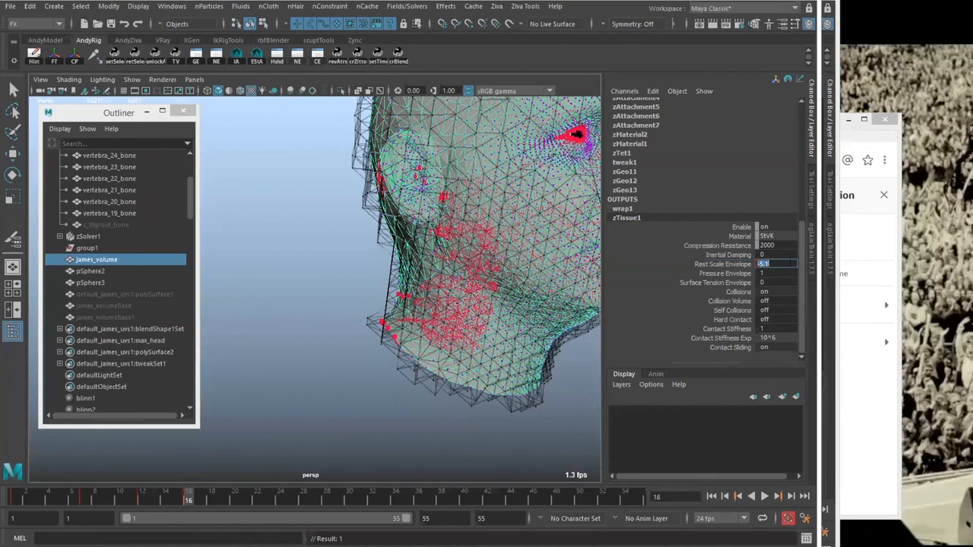
type("0")
key("Return")
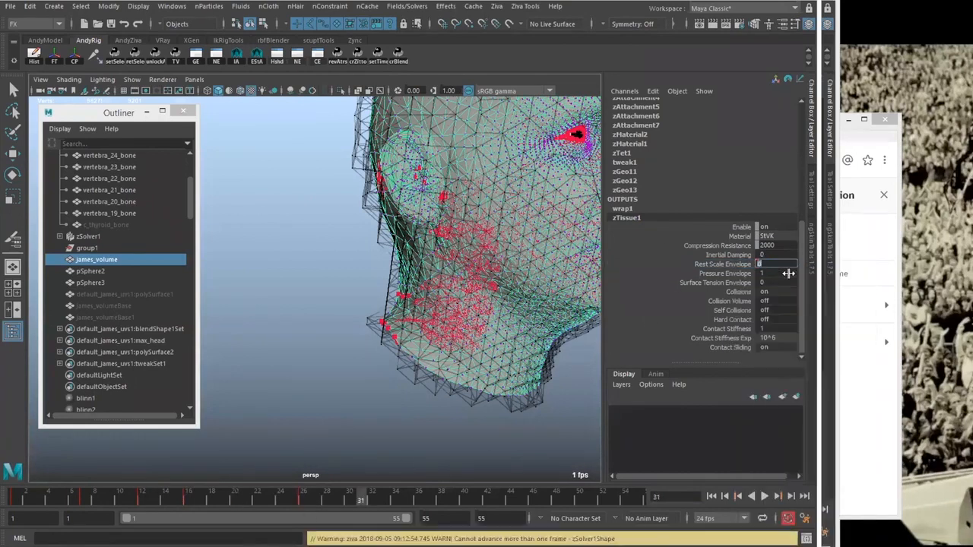
left_click(744, 263)
right_click(749, 264)
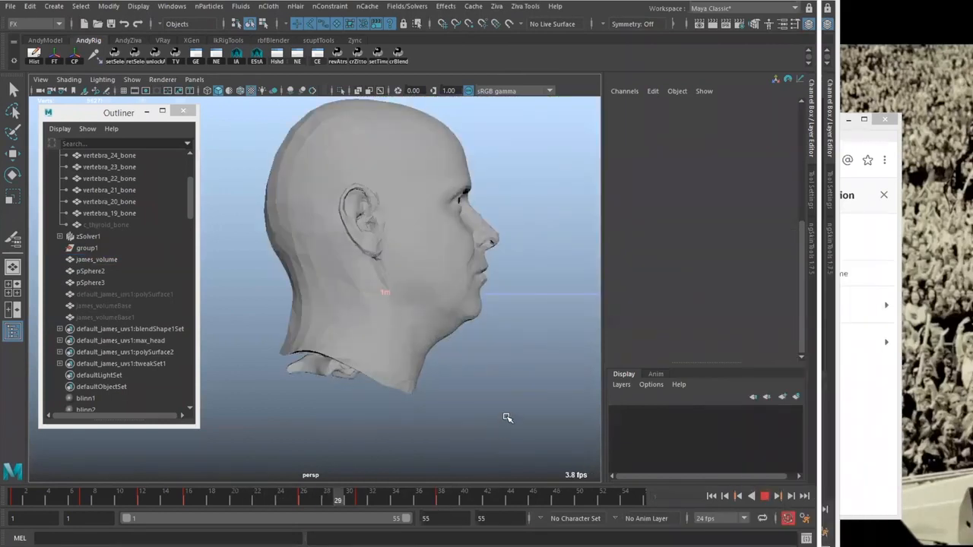
Play the Rest Scale simulation while viewing the head from the side, then stop playback
left_click(476, 359)
left_click_drag(491, 384, 543, 397, "alt")
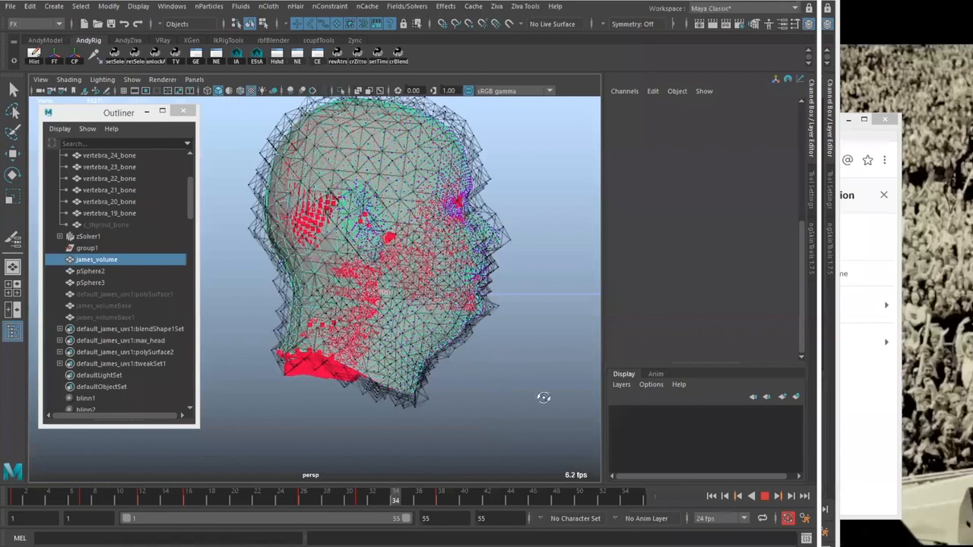
left_click(765, 496)
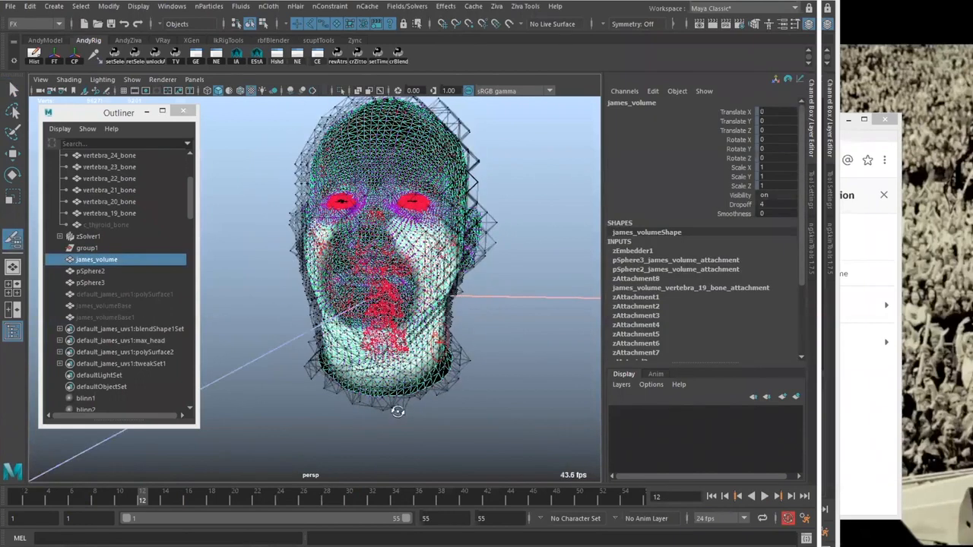
Review the painted material weights on the cheeks and neck, then leave painting and return to frame 1
left_click_drag(398, 410, 456, 406, "alt")
scroll(503, 405, "up", 4)
left_click_drag(110, 495, 62, 497, "alt")
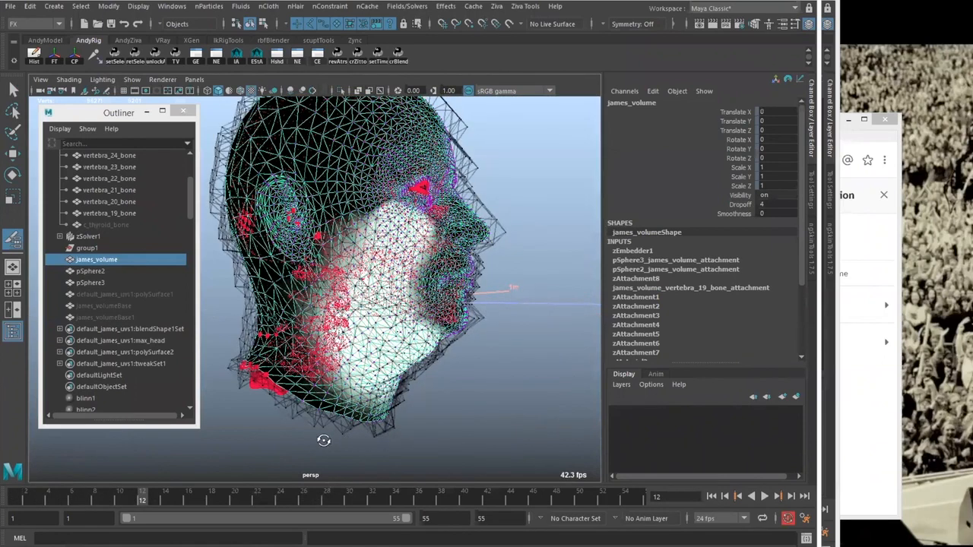
key("q")
left_click_drag(386, 287, 441, 327, "alt")
key("alt+shift+v")
left_click_drag(431, 290, 503, 274, "alt")
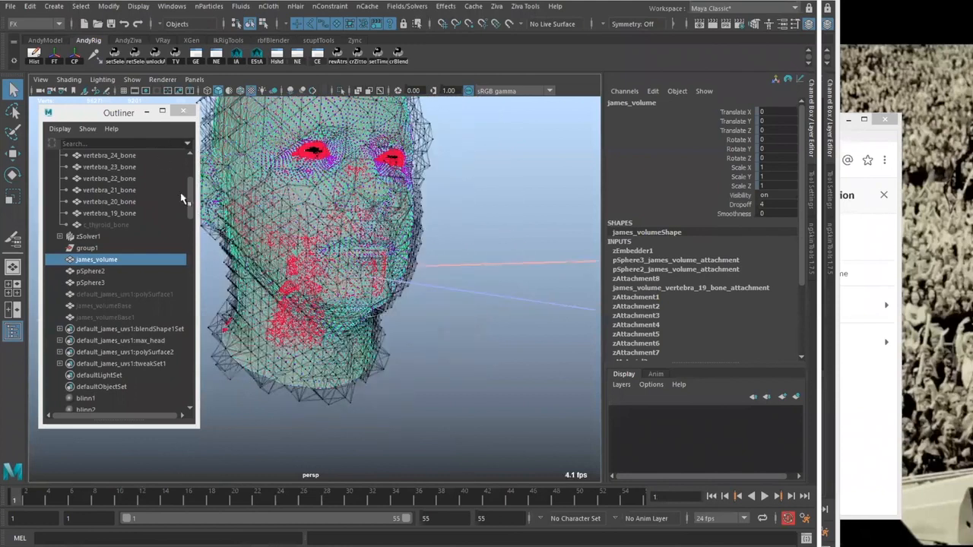
Hide james_volume and make skull_bone from the sym_skeleton group visible
left_click_drag(192, 202, 196, 166, "alt")
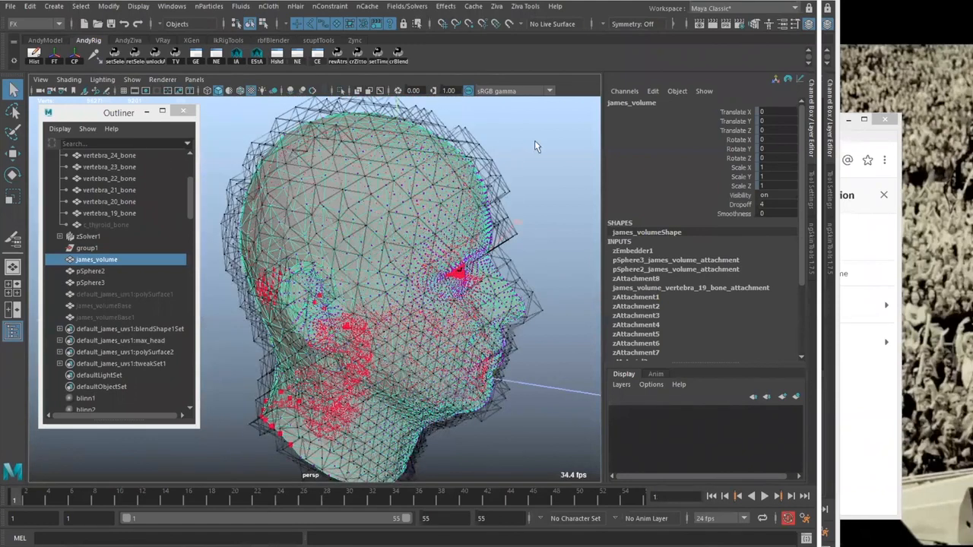
key("ctrl+h")
scroll(76, 224, "up", 3)
left_click(98, 259)
key("shift+h")
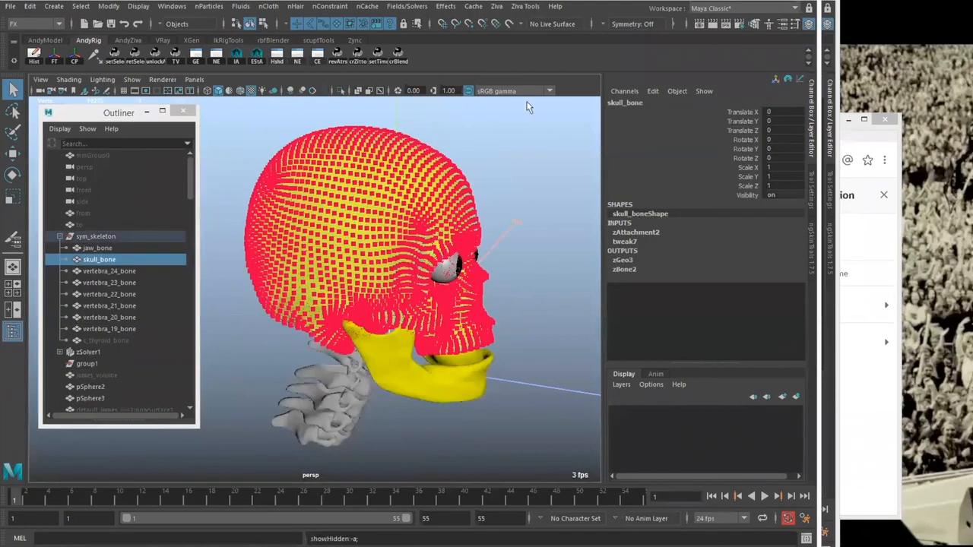
Set the Stiffness Exp of skull_bone's zAttachment2 to 10^3
left_click(635, 232)
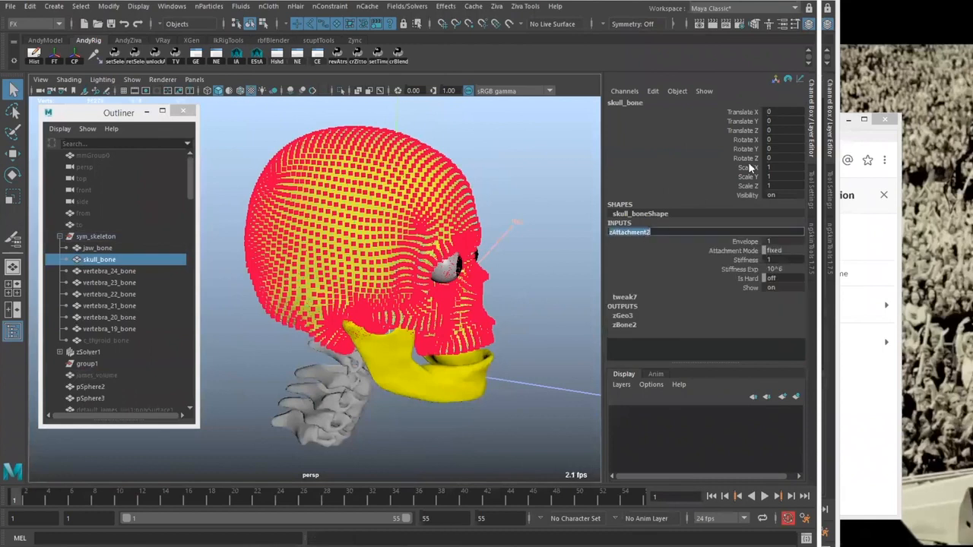
left_click(782, 270)
left_click(798, 324)
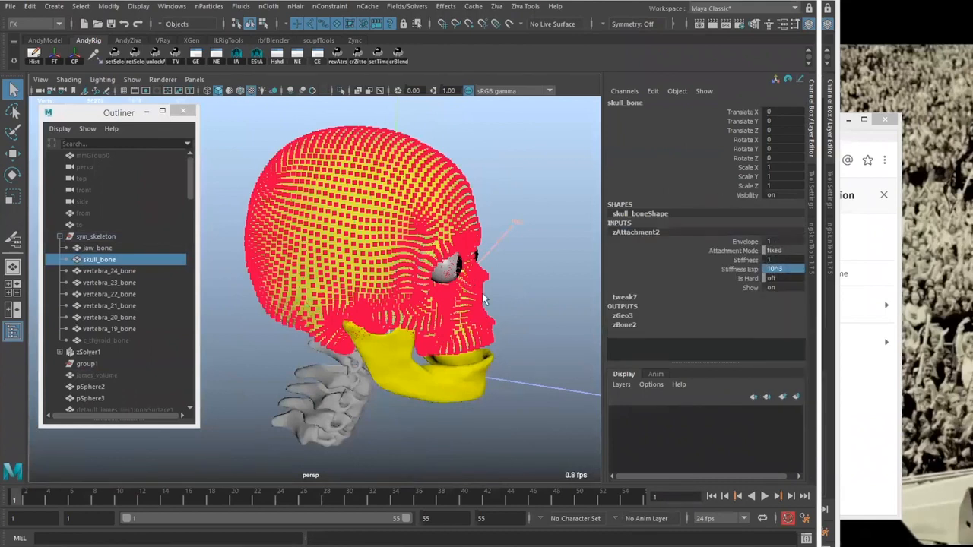
Show james_volume again and play the simulation, watching the face from several angles
key("f")
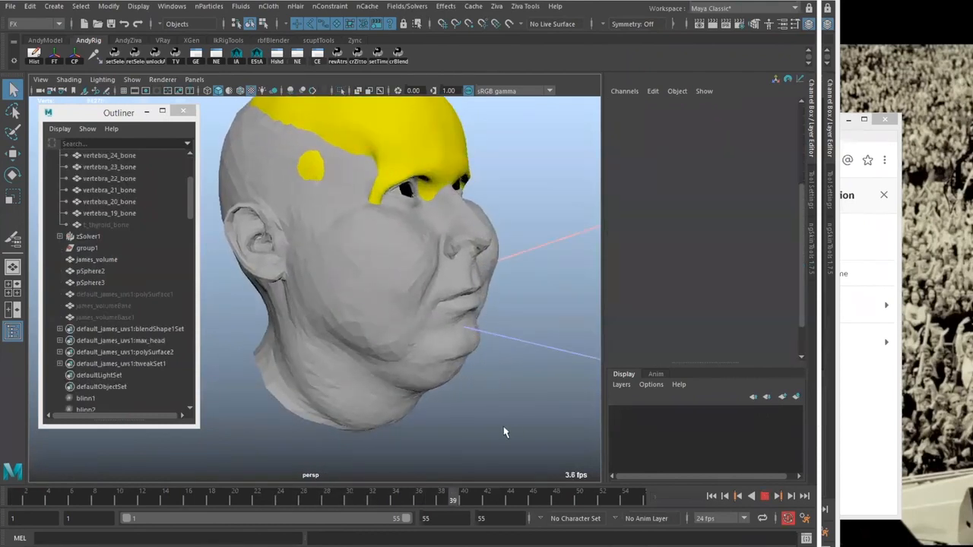
left_click_drag(508, 422, 505, 425, "alt")
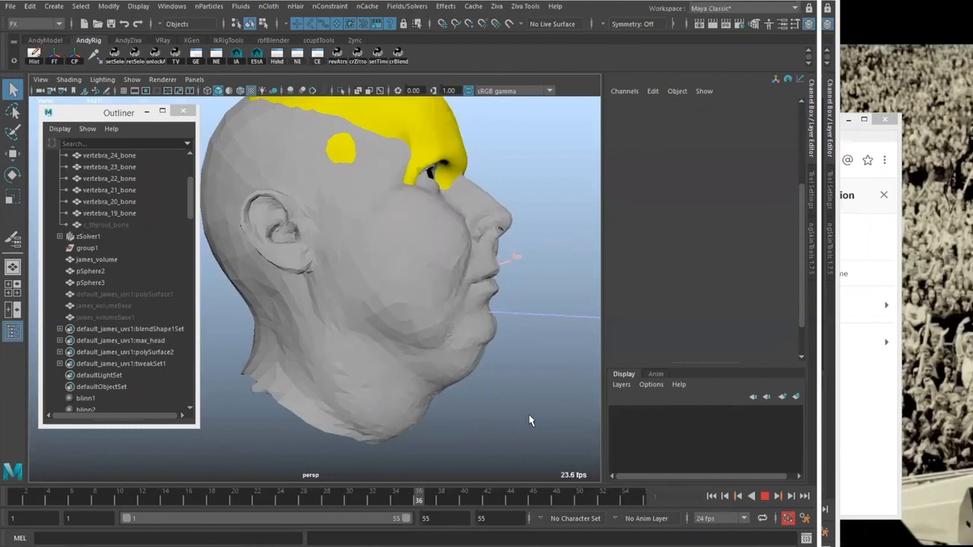
left_click_drag(516, 420, 478, 441, "alt")
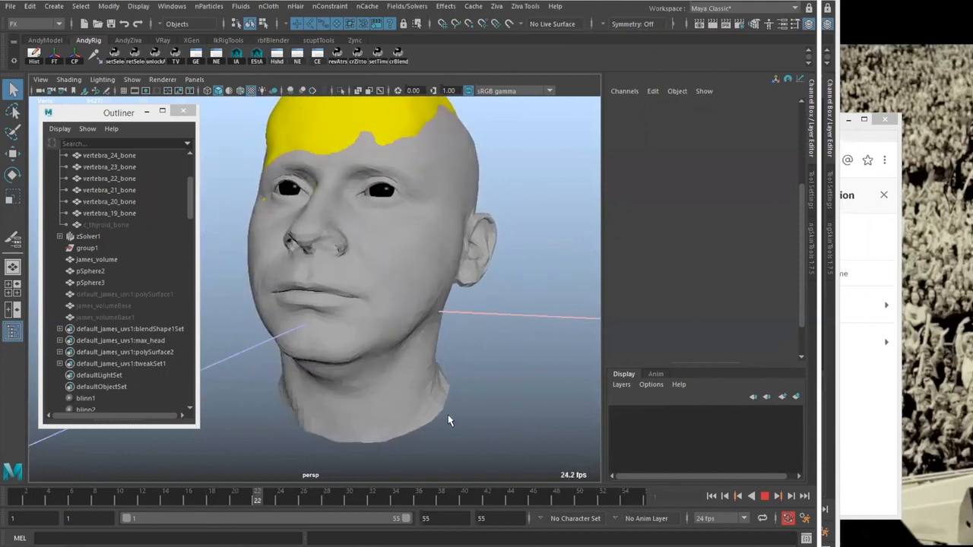
middle_click_drag(558, 419, 574, 482, "alt")
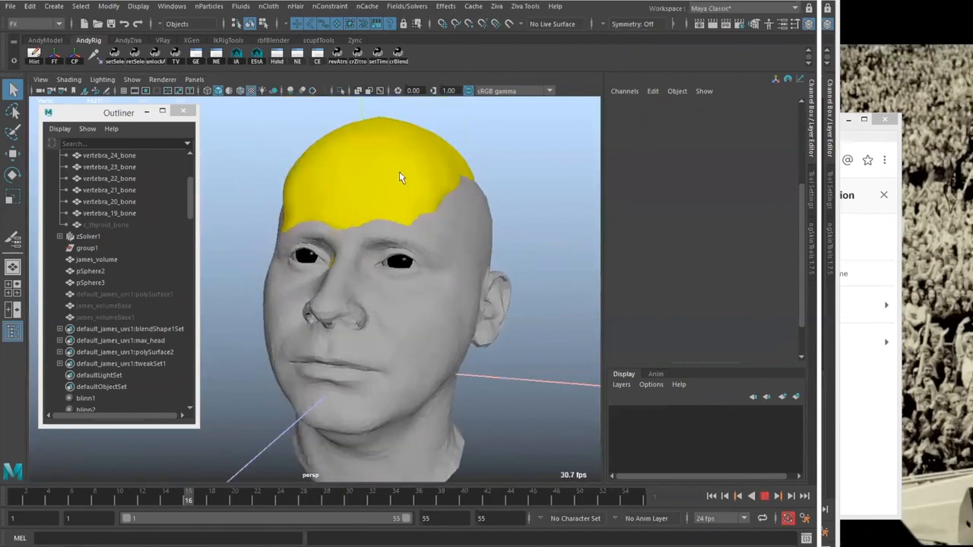
Hide skull_bone and watch the looping simulation of the head from the front and side
left_click(400, 174)
key("ctrl+h")
right_click_drag(326, 335, 289, 334, "alt")
left_click_drag(342, 334, 426, 339, "alt")
middle_click_drag(380, 327, 440, 306, "alt")
left_click_drag(403, 325, 426, 374, "alt")
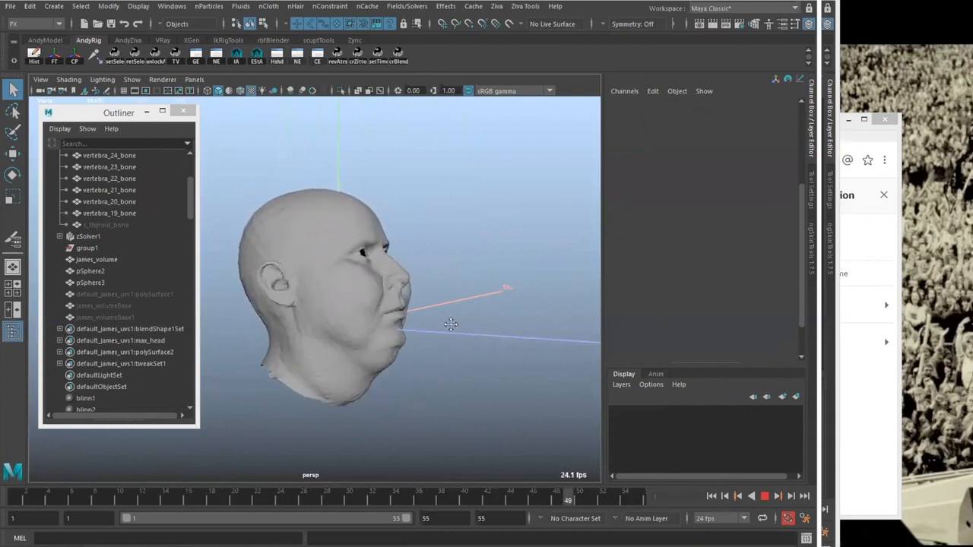
middle_click_drag(451, 325, 491, 275, "alt")
right_click_drag(426, 380, 464, 400, "alt")
left_click_drag(461, 396, 461, 403, "alt")
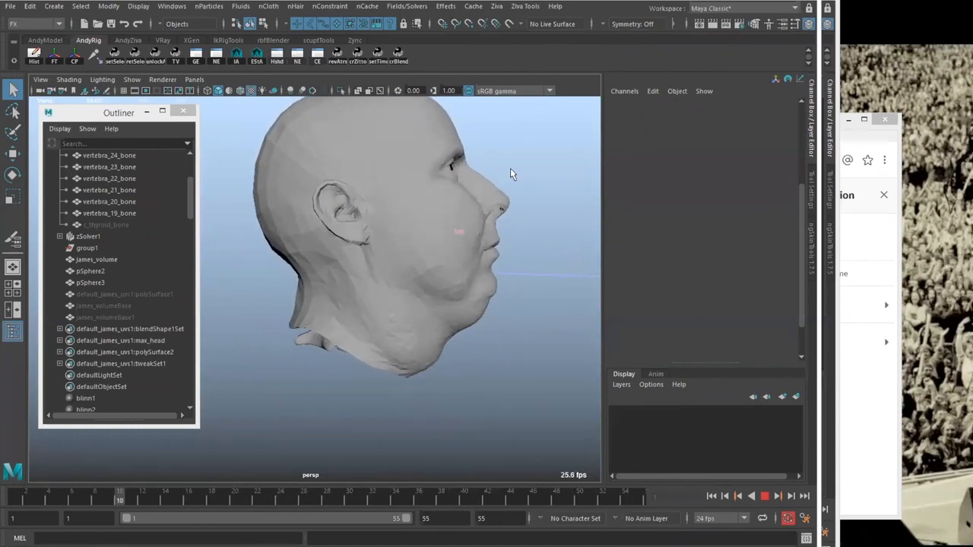
Replay the simulation from frame 1 with the james_volume wireframe shown, examining how the cheek and jaw deform
left_click(764, 497)
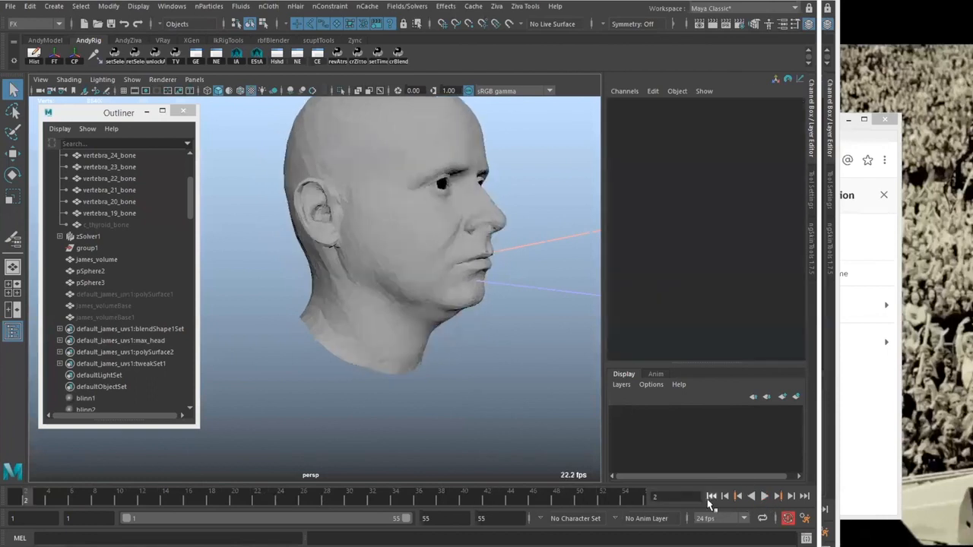
left_click(422, 328)
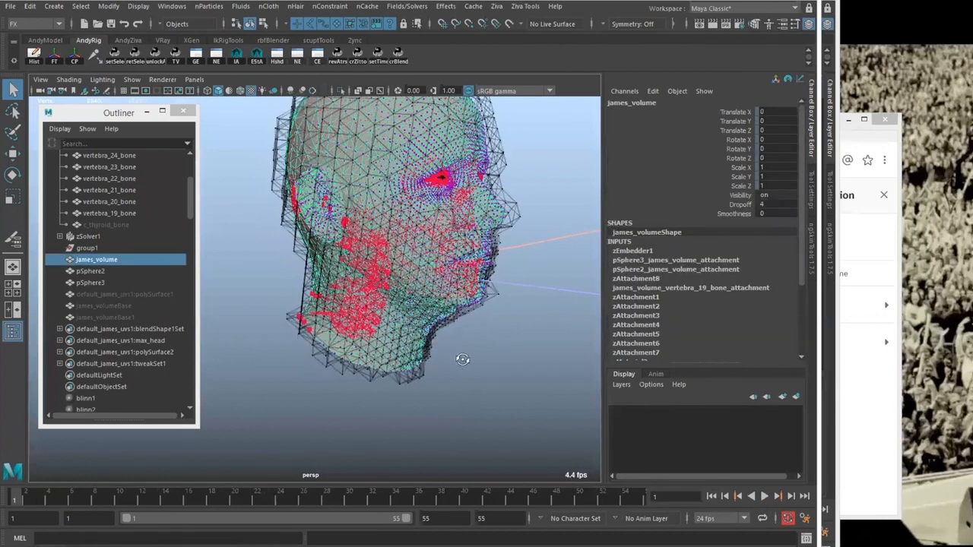
key("f")
key("alt+v")
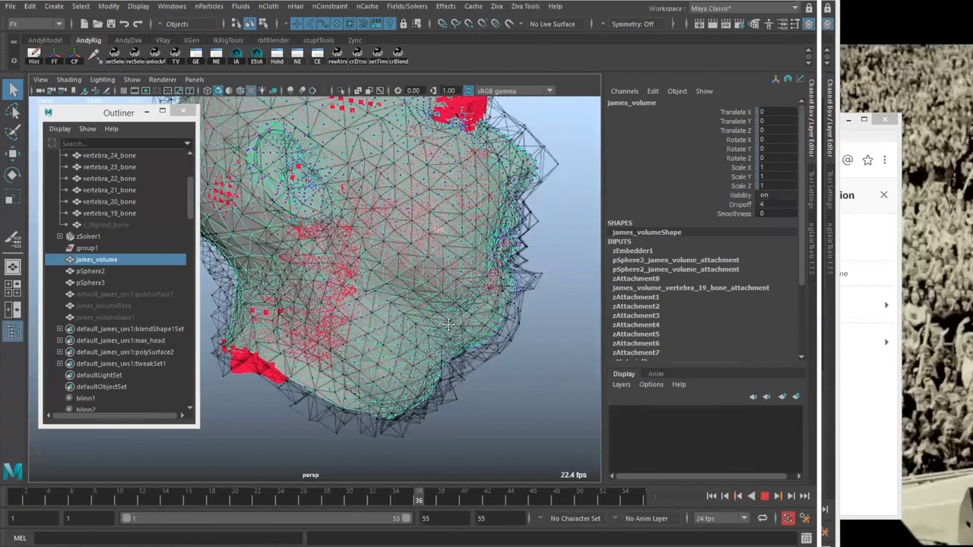
key("alt+v")
scroll(414, 414, "down", 4)
left_click(418, 421)
left_click_drag(401, 396, 456, 347, "alt")
scroll(419, 421, "up", 3)
left_click(433, 382)
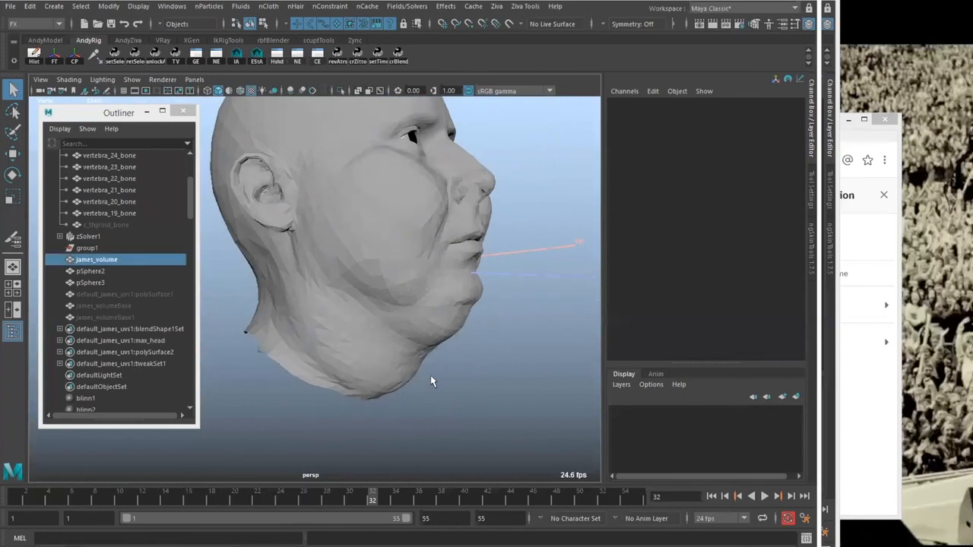
Replay the opening frames of the simulation several times and compare the face and neck with their starting shape
key("alt+v")
left_click(12, 498)
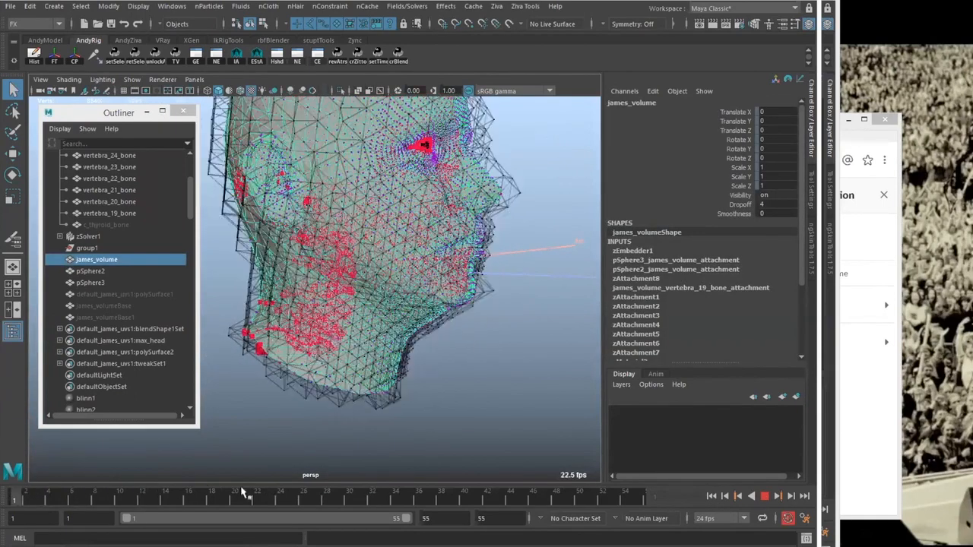
left_click(14, 500)
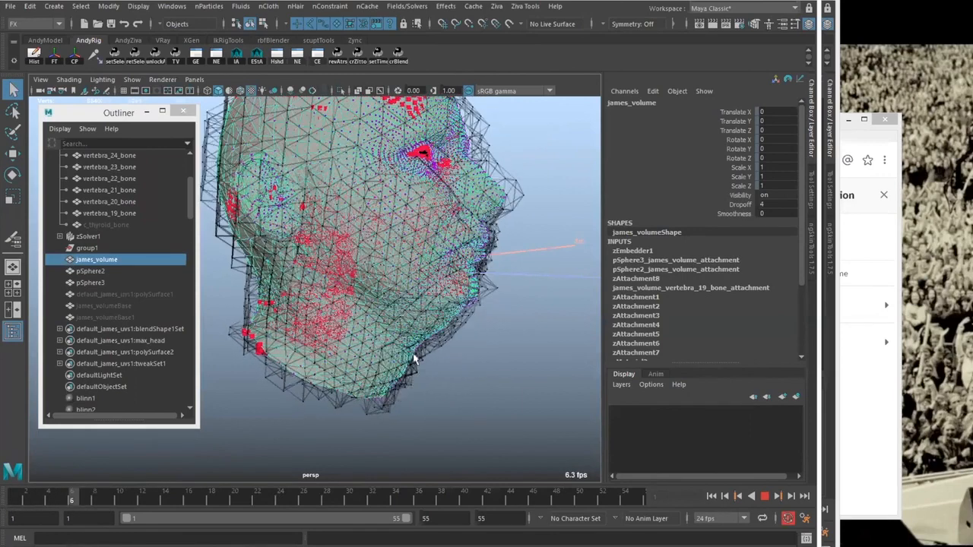
left_click(13, 499)
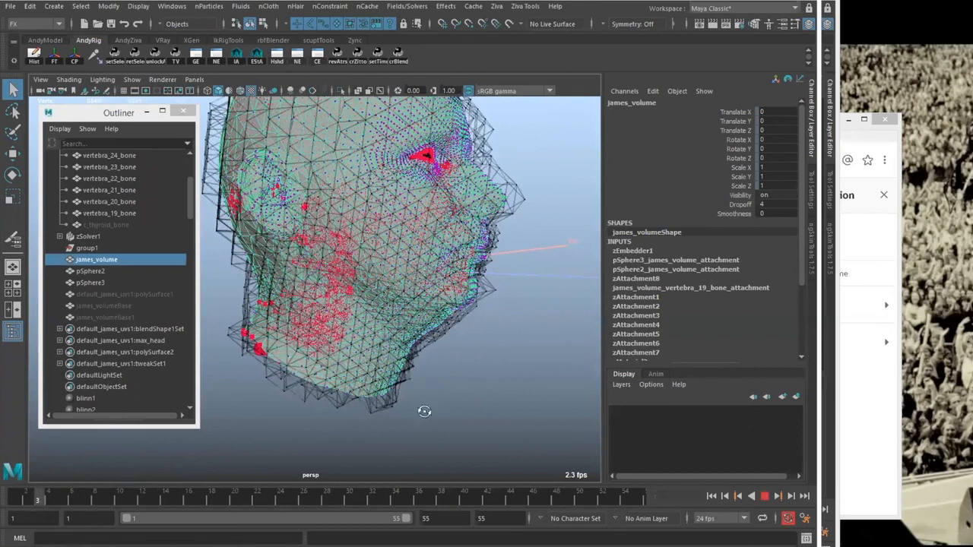
left_click(22, 500)
key("alt+v")
left_click(450, 415)
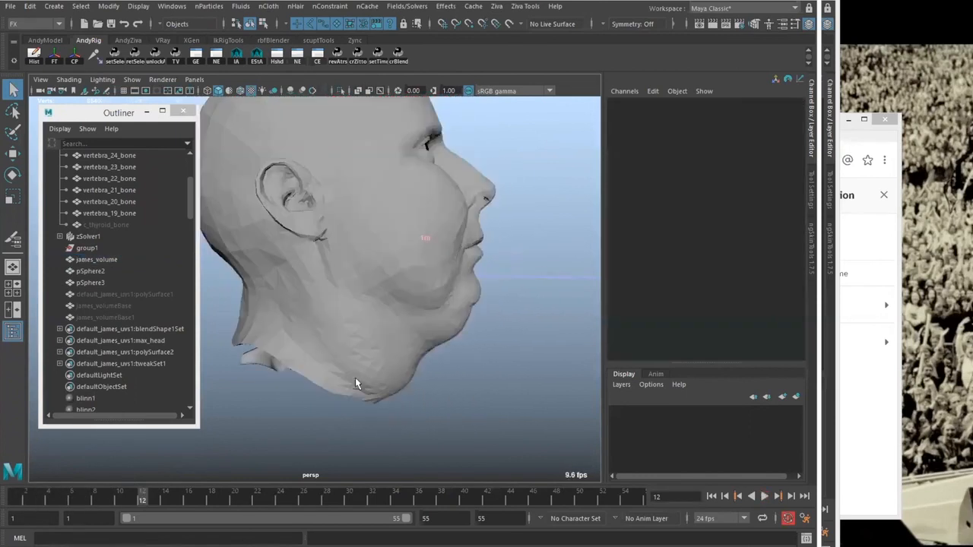
left_click(18, 500)
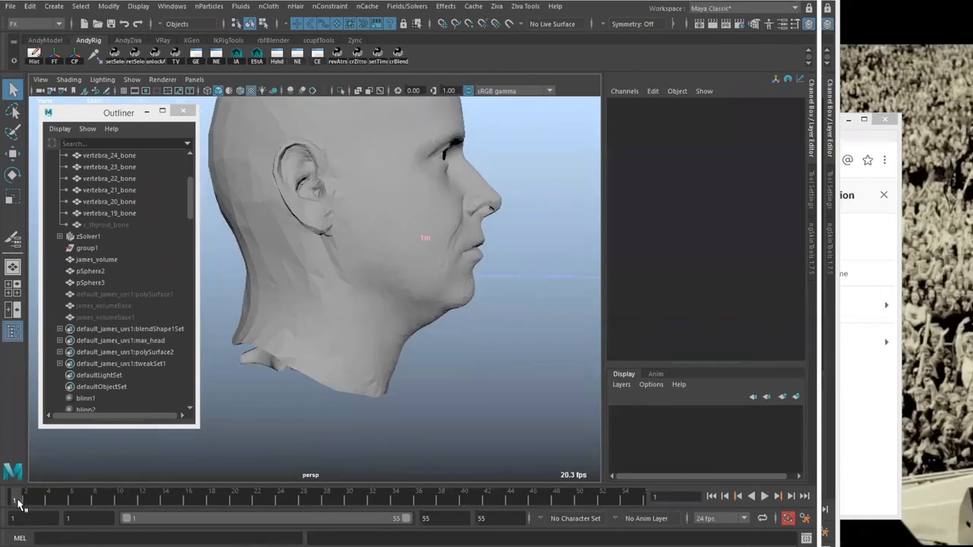
key("alt+v")
left_click(18, 500)
left_click_drag(397, 354, 444, 339, "alt")
key("alt+v")
key("alt+v")
In james_volume's node network, connect the zTissue1_restScaleEnvelope output to the Surface Tension Envelope of zTissue1, and close the Node Editor
left_click(443, 325)
scroll(791, 304, "down", 5)
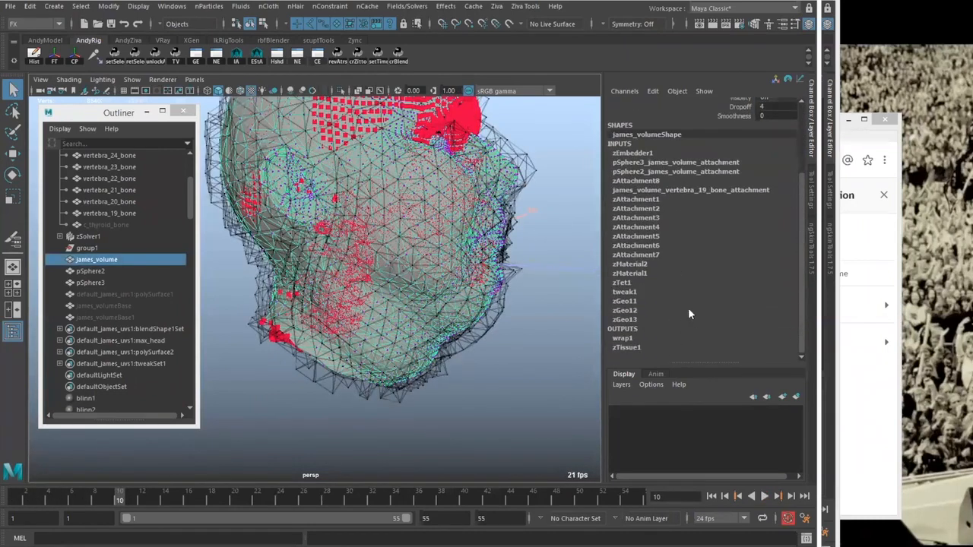
middle_click_drag(386, 246, 405, 250, "alt")
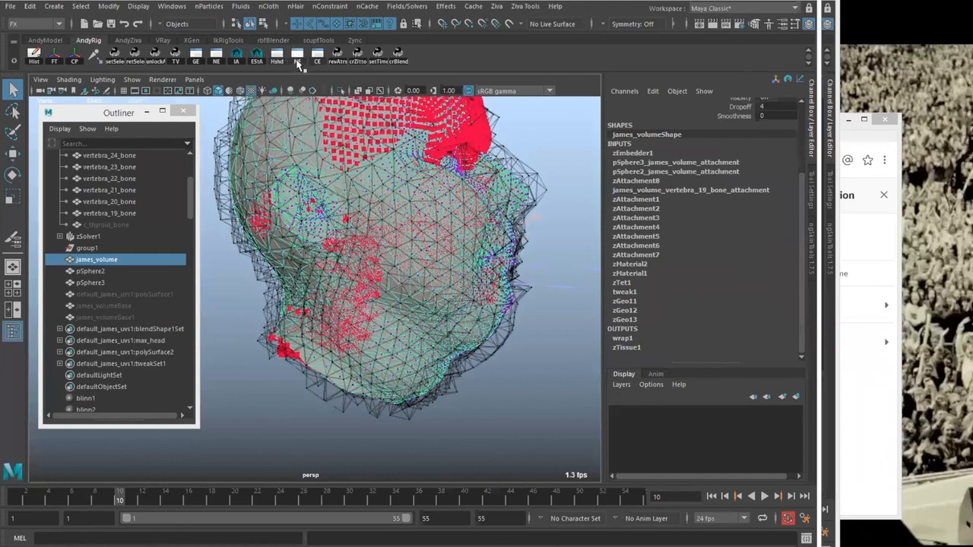
left_click(298, 56)
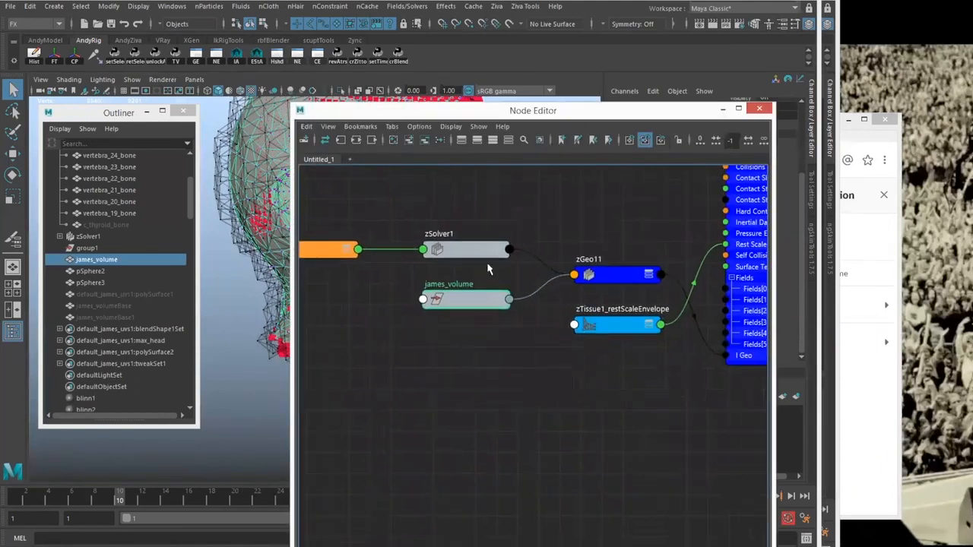
middle_click_drag(396, 252, 297, 241, "alt")
left_click_drag(511, 310, 468, 315)
middle_click_drag(490, 265, 421, 283, "alt")
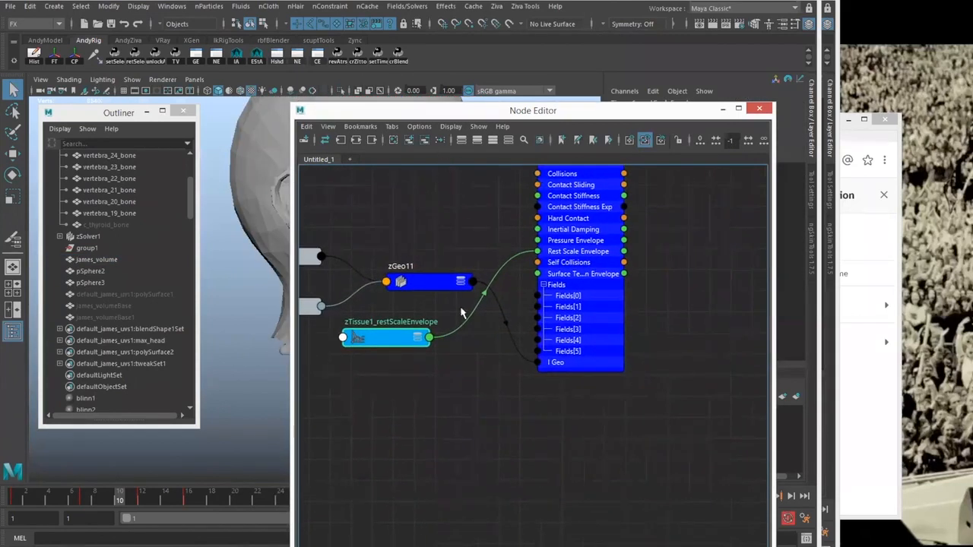
left_click(417, 338)
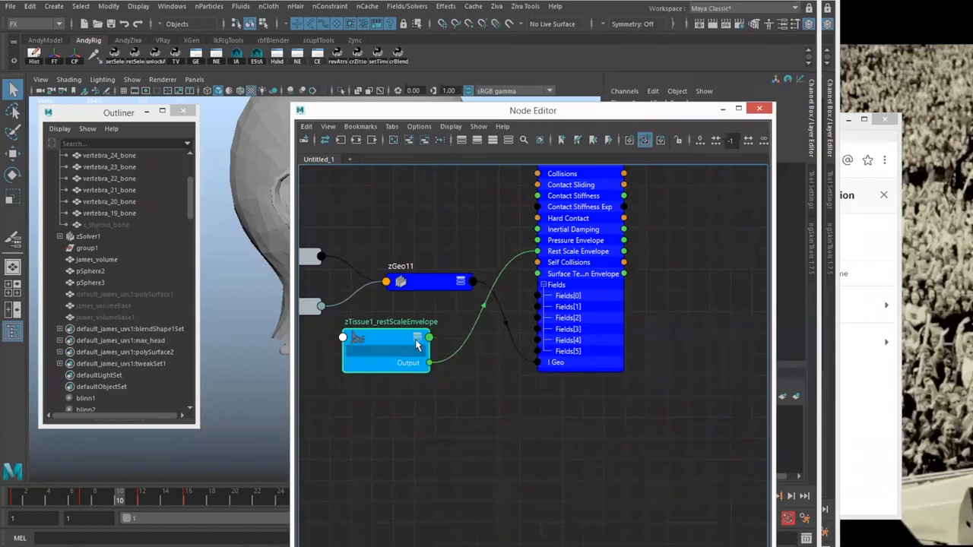
left_click(418, 338)
left_click_drag(430, 396, 536, 275)
left_click_drag(576, 231, 571, 329)
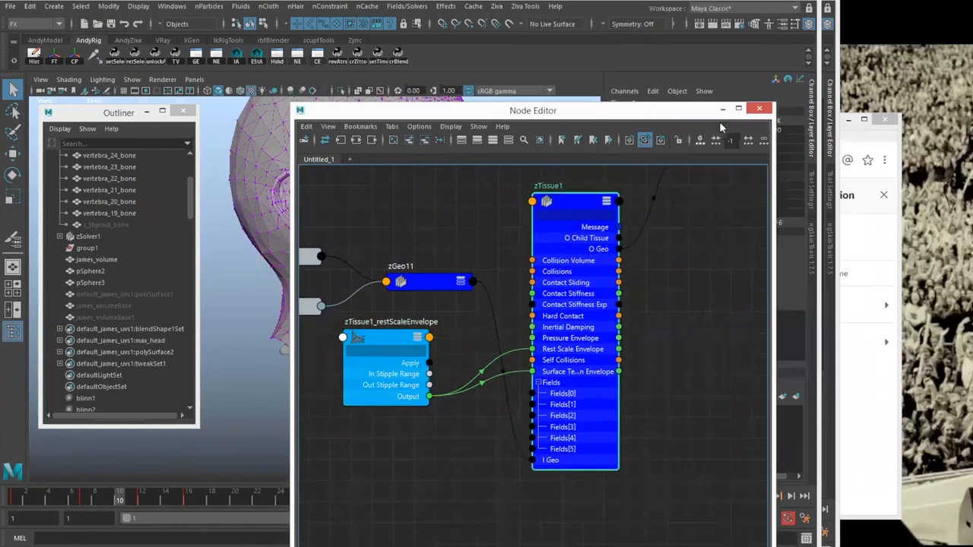
left_click(759, 108)
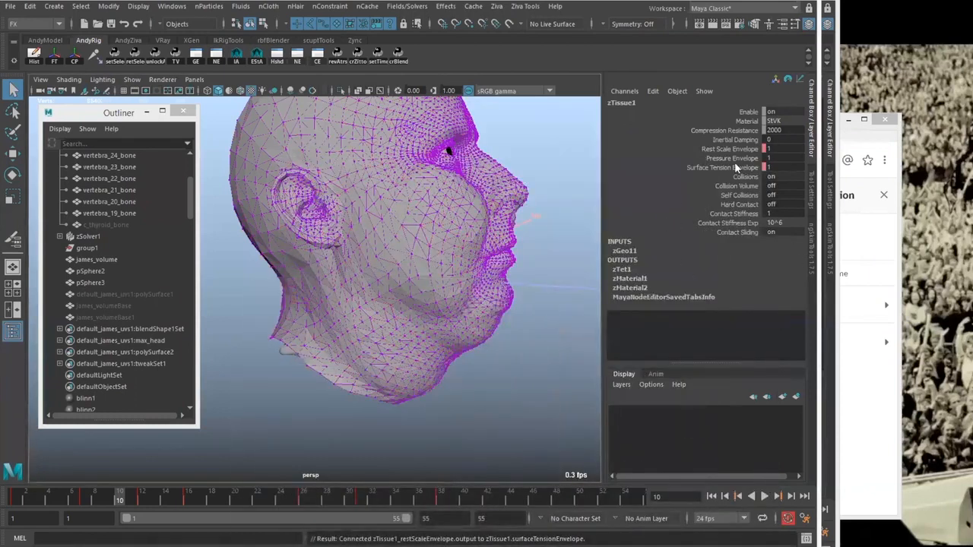
Return to frame 1 and set the Surface Tension of james_volume's zMaterial2 to 150
left_click(711, 497)
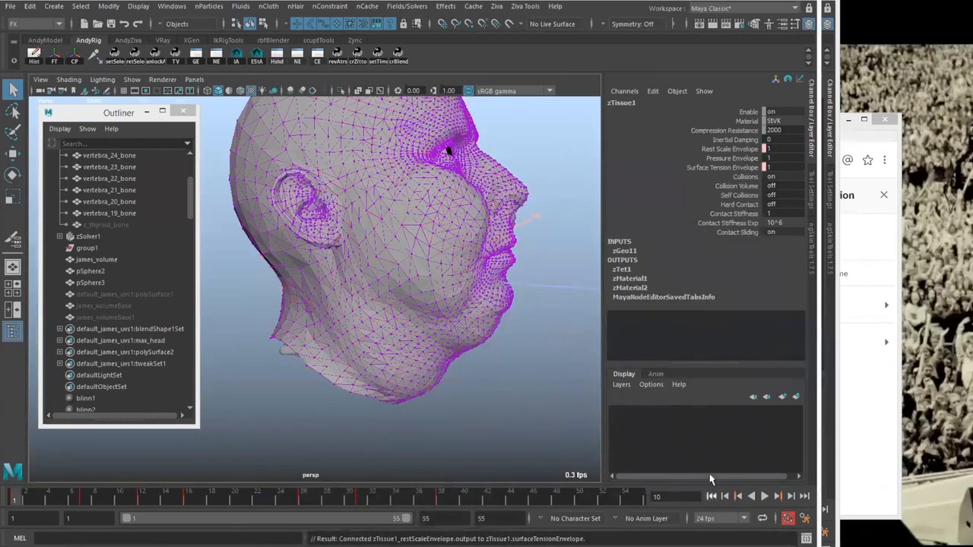
left_click(478, 298)
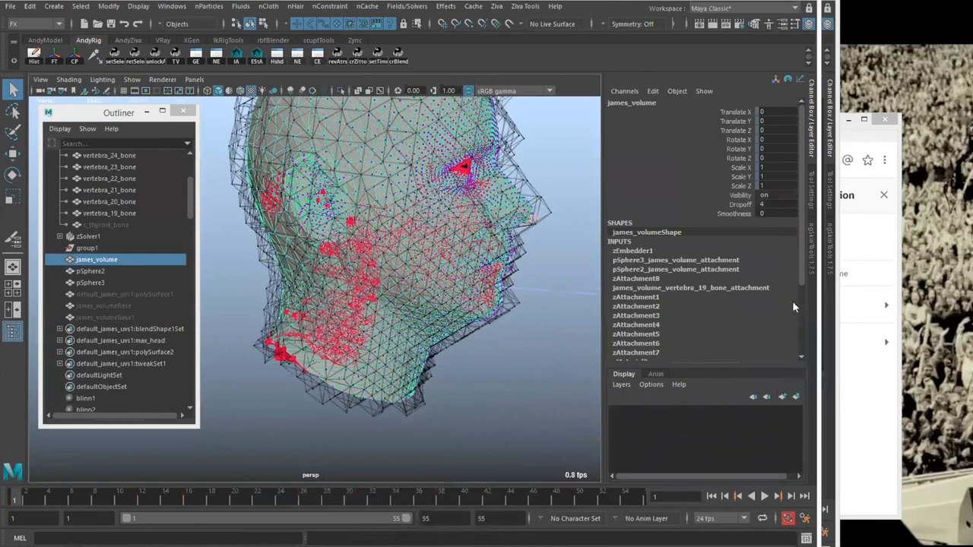
scroll(651, 268, "down", 3)
left_click(645, 264)
scroll(795, 281, "down", 3)
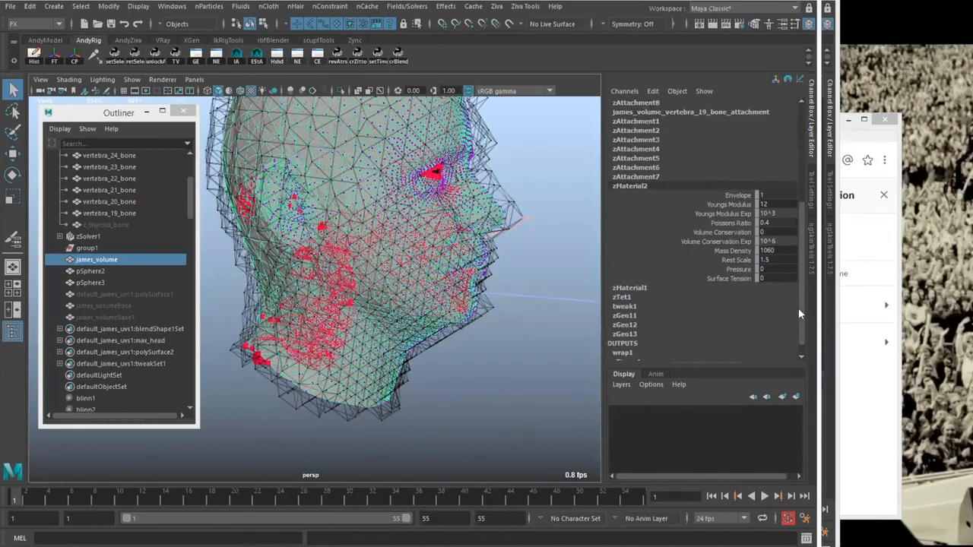
left_click(771, 264)
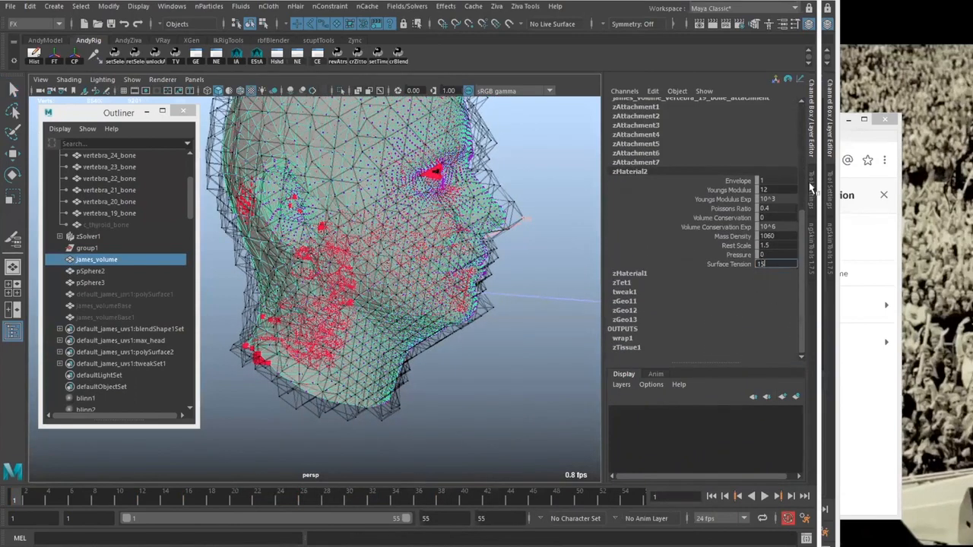
type("150")
key("Return")
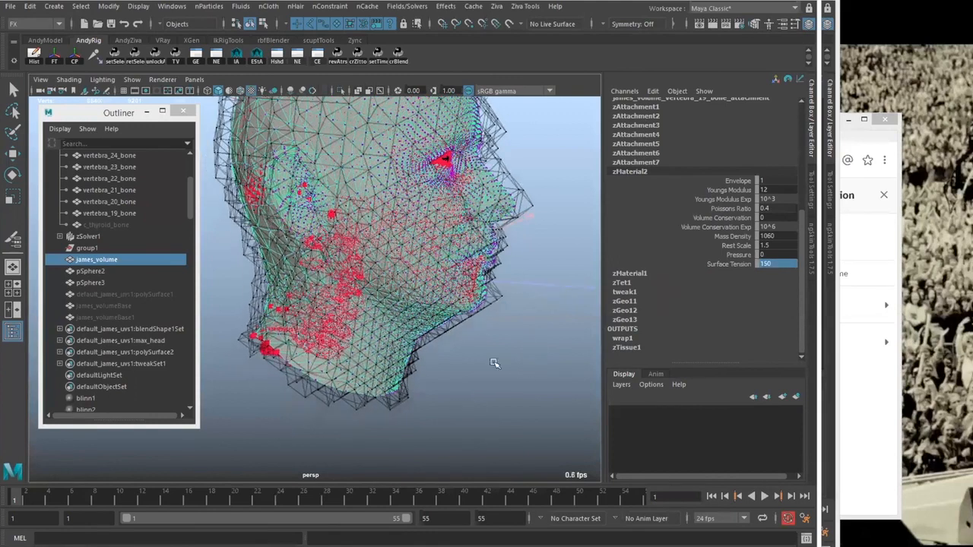
Deselect the head, launch Paint, and enlarge the blank canvas to fill most of the workspace
left_click(494, 362)
key("alt+space")
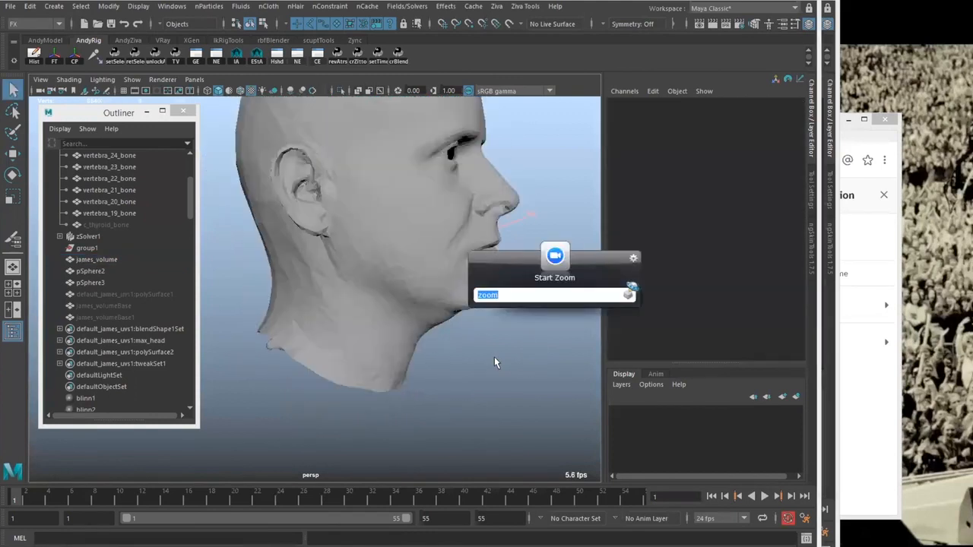
type("paint")
key("Return")
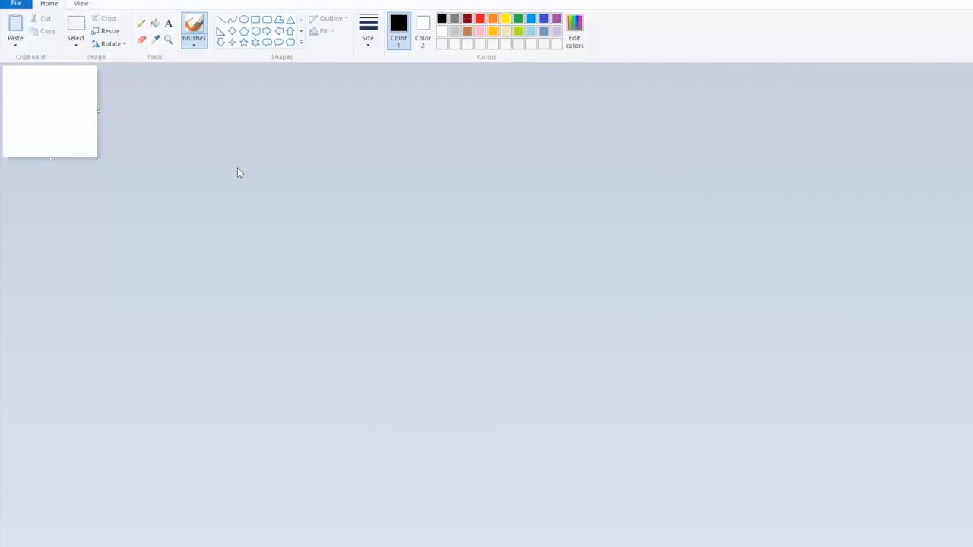
mouse_move(98, 158)
left_mouse_down()
mouse_move(633, 408)
mouse_move(826, 526)
left_mouse_up()
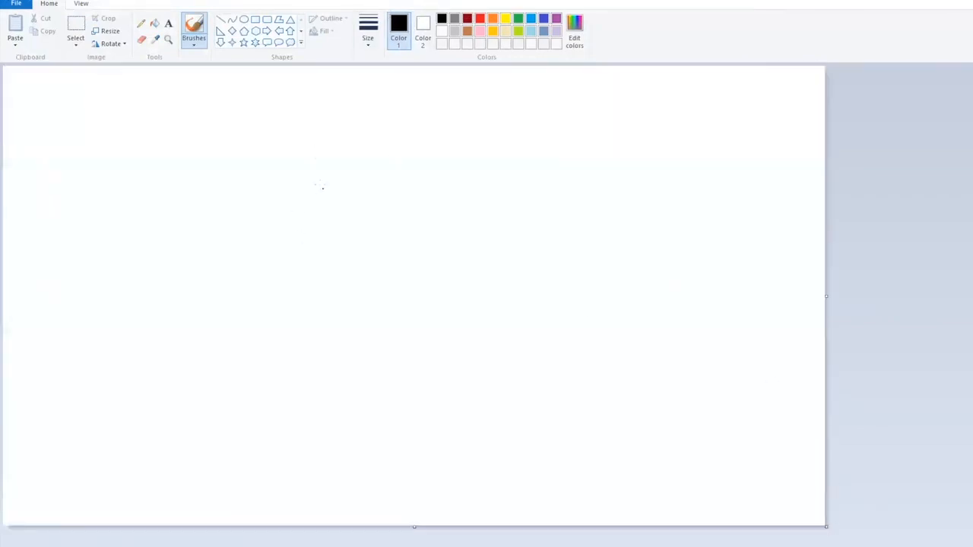
Sketch a cluster of four connected triangles in black to represent neighbouring mesh faces
mouse_move(324, 188)
left_mouse_down()
mouse_move(273, 246)
mouse_move(355, 316)
left_mouse_up()
mouse_move(326, 191)
left_mouse_down()
mouse_move(351, 313)
mouse_move(408, 224)
mouse_move(352, 313)
left_mouse_up()
left_click_drag(344, 182, 427, 156)
left_click_drag(428, 156, 398, 236)
left_click_drag(426, 298, 405, 224)
Draw red normal lines out of the upper and left triangles and label each one N
left_click(480, 19)
left_click_drag(390, 186, 343, 114)
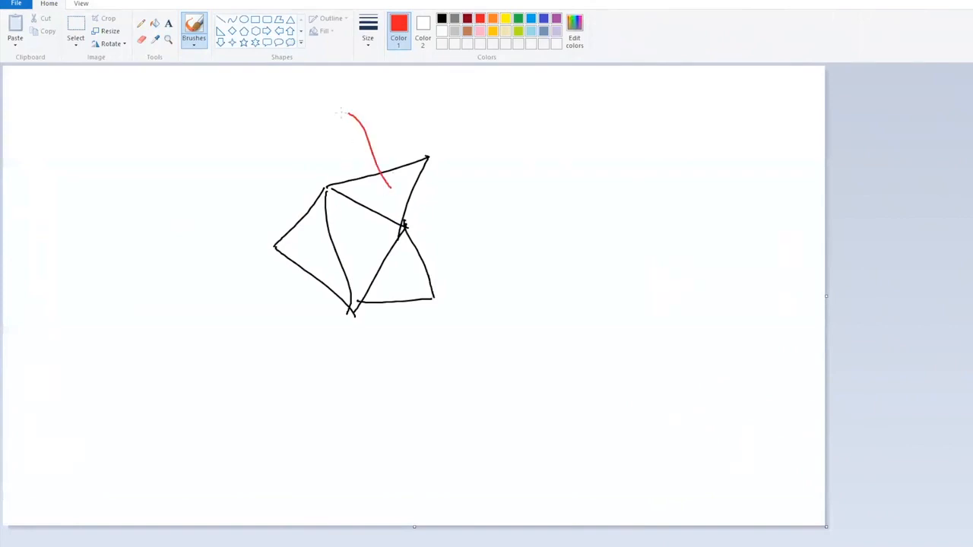
mouse_move(308, 238)
left_mouse_down()
mouse_move(256, 180)
mouse_move(266, 180)
left_mouse_up()
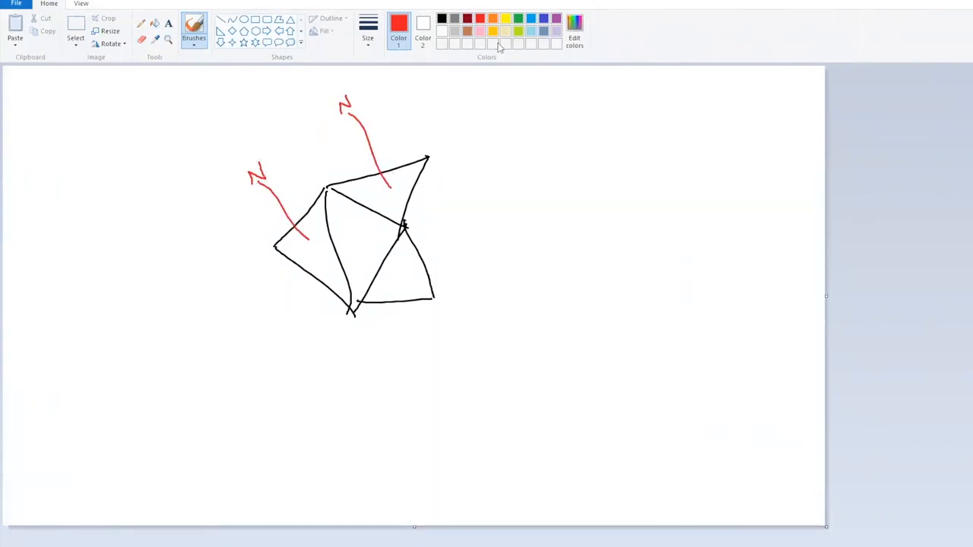
Draw a green double-ended arrow with right-angle marks across the upper triangle's normal, and undo the last stroke
left_click(519, 20)
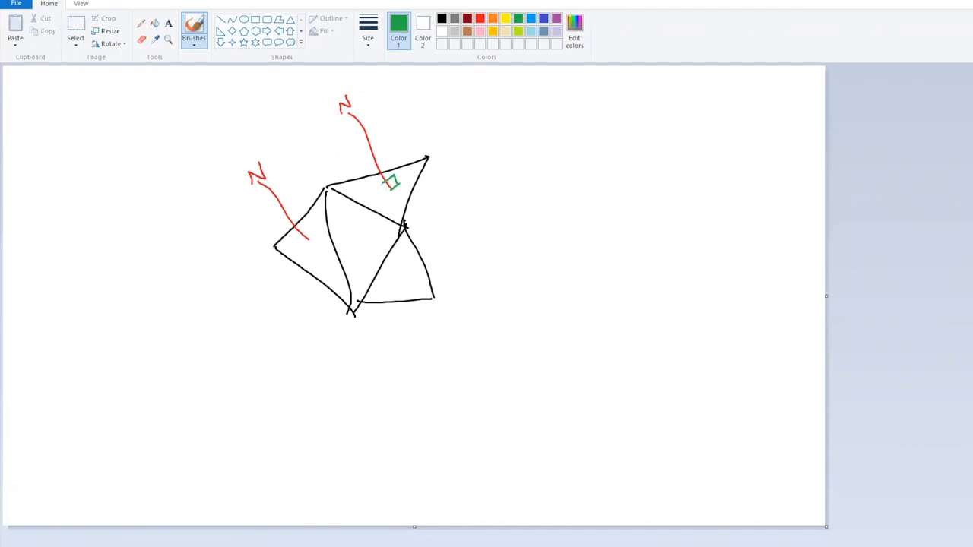
left_click_drag(392, 187, 455, 153)
left_click_drag(387, 194, 361, 211)
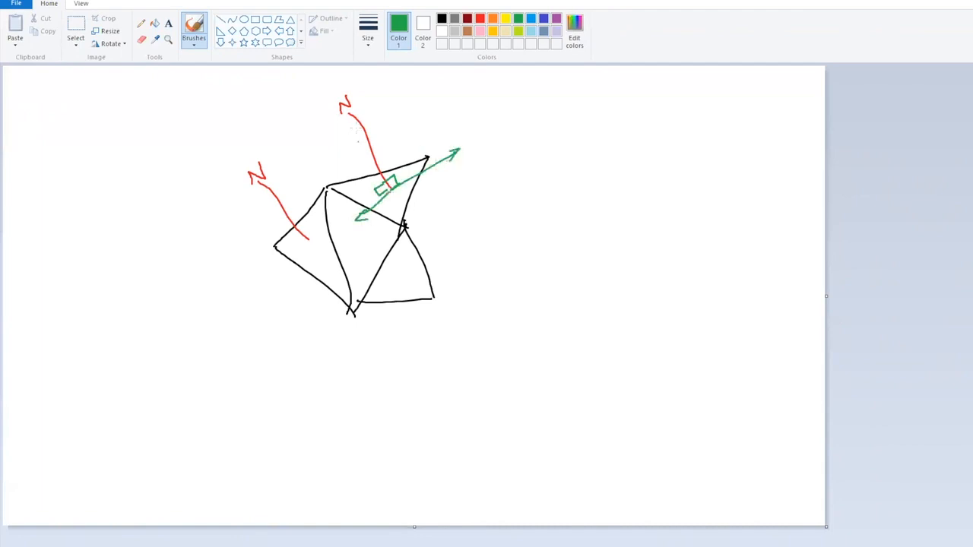
left_click_drag(363, 111, 399, 163)
key("ctrl+z")
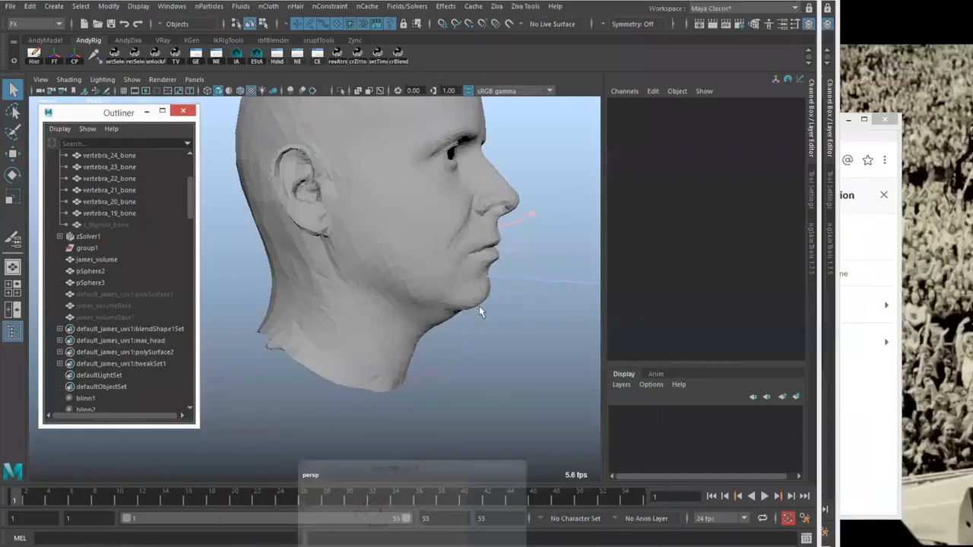
Switch back to Maya and review the zMaterial2 attributes of james_volume
left_click(436, 351)
right_click_drag(430, 350, 596, 253, "alt")
left_click_drag(799, 248, 783, 315)
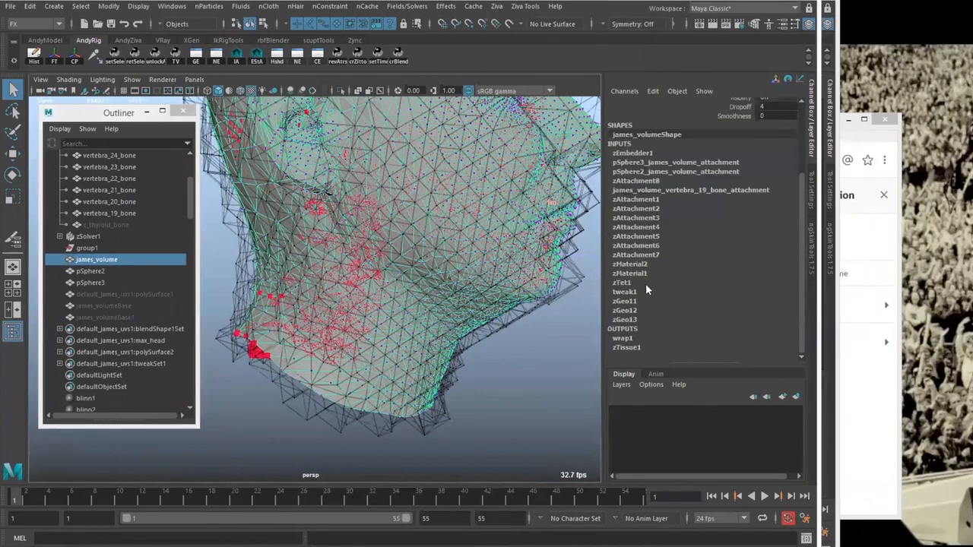
left_click(646, 263)
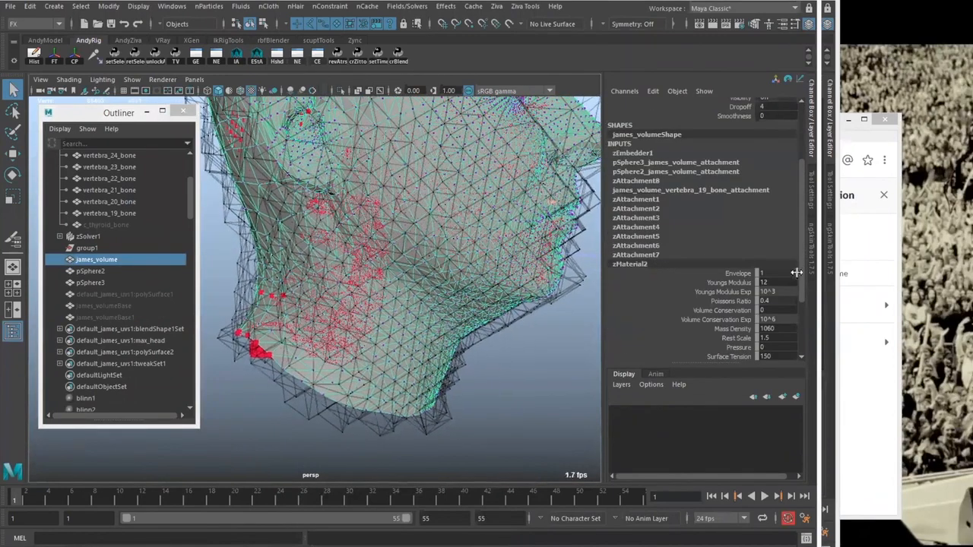
left_click(796, 272)
left_click_drag(801, 284, 792, 335)
left_click_drag(427, 382, 438, 386, "alt")
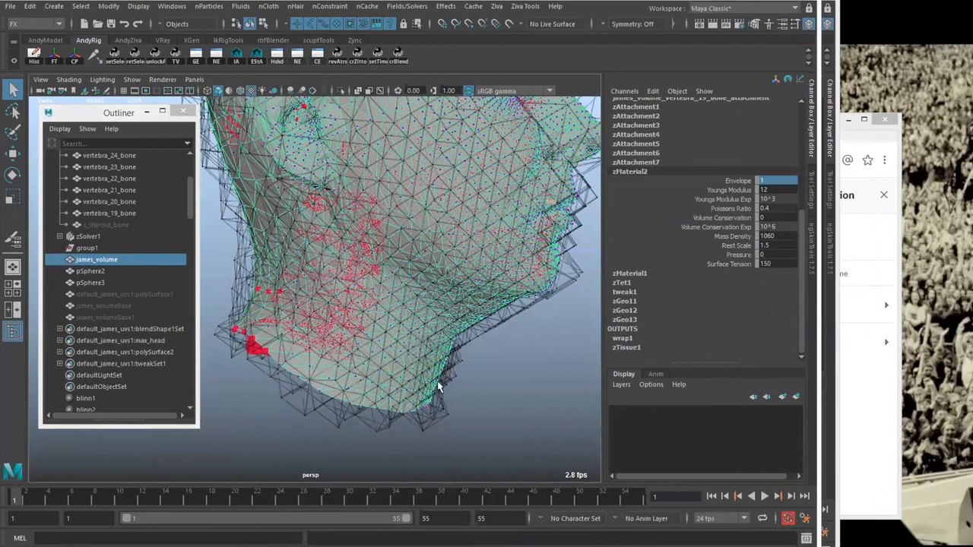
left_click(438, 386)
Clear the Ziva cache, play the simulation again, and select james_volume to watch its deformation
left_click(497, 7)
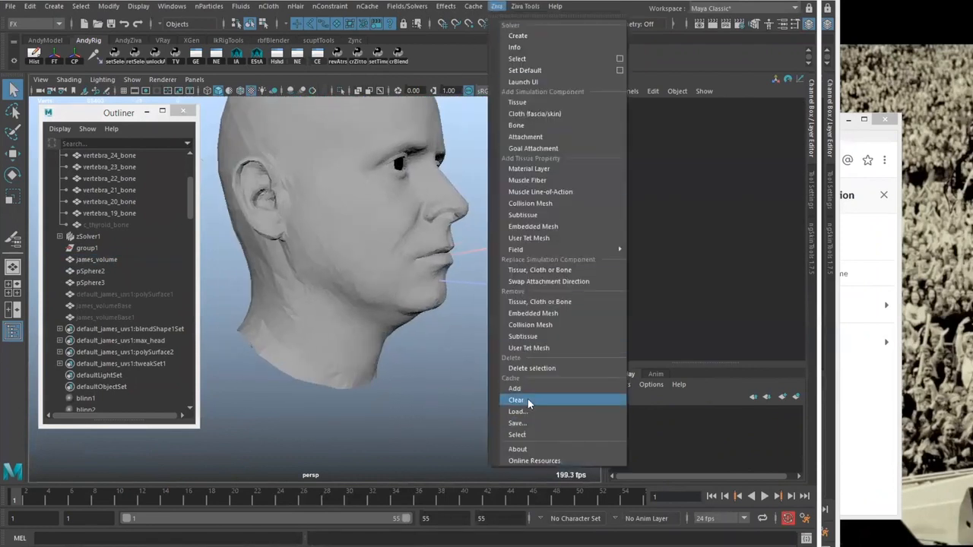
left_click(530, 402)
left_click(764, 495)
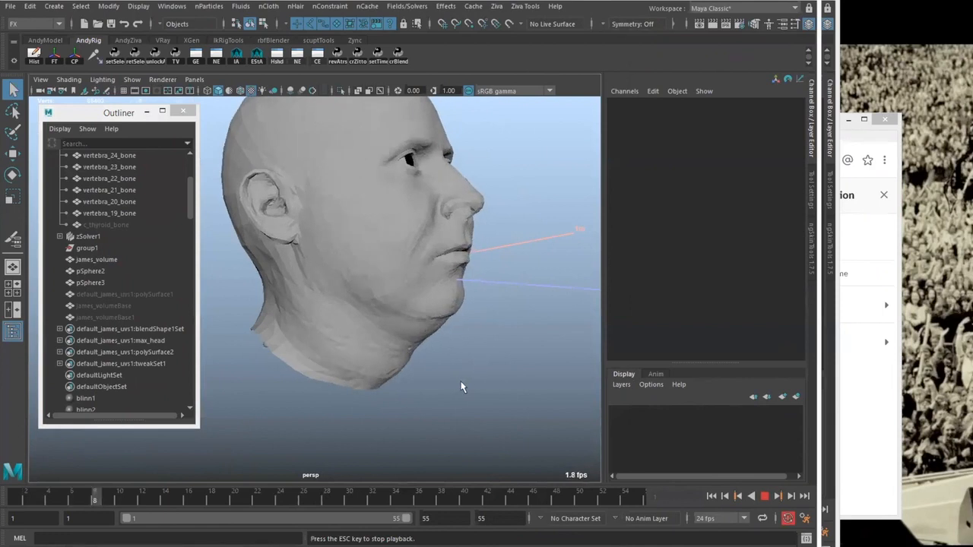
left_click(432, 330)
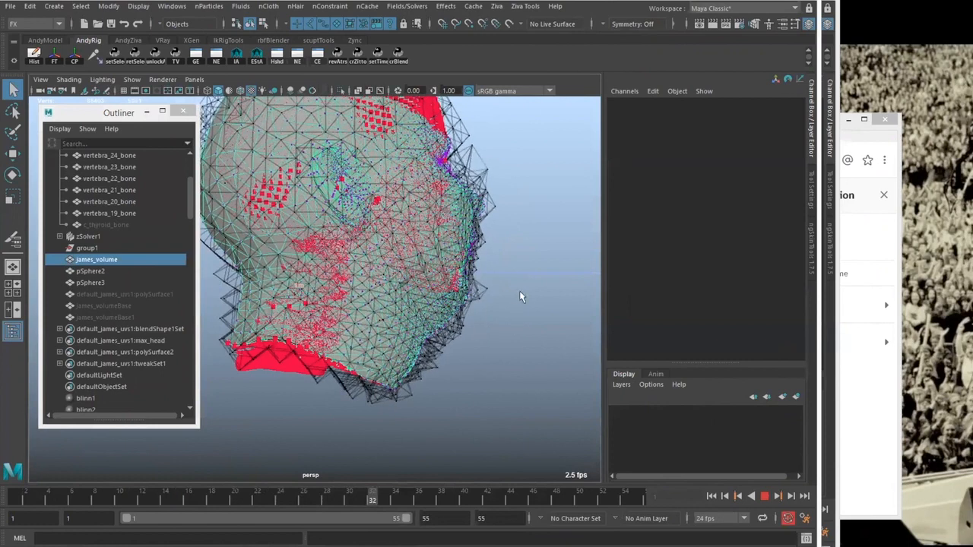
Deselect james_volume and inspect the deformed head's face and neck from the front and from below
left_click(502, 358)
left_click_drag(498, 358, 466, 368, "alt")
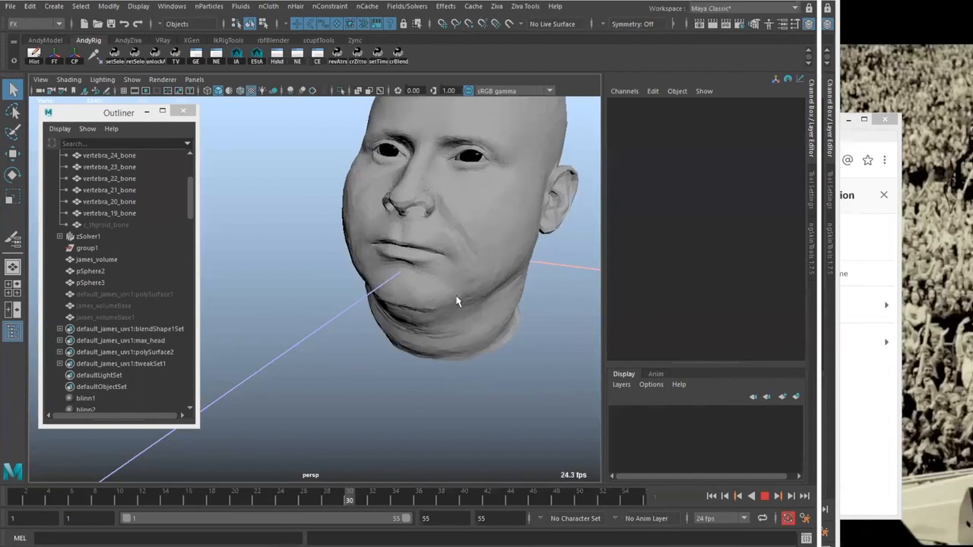
left_click_drag(382, 368, 379, 241, "alt")
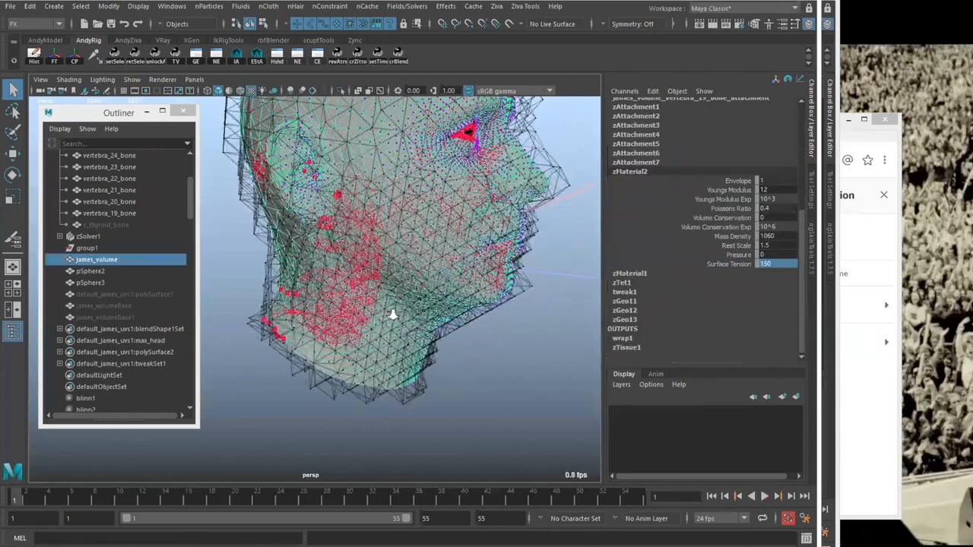
Set the Surface Tension of james_volume's zMaterial2 to 50
left_click_drag(392, 312, 484, 331, "alt")
middle_click_drag(458, 301, 493, 288, "alt")
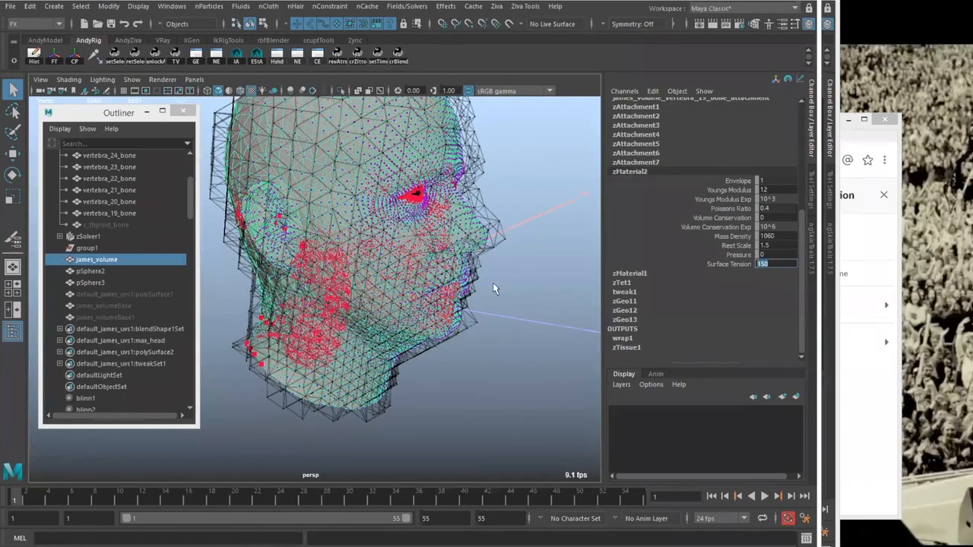
left_click_drag(775, 264, 744, 267)
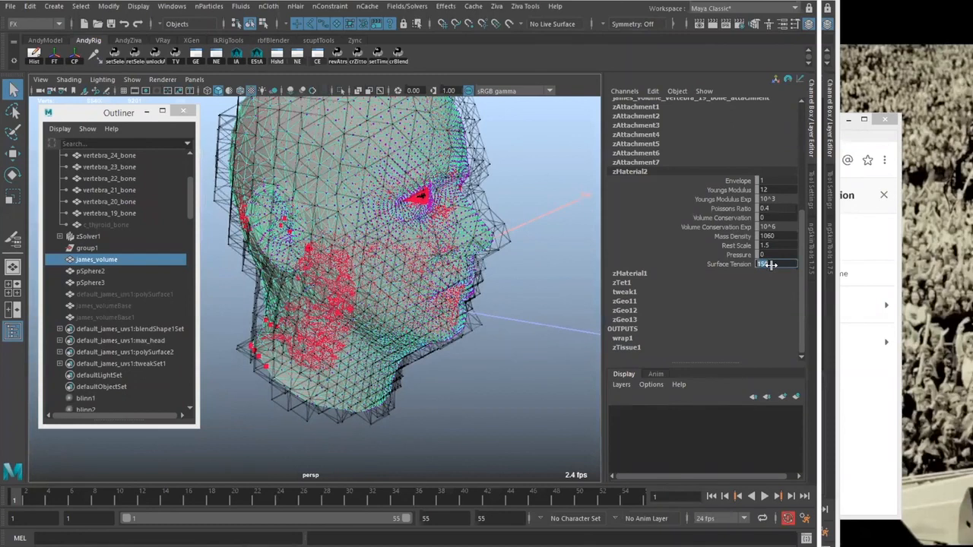
key("Return")
left_click_drag(420, 253, 457, 210, "alt")
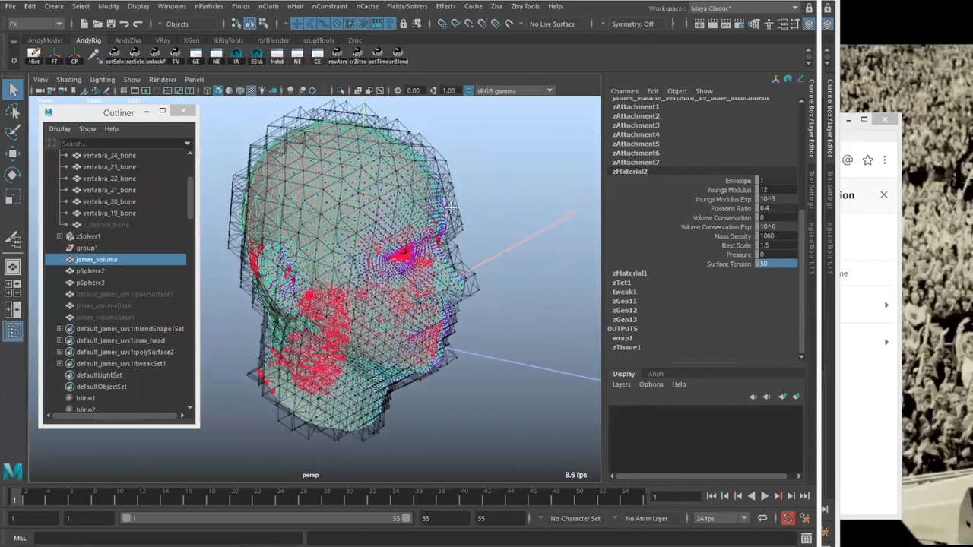
Clear the Ziva cache, replay the simulation to frame 36, and inspect the deformed head from several angles
left_click(496, 6)
left_click(537, 400)
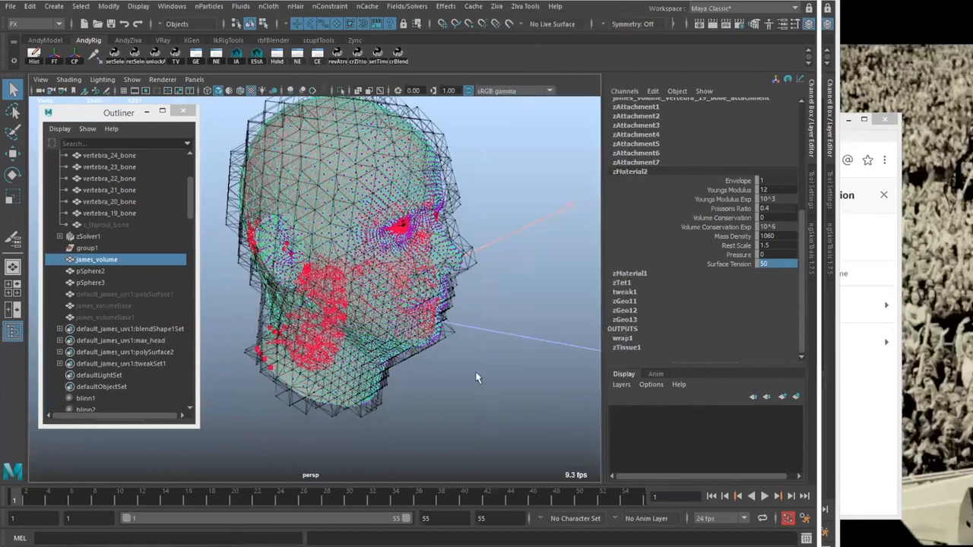
left_click(764, 496)
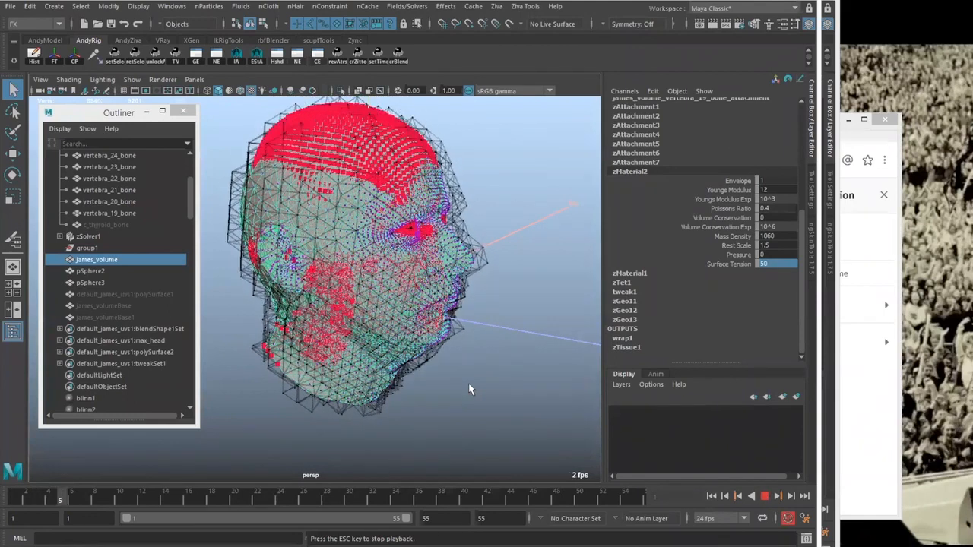
left_click(530, 237)
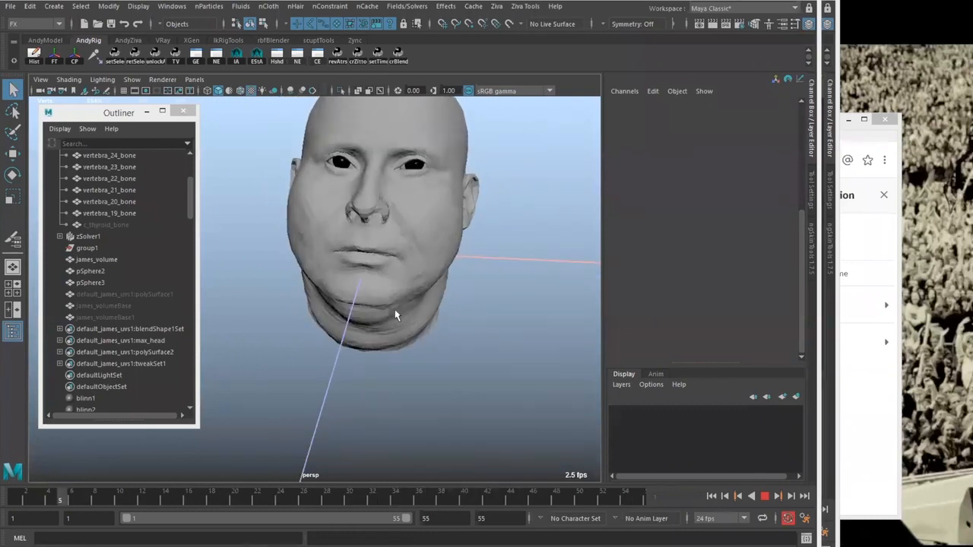
left_click_drag(395, 315, 515, 103, "alt")
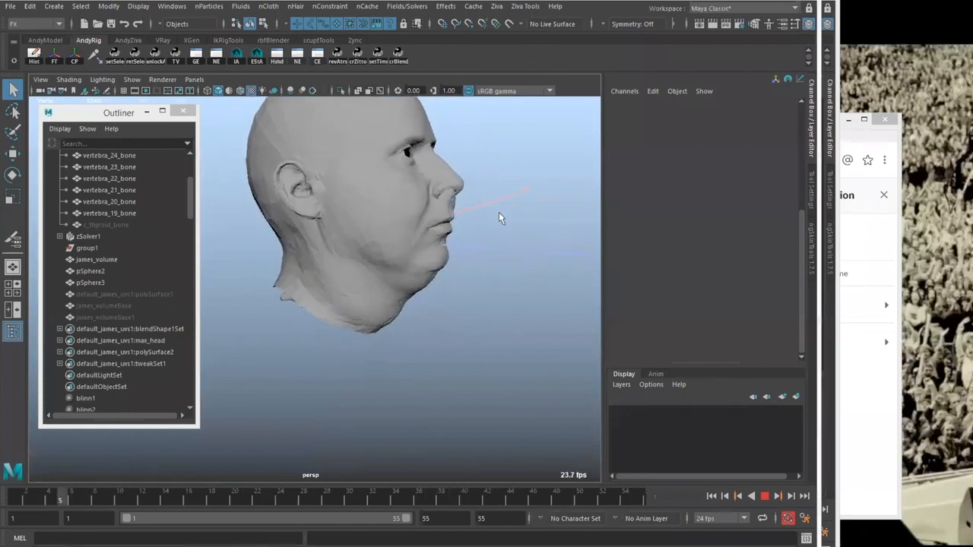
left_click(764, 498)
left_click_drag(390, 319, 428, 376, "alt")
left_click(383, 342)
left_click(391, 375)
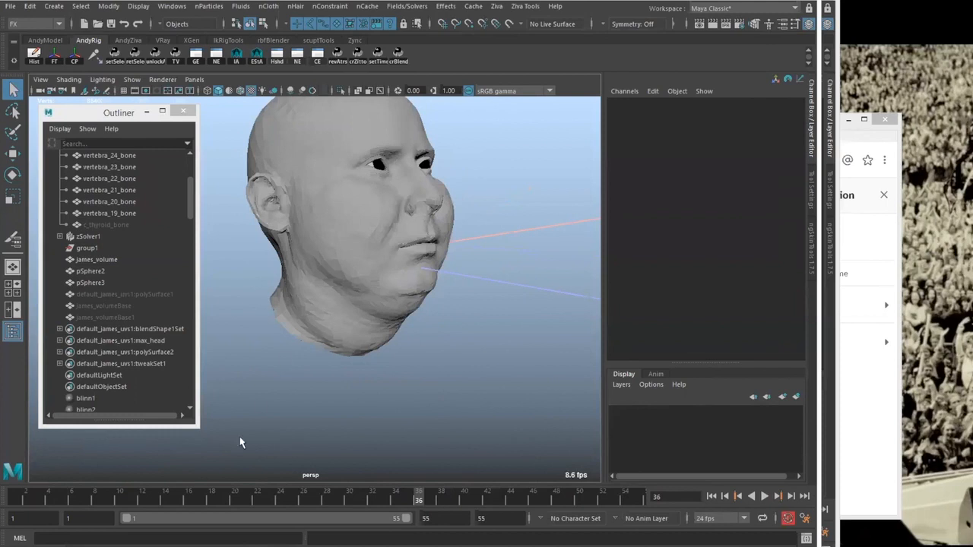
Switch to the Maya window with results.mb, widen its viewport, and return the animation to frame 1
left_click(456, 523)
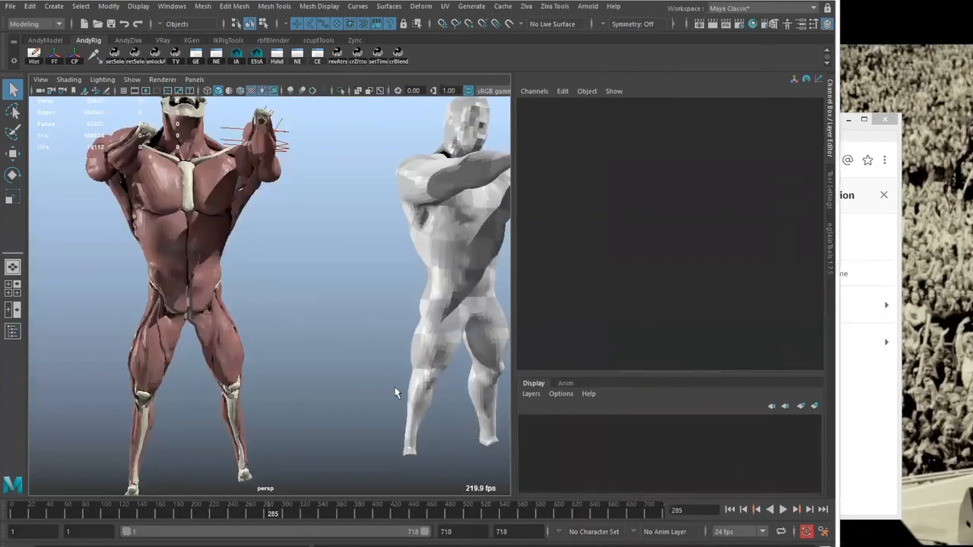
left_click_drag(514, 267, 672, 262)
scroll(341, 254, "up", 3)
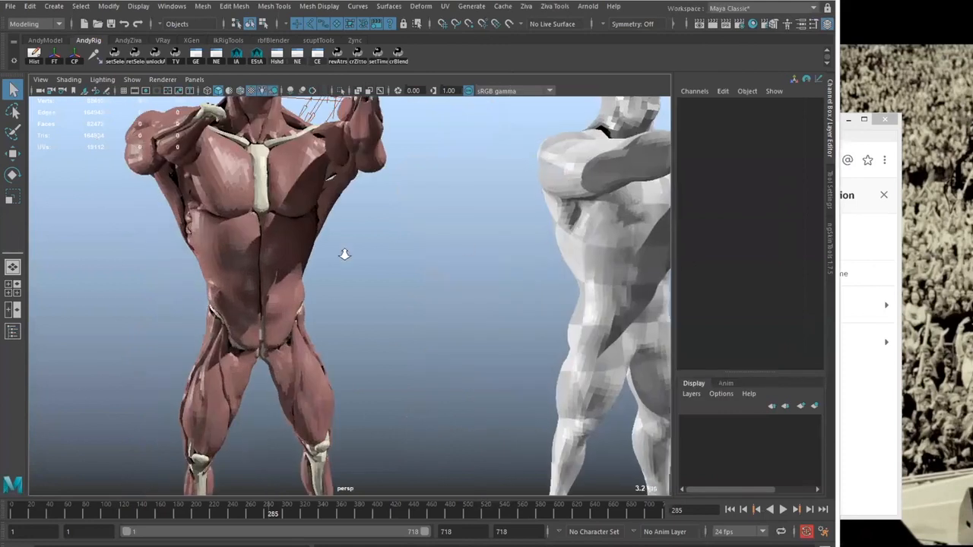
scroll(342, 278, "down", 5)
left_click(436, 293)
left_click_drag(227, 515, 4, 514)
key("alt+v")
key("Escape")
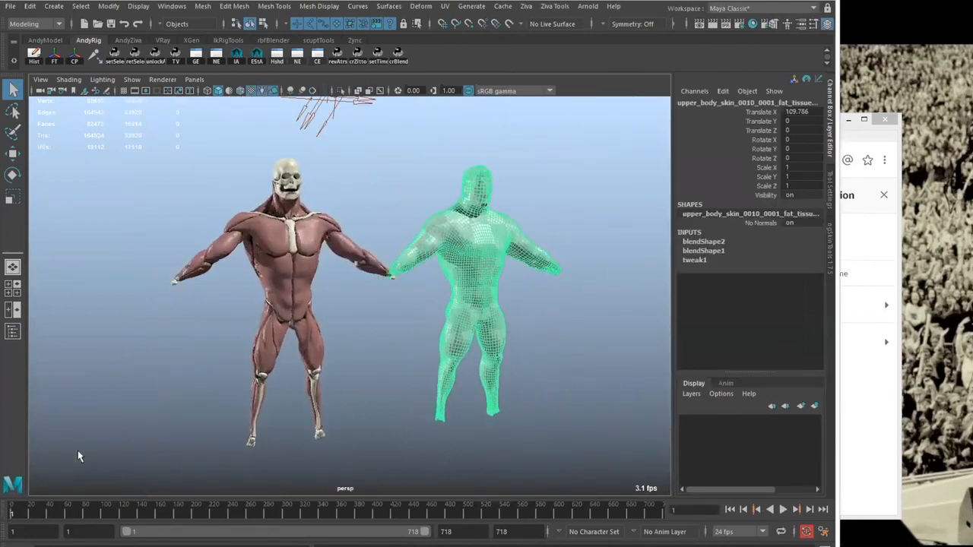
Select the upper body skin fat tissue mesh beside the muscle figure and examine it
left_click(386, 194)
left_click(466, 262)
scroll(461, 282, "up", 5)
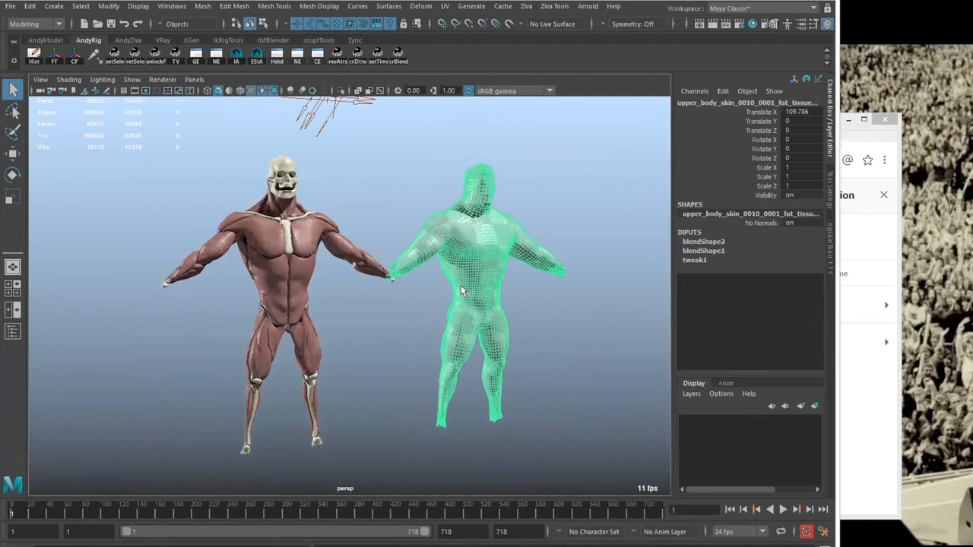
left_click_drag(446, 254, 429, 247, "alt")
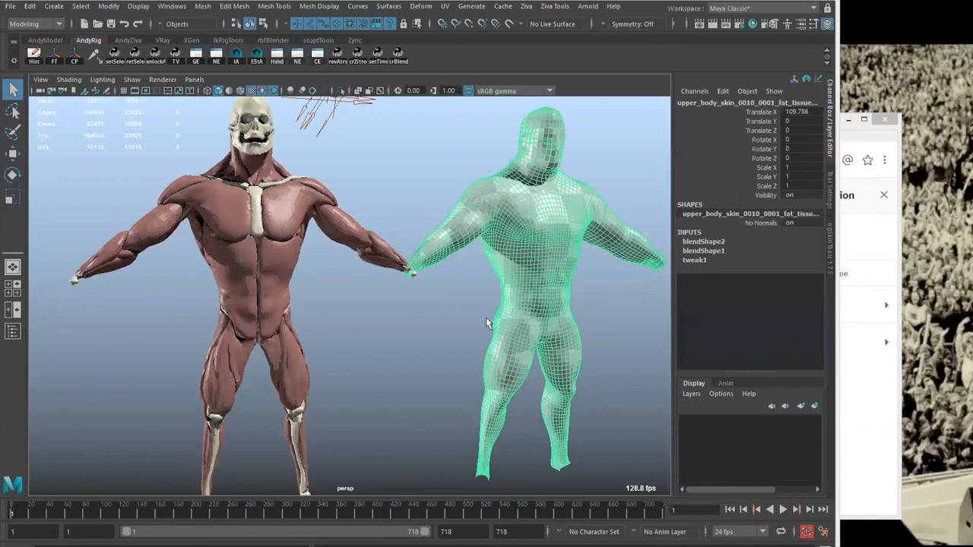
Scrub the animation to frame 285 to compare the muscles with the skin, and select the skin mesh
left_click(405, 344)
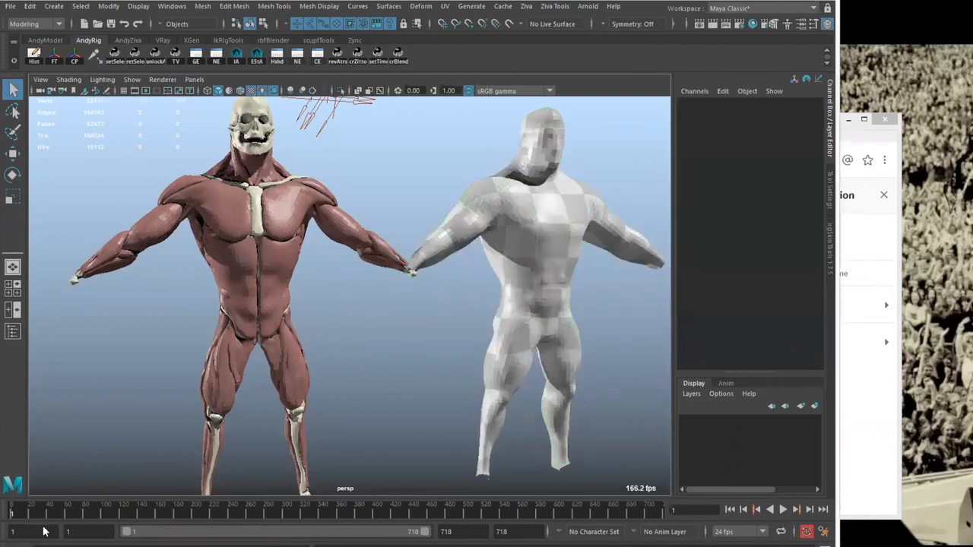
left_click_drag(28, 517, 187, 518)
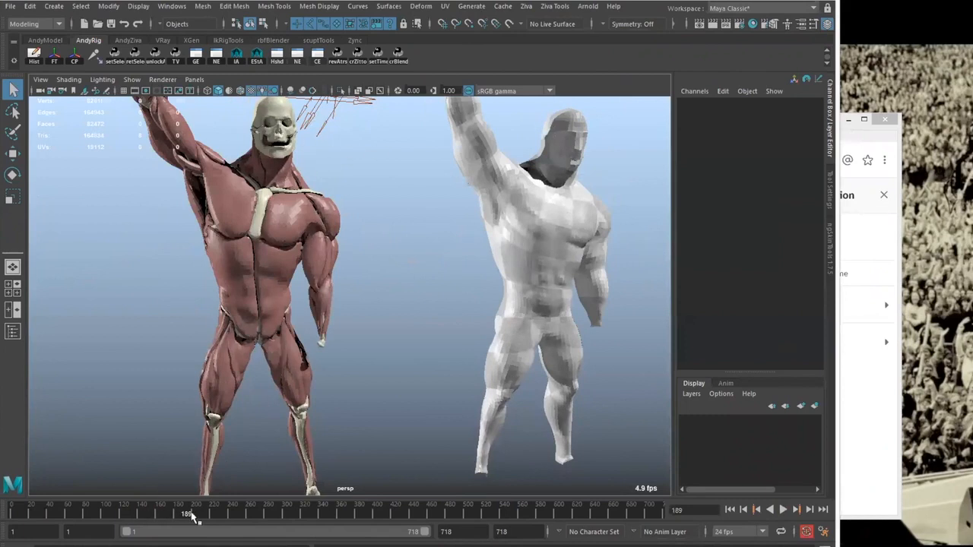
left_click_drag(198, 516, 272, 516)
left_click(485, 332)
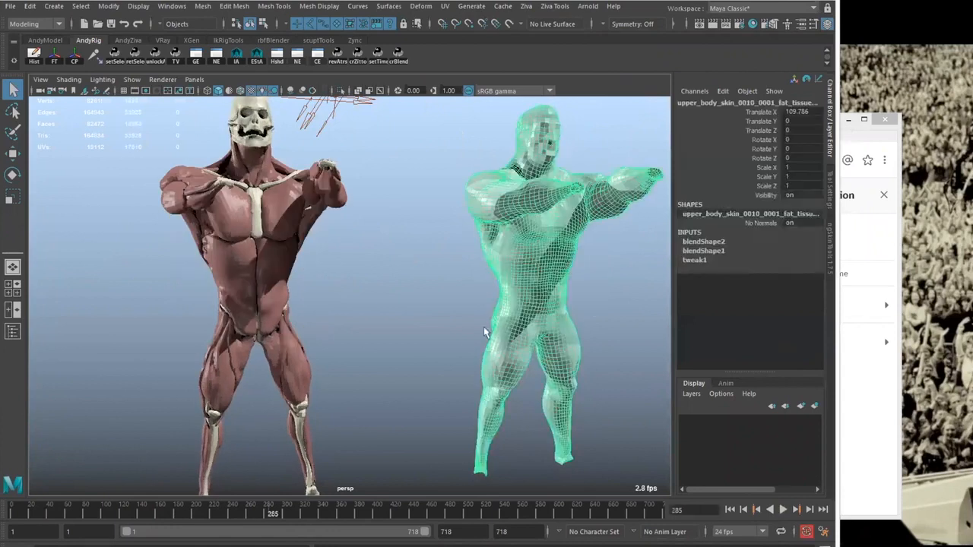
Return the animation to frame 1 and reselect the skin mesh
left_click(432, 323)
left_click_drag(457, 283, 423, 319, "alt")
left_click_drag(272, 517, 4, 523)
left_click_drag(316, 369, 440, 316, "alt")
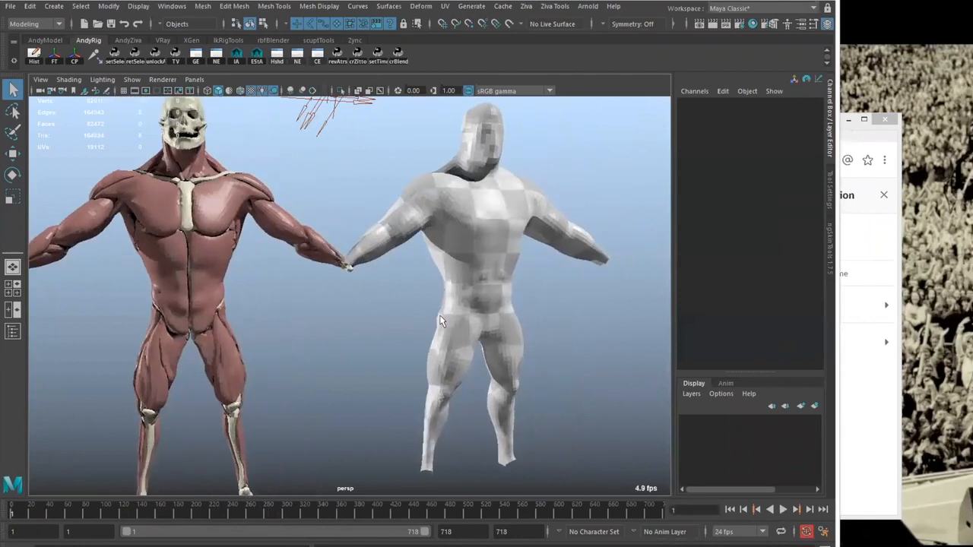
left_click(440, 321)
left_click_drag(402, 347, 318, 378, "alt")
Switch to the head scene, select james_volume, and go back to the results.mb window
mouse_move(219, 546)
left_click(204, 524)
left_click(344, 285)
key("alt+Tab")
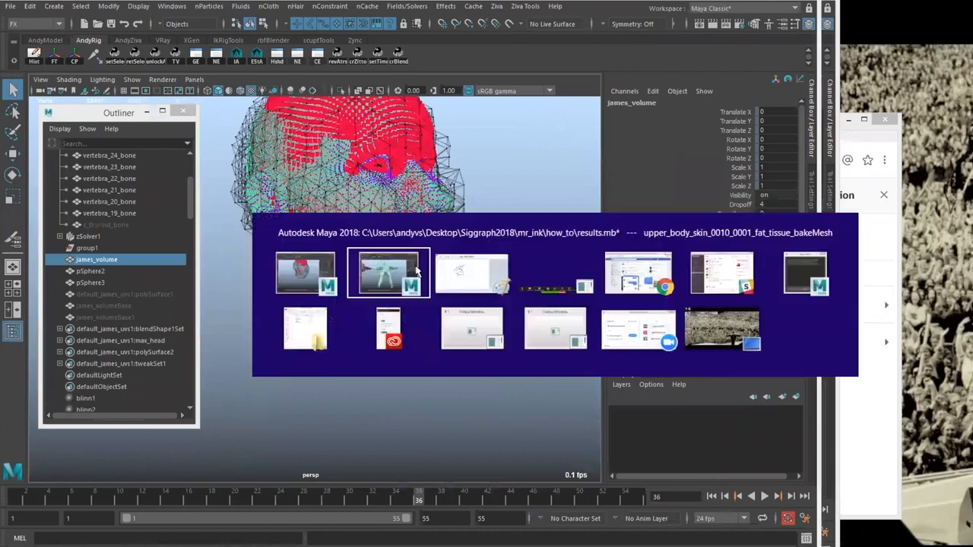
Examine the open ankle ends of the skin mesh from below
left_click_drag(389, 257, 321, 302, "alt")
right_click_drag(320, 303, 283, 281, "alt")
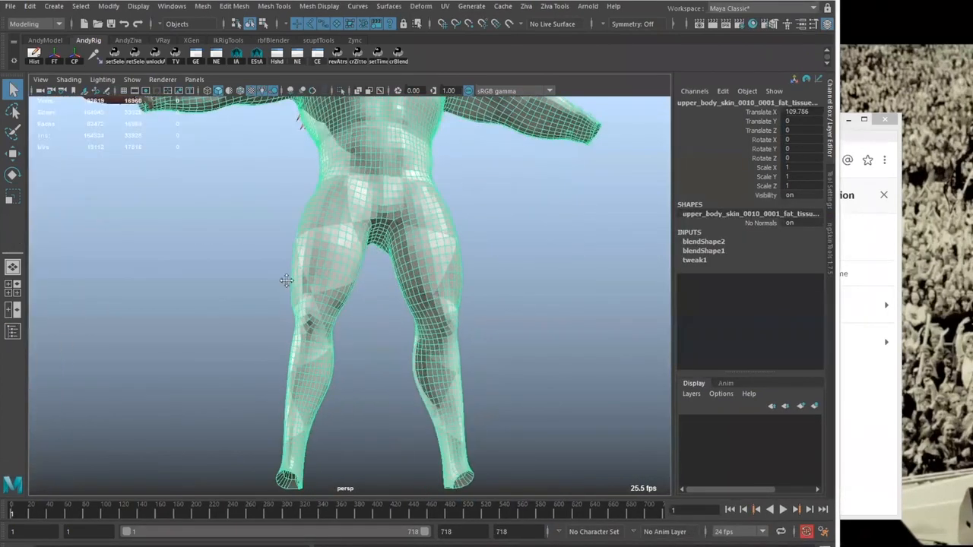
middle_click_drag(275, 456, 267, 332, "alt")
left_click_drag(266, 332, 340, 308, "alt")
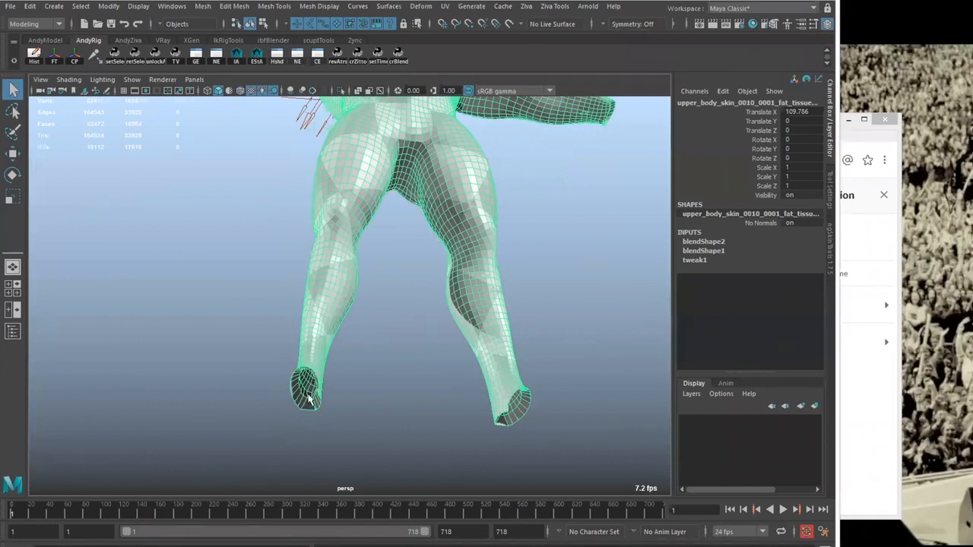
left_click_drag(324, 374, 334, 301, "alt")
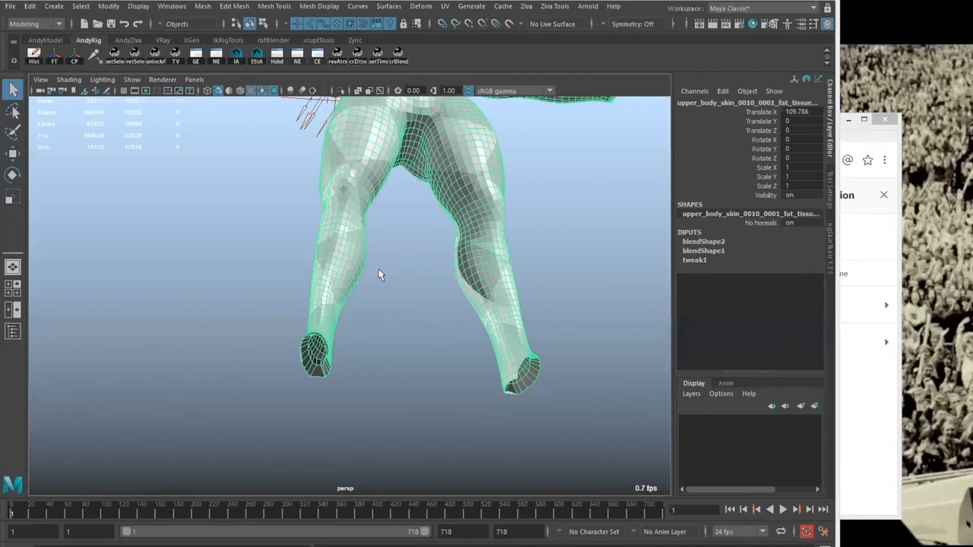
Play and scrub the animation through about frame 124 to watch the skin mesh deform on the whole figure
left_click_drag(337, 305, 306, 384, "alt")
right_click_drag(263, 288, 13, 514, "alt")
key("alt+v")
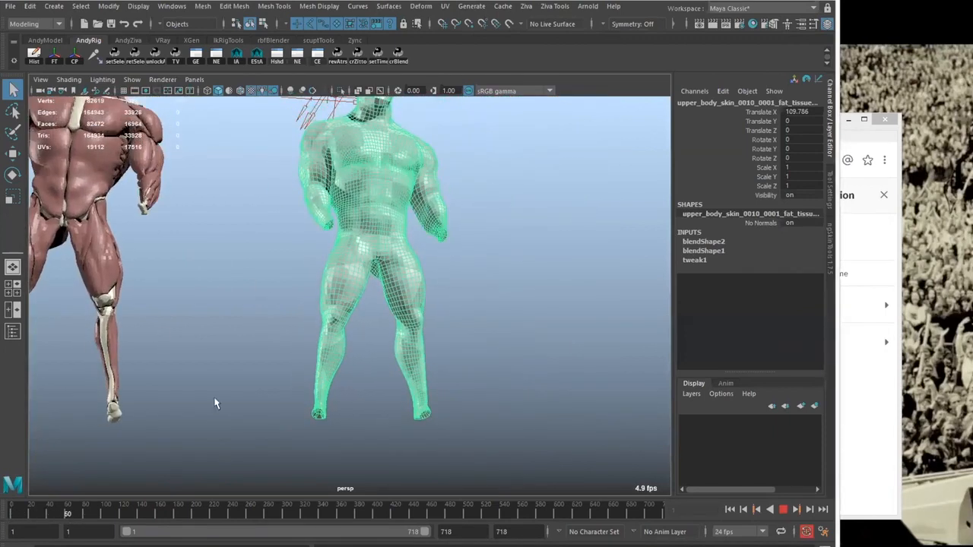
middle_click_drag(340, 301, 348, 331, "alt")
right_click_drag(297, 338, 351, 284, "alt")
key("alt+v")
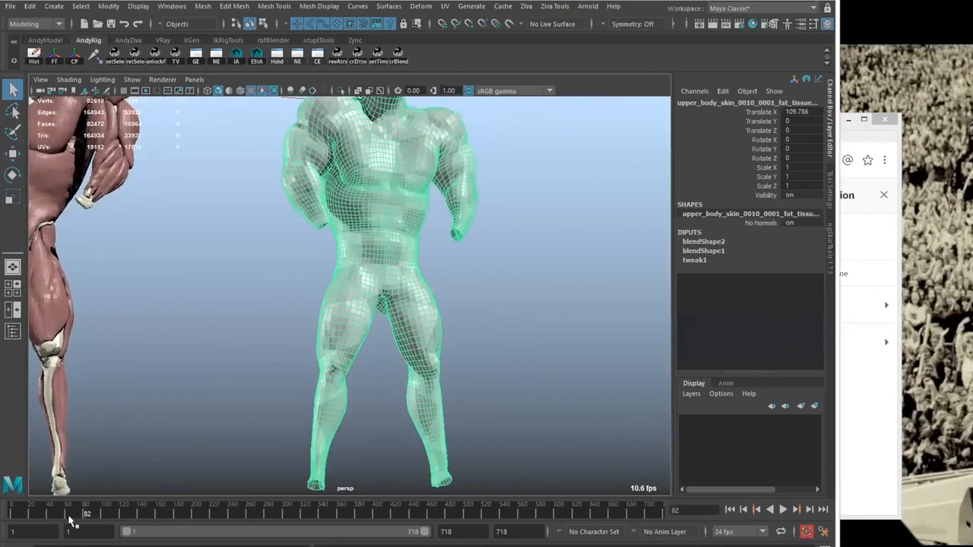
left_click_drag(19, 520, 89, 515)
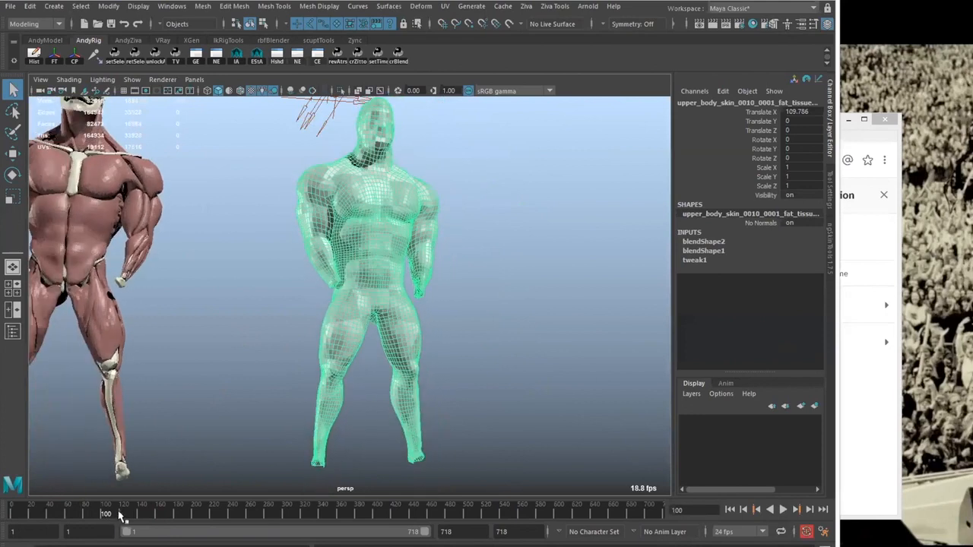
key("alt+v")
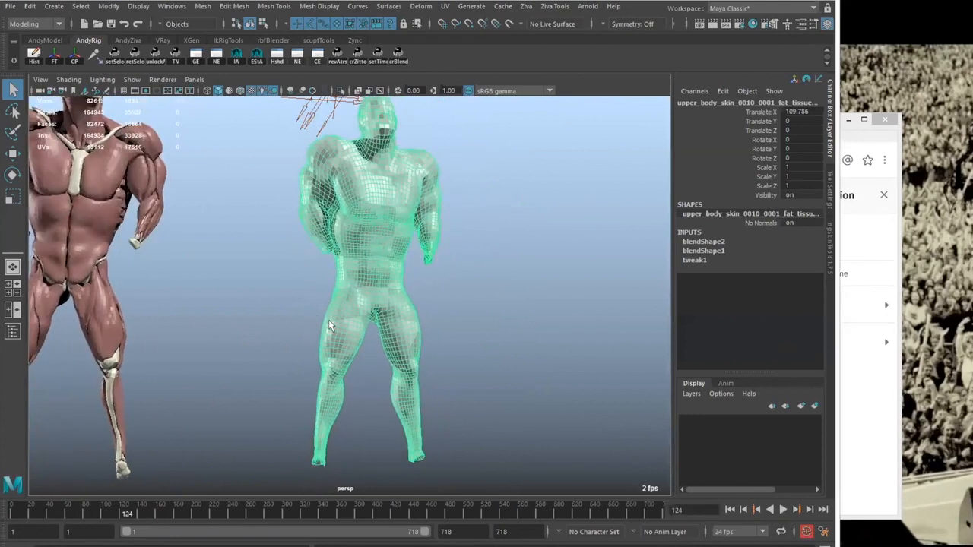
Deselect the skin mesh, scrub a little further through the animation, and return to frame 1
middle_click_drag(328, 319, 327, 304, "alt")
right_click_drag(326, 304, 224, 490, "alt")
left_click(250, 464)
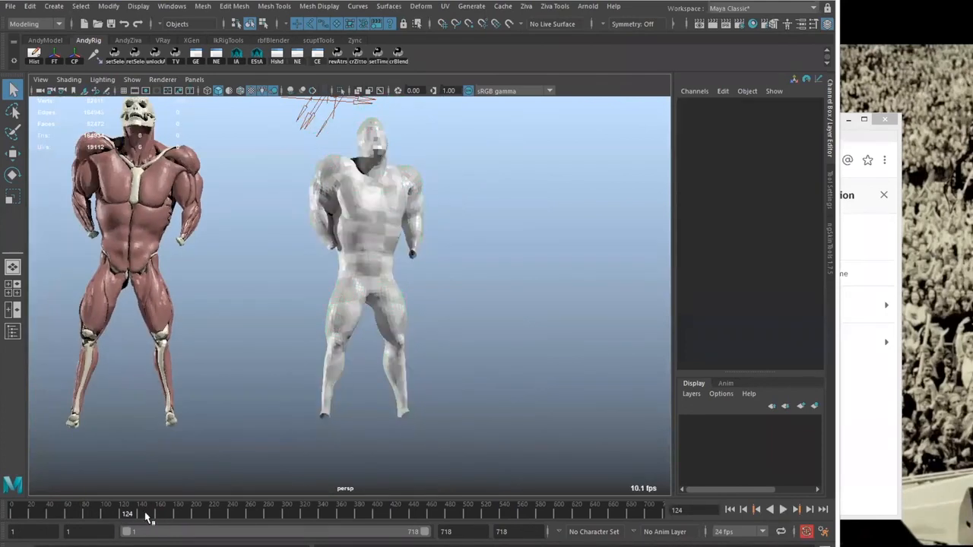
left_click_drag(145, 513, 158, 513)
key("alt+shift+v")
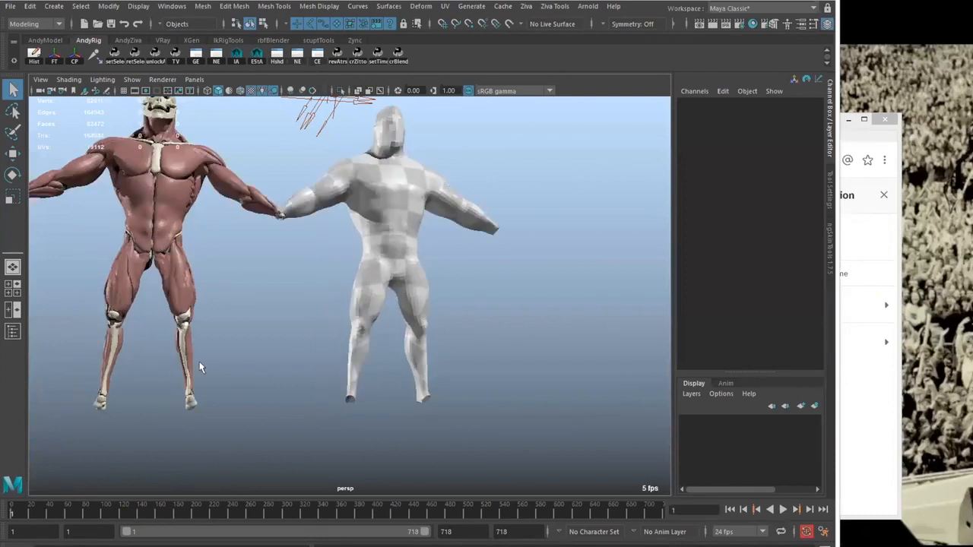
mouse_move(17, 514)
left_mouse_down()
mouse_move(65, 513)
mouse_move(13, 514)
left_mouse_up()
Open tissue.mb from the how_to folder without saving results.mb, and select the skeleton's right humerus bone
left_click(293, 545)
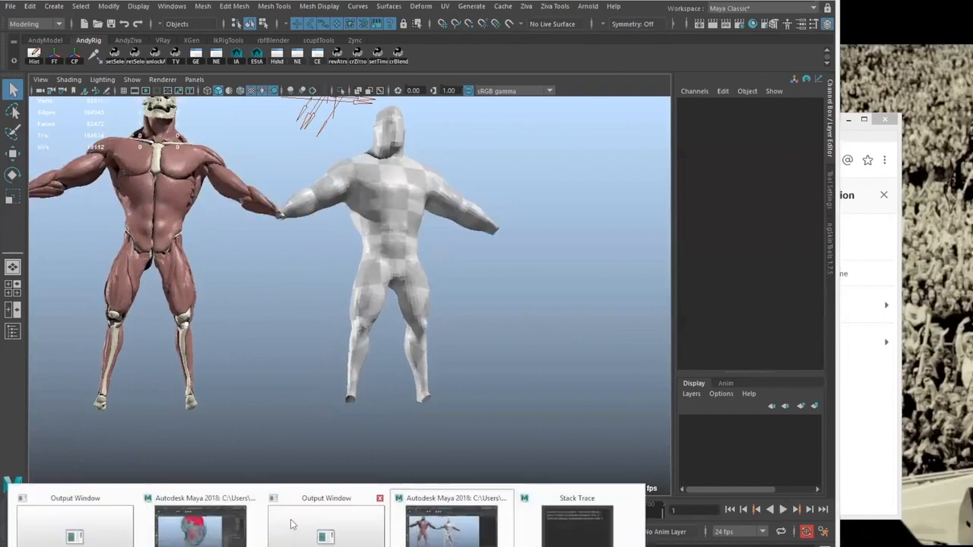
left_click(432, 531)
middle_click_drag(331, 427, 425, 432, "alt")
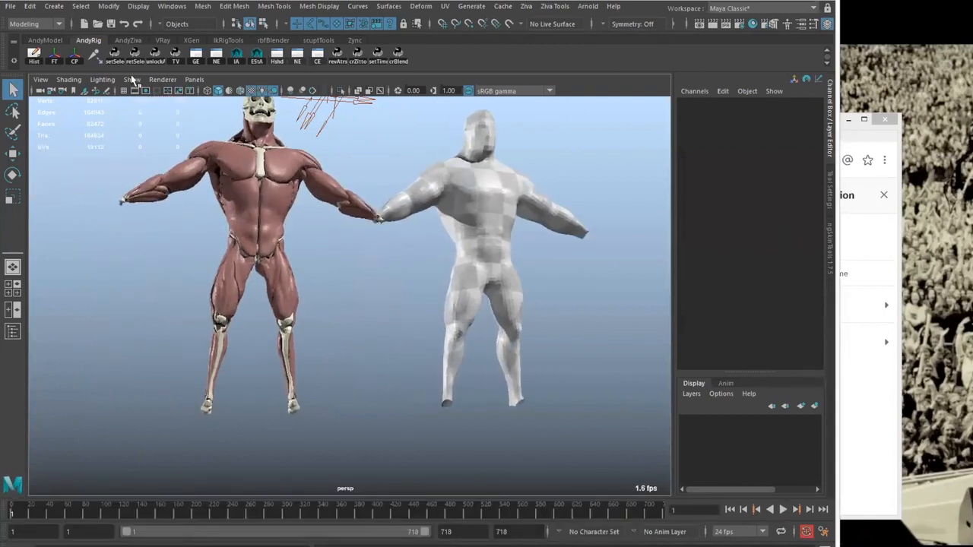
left_click(11, 6)
left_click(38, 35)
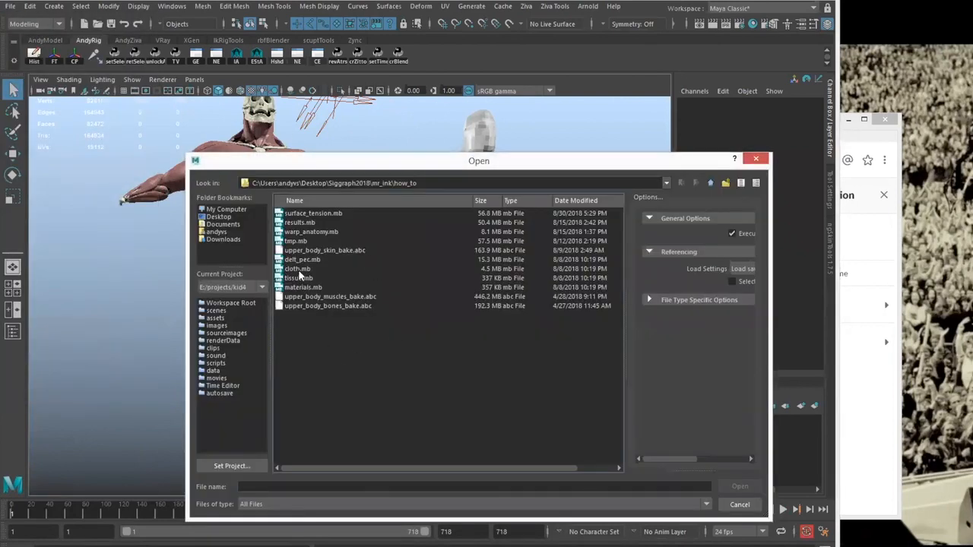
left_click(300, 279)
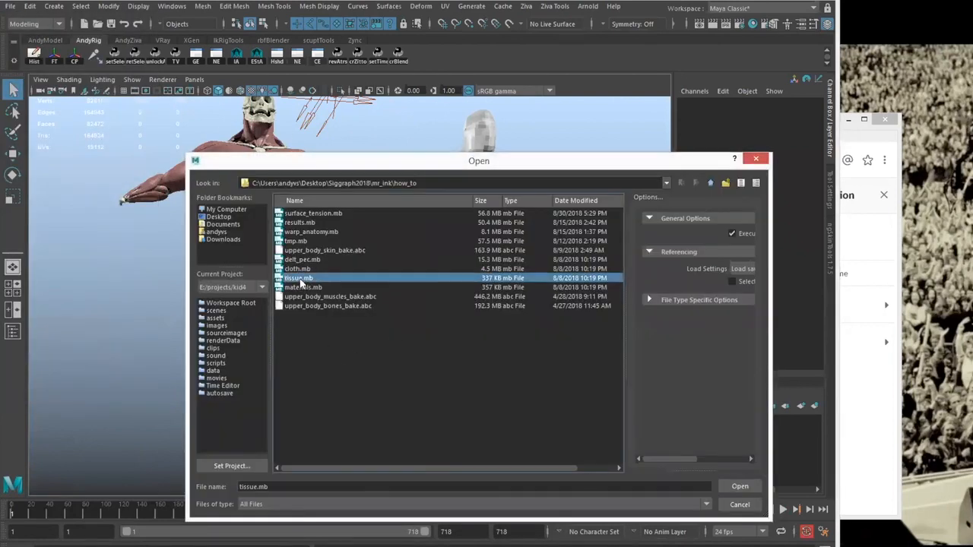
key("Return")
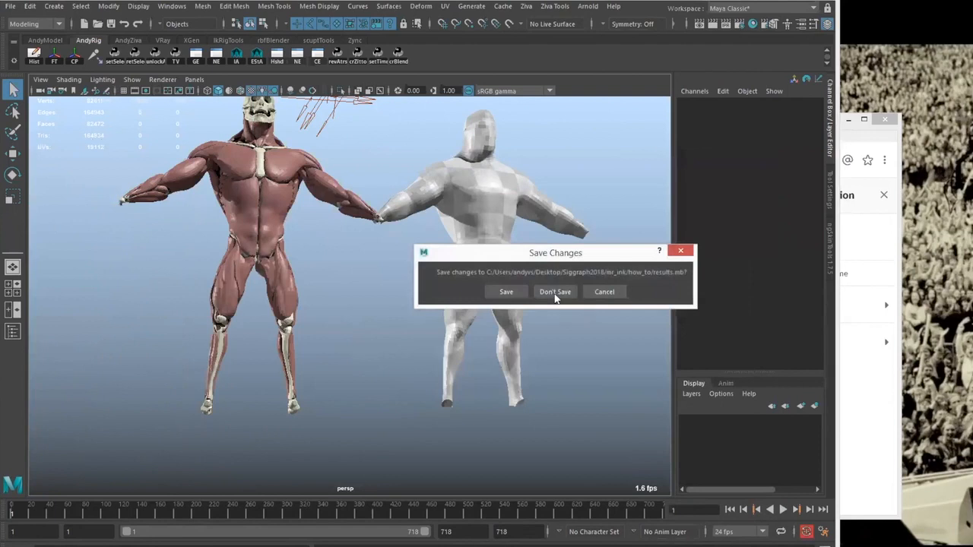
left_click(556, 292)
left_click(408, 304)
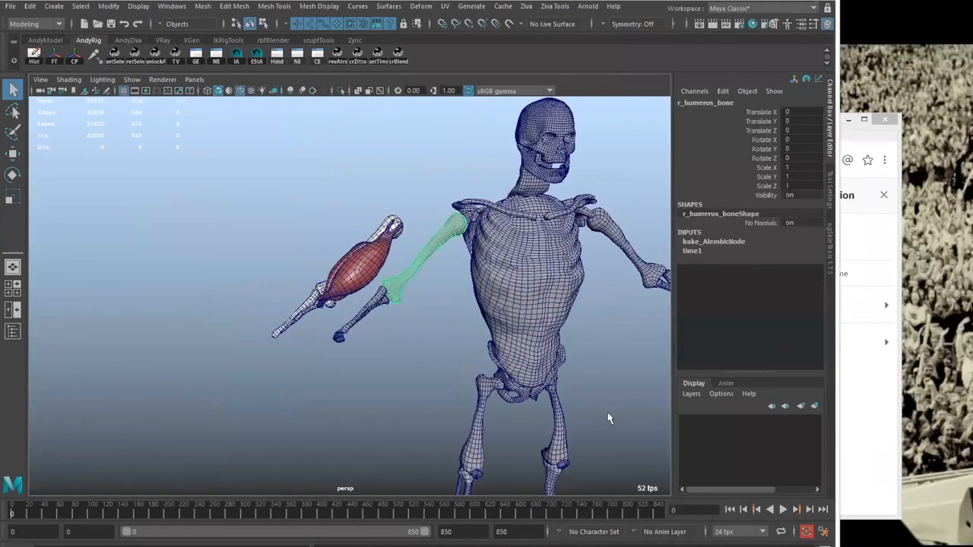
Set the animation's end frame to 50
double_click(496, 531)
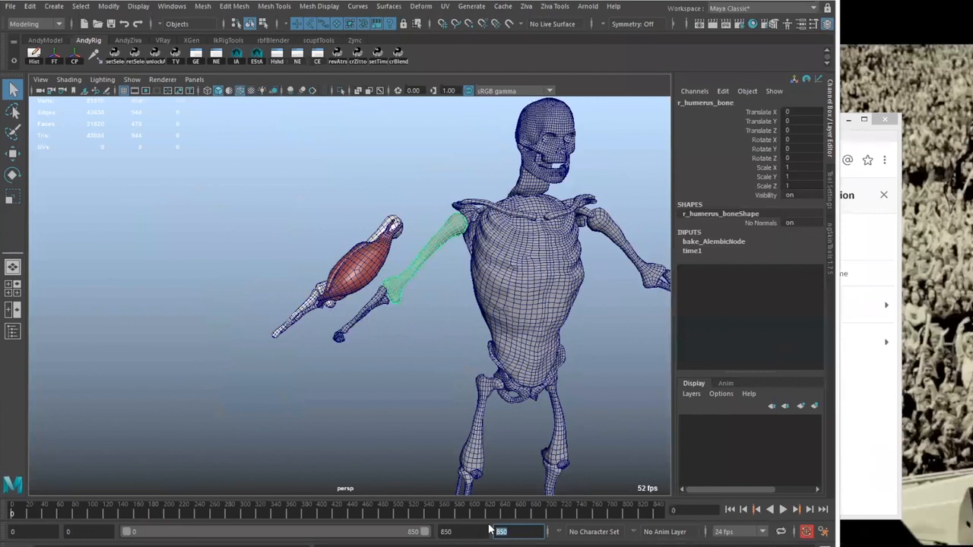
type("50")
key("Return")
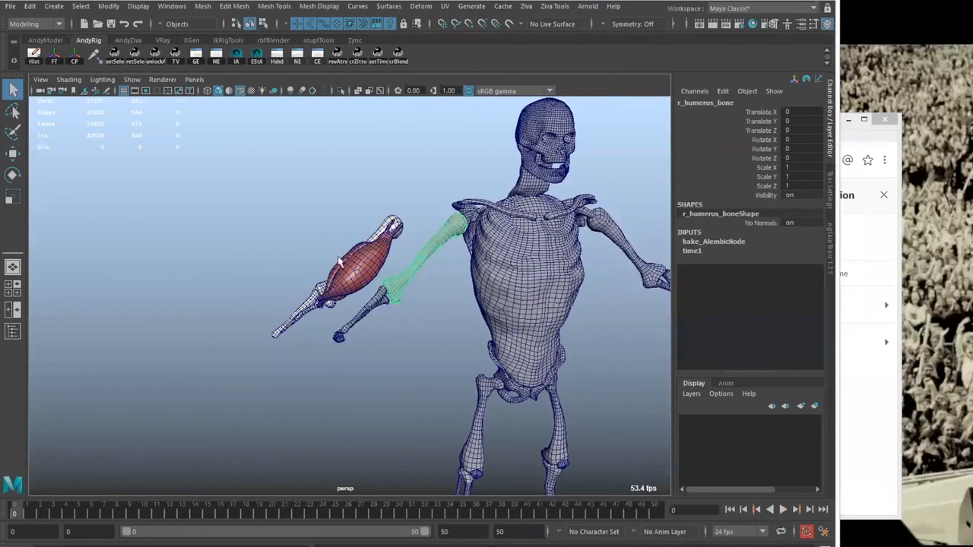
Play and scrub the shortened animation to watch the skeleton move beside the separate arm bones, ending at frame 0
scroll(375, 319, "up", 5)
left_click_drag(375, 318, 326, 319, "alt")
right_click_drag(334, 293, 67, 509, "alt")
key("alt+v")
middle_click_drag(478, 493, 417, 471, "alt")
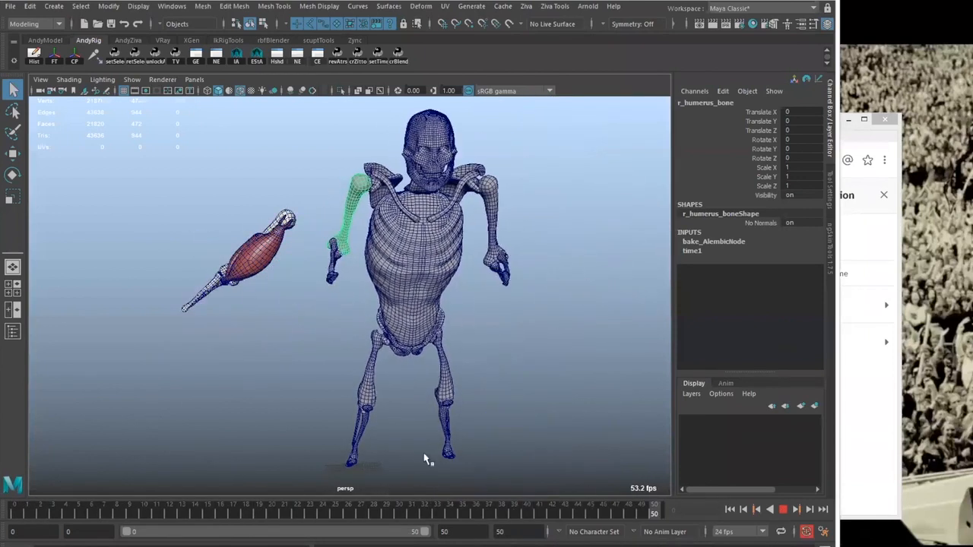
left_click_drag(356, 362, 422, 425, "alt")
left_click_drag(515, 506, 115, 504)
key("alt+v")
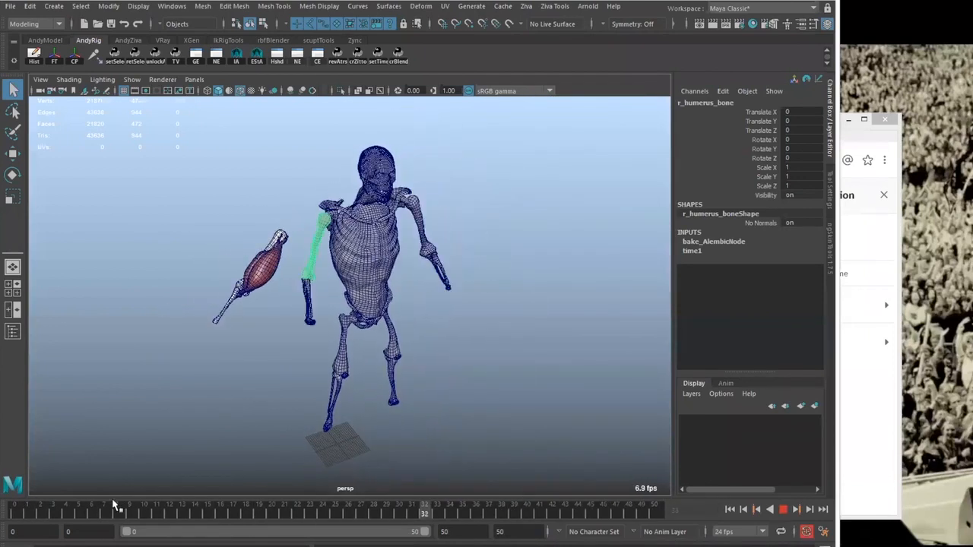
left_click_drag(583, 474, 6, 494)
Examine the skeleton and the separate arm from several angles, replay the animation and return to frame 0
middle_click_drag(363, 315, 369, 319, "alt")
right_click_drag(369, 319, 385, 275, "alt")
left_click_drag(384, 275, 308, 314, "alt")
middle_click_drag(309, 314, 320, 331, "alt")
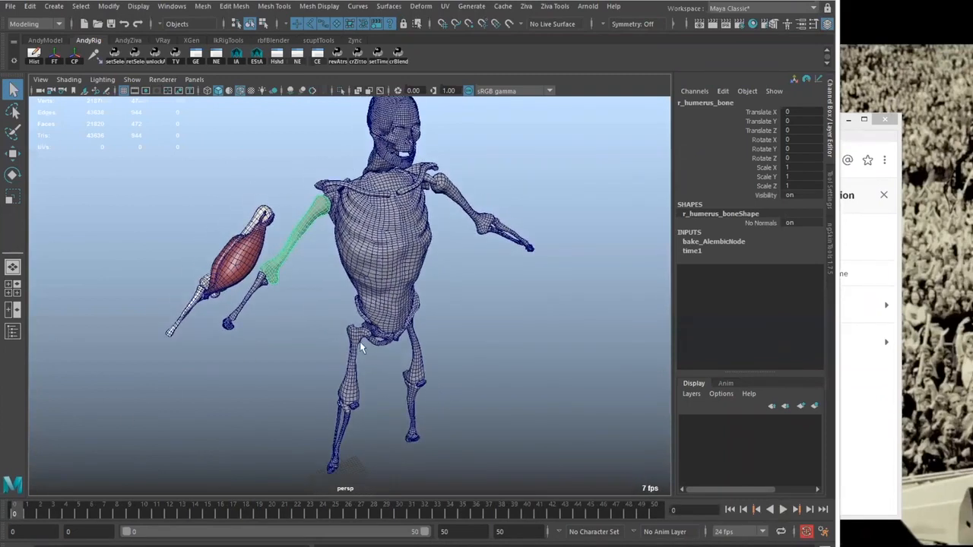
right_click_drag(364, 340, 357, 344, "alt")
left_click_drag(345, 351, 351, 333, "alt")
middle_click_drag(325, 313, 299, 327, "alt")
left_click_drag(299, 332, 293, 286, "alt")
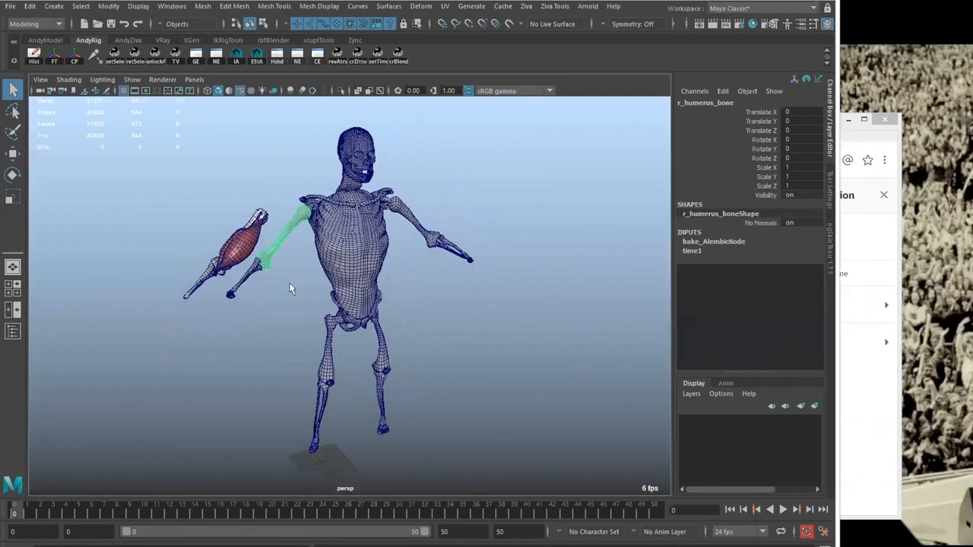
middle_click_drag(291, 314, 279, 281, "alt")
key("alt+v")
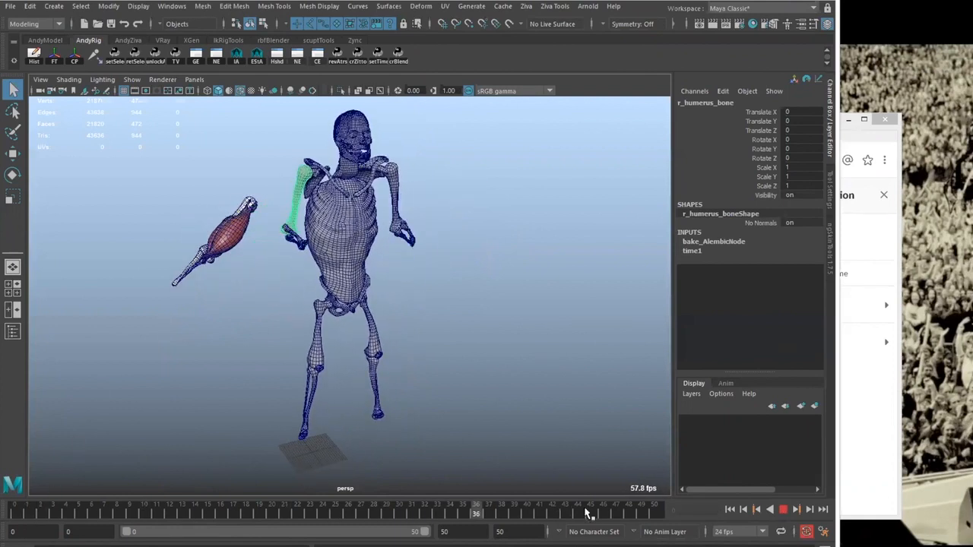
middle_click_drag(267, 302, 323, 320, "alt")
key("alt+shift+v")
Link the separate right humerus to the skeleton's animated right humerus with a blend shape
left_click_drag(323, 320, 390, 229, "alt")
left_click(390, 229)
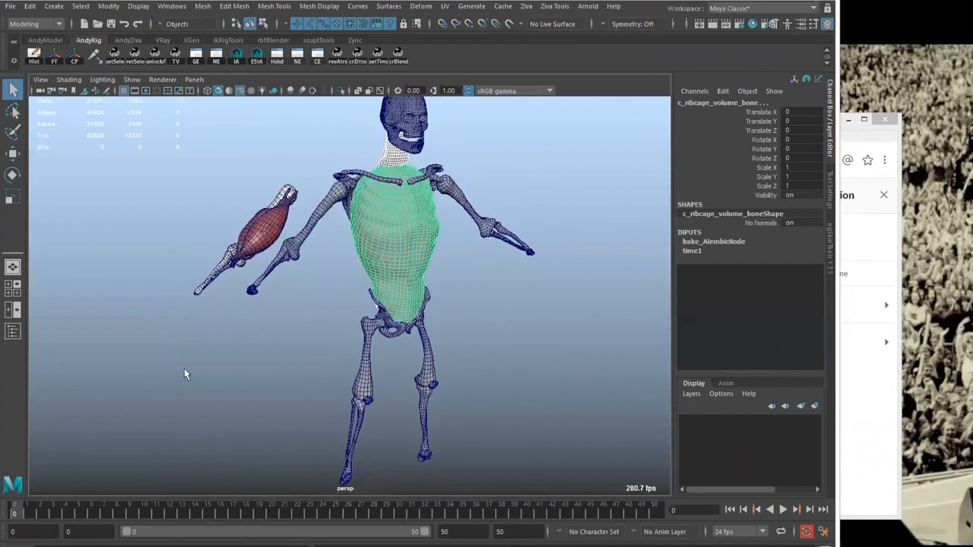
left_click(304, 232)
left_click_drag(304, 232, 316, 256, "alt")
right_click_drag(316, 256, 334, 204, "alt")
left_click(347, 230, "shift")
left_click_drag(348, 230, 396, 79, "alt")
Link the separate right radius to the skeleton's animated right radius with a blend shape
left_click(339, 336)
left_click_drag(275, 336, 238, 324, "alt")
left_click(230, 310, "shift")
left_click_drag(305, 345, 212, 323, "alt")
Link the separate right ulna to the skeleton's animated right ulna with a blend shape and play the animation to check the bones
left_click(299, 323)
left_click(211, 320, "shift")
left_click_drag(35, 513, 85, 515)
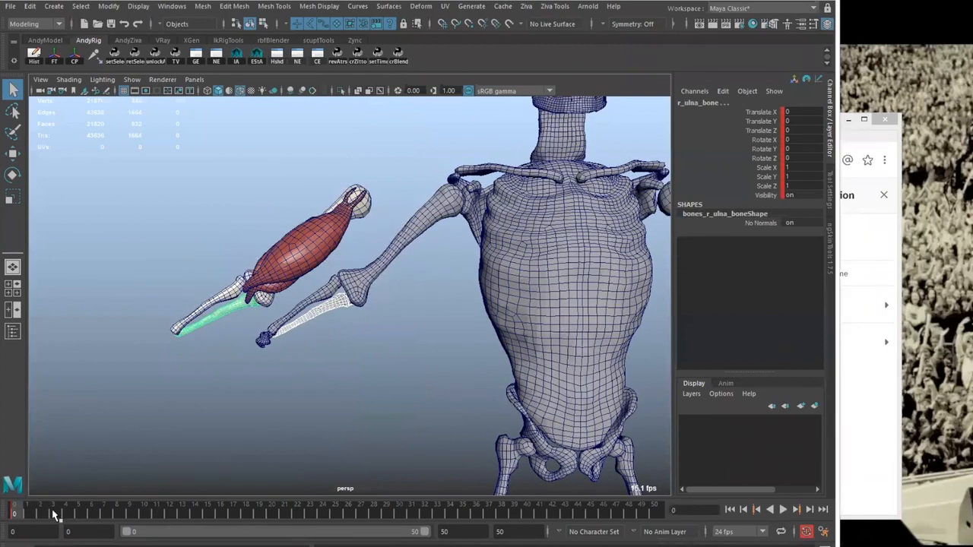
key("ctrl+z")
key("alt+v")
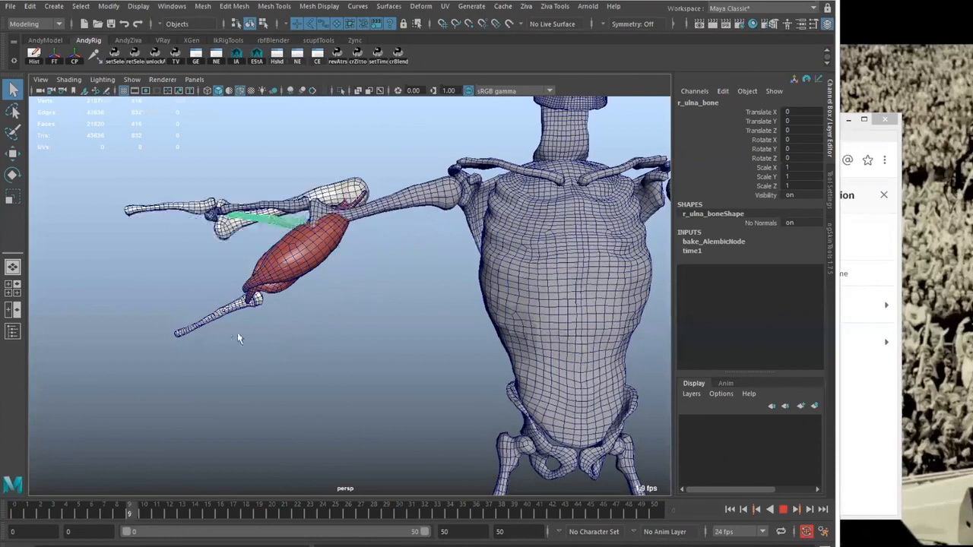
key("Escape")
left_click(236, 306, "shift")
left_click(397, 57)
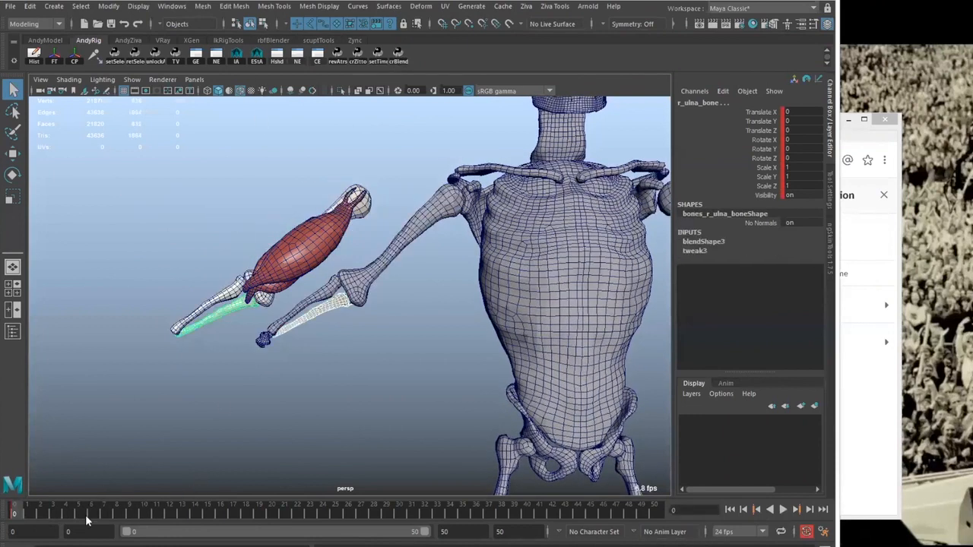
key("alt+v")
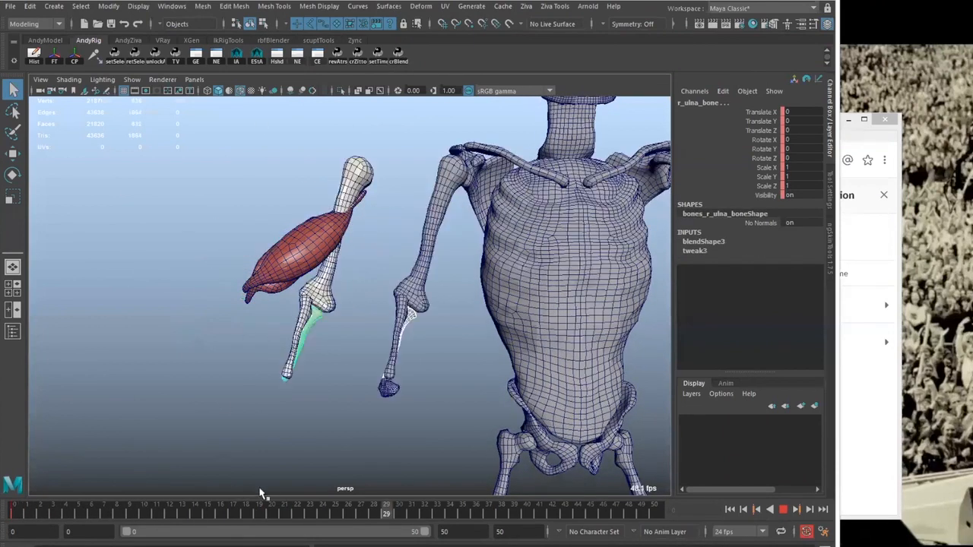
key("Escape")
Select the full skeleton's parent group from its right humerus and hide it
left_click(425, 255)
key("Up")
key("ctrl+h")
Convert the separate humerus, radius and ulna into Ziva bones
left_click_drag(274, 315, 335, 278, "alt")
left_click(342, 328)
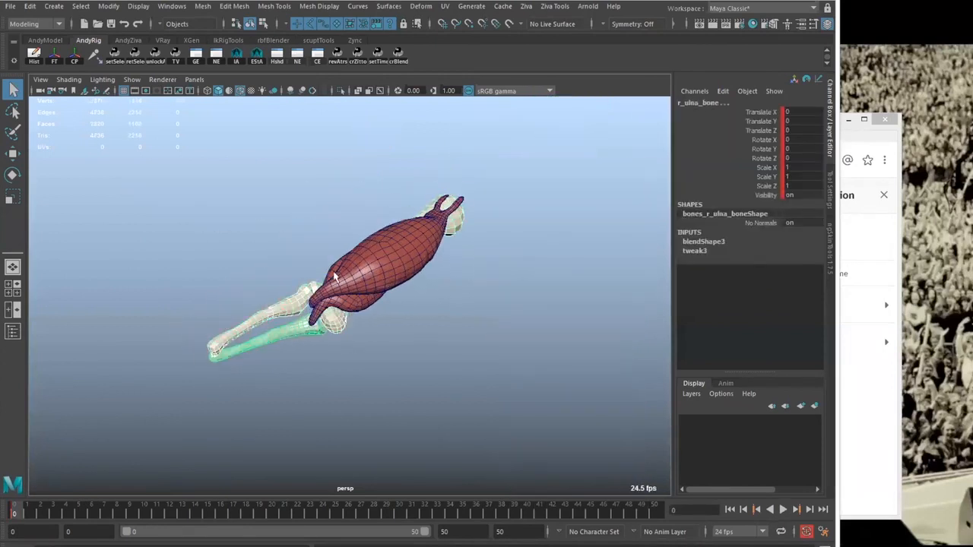
left_click(526, 6)
left_click(567, 113)
Convert the bicep into a Ziva tissue and hide the mesh overlapping it
left_click_drag(480, 179, 363, 261, "alt")
left_click(397, 232)
left_click(526, 7)
left_click(547, 102)
left_click(366, 240)
key("ctrl+h")
Attach the vertices at the bicep's lower tendon to the radius bone with a Ziva attachment
left_click(376, 250)
left_click_drag(380, 343, 277, 279, "alt")
left_click(297, 297)
left_click(242, 275, "shift")
middle_click_drag(241, 275, 249, 295, "alt")
left_click(525, 7)
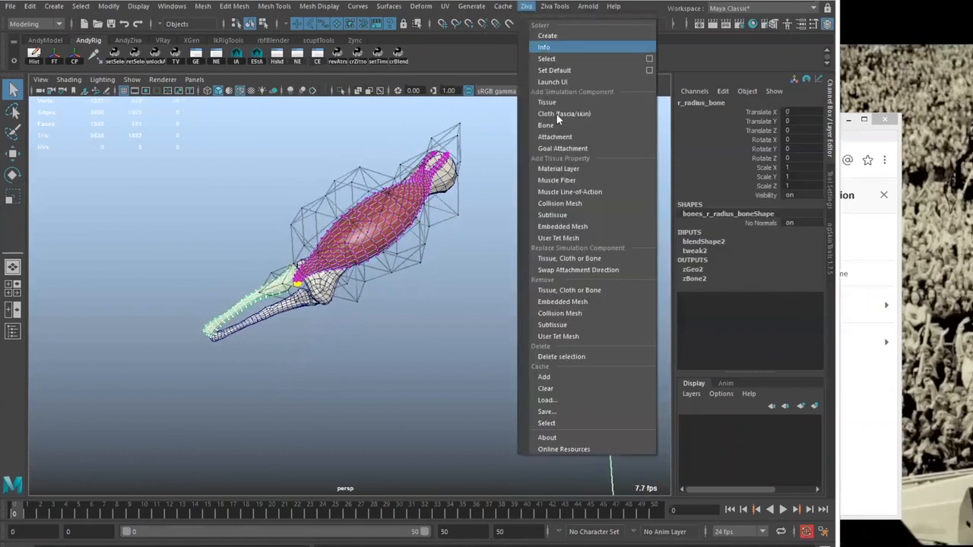
left_click(566, 126)
Attach the vertices of the bicep's two upper tendons to the humerus with a Ziva attachment
left_click_drag(489, 191, 453, 187, "alt")
left_click(452, 187, "shift")
key("g")
left_click_drag(406, 221, 366, 209, "alt")
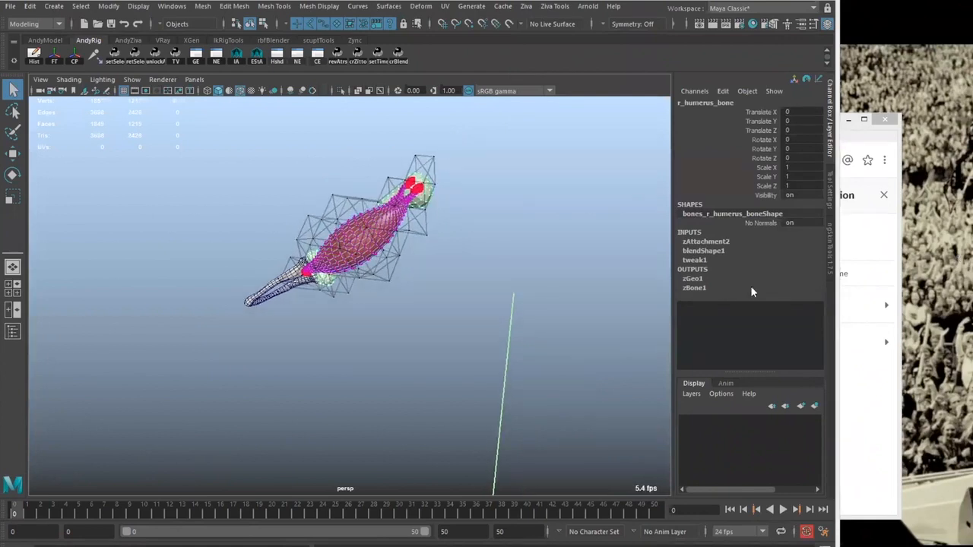
Return the bicep to object mode, play the simulation to check how it follows the bones, and go back to frame 0
left_click_drag(456, 292, 416, 304, "alt")
left_click(389, 255)
right_click_drag(389, 255, 494, 224)
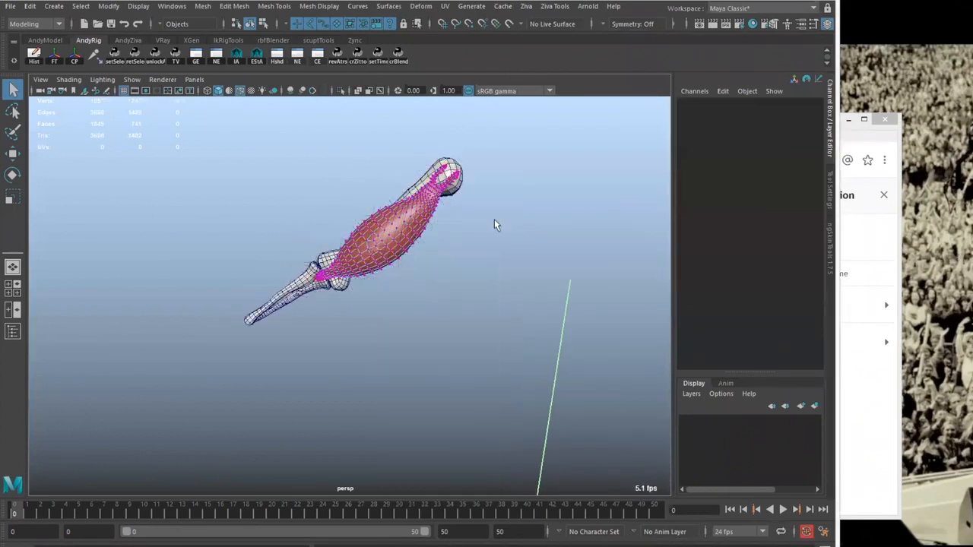
left_click(454, 199)
left_click(782, 509)
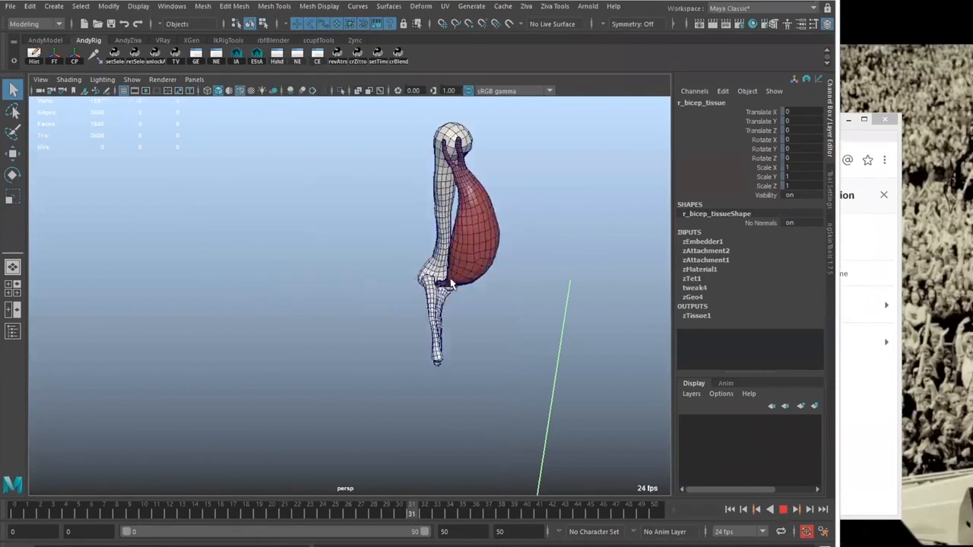
middle_click_drag(451, 284, 434, 301, "alt")
left_click(458, 256)
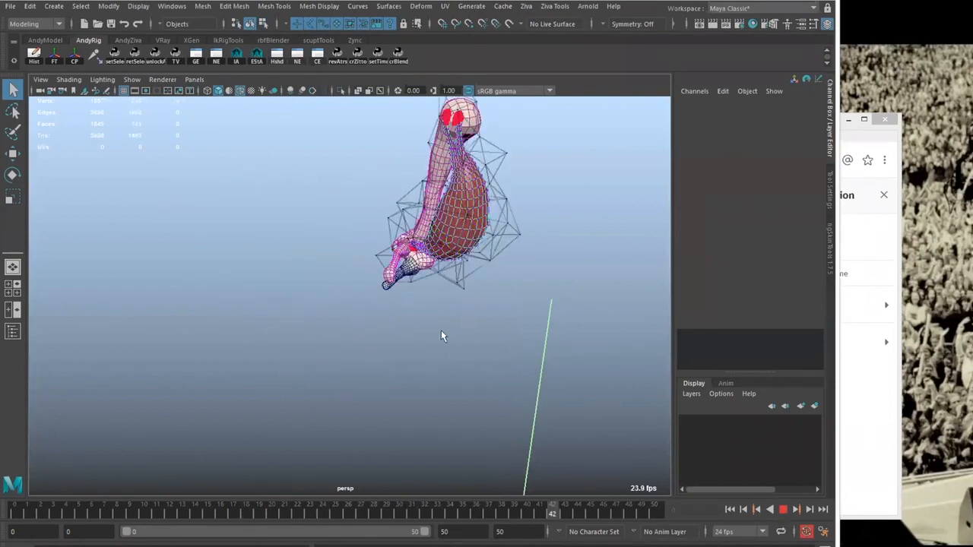
left_click(784, 511)
left_click(729, 510)
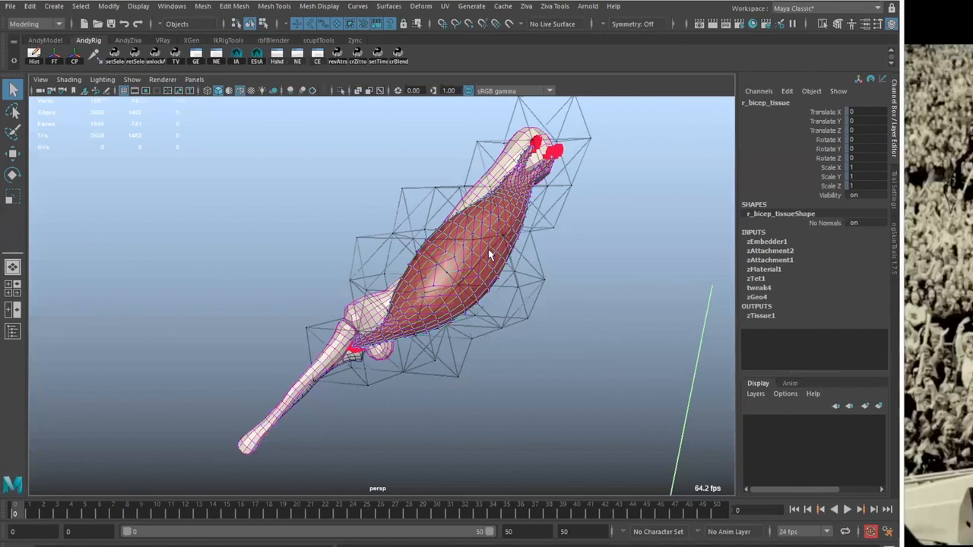
Add a Ziva muscle fiber to the bicep tissue
left_click_drag(327, 223, 341, 163, "alt")
middle_click_drag(341, 164, 317, 156, "alt")
left_click(526, 8)
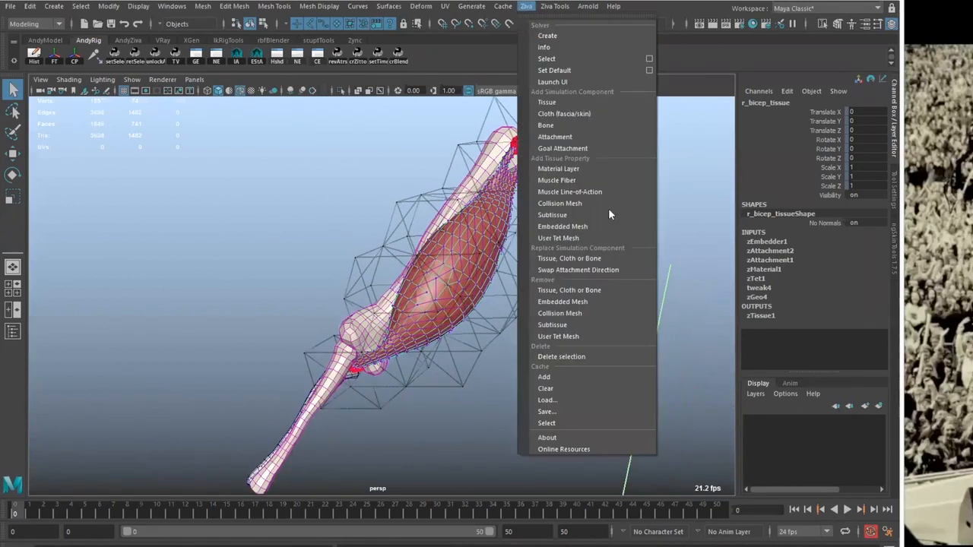
left_click(584, 180)
middle_click_drag(558, 249, 550, 237, "alt")
right_click_drag(549, 236, 554, 210, "alt")
left_click_drag(553, 210, 547, 251, "alt")
right_click_drag(547, 251, 537, 210, "alt")
left_click(536, 210)
Turn on Enable Muscle Growth in the bicep's zFiber1 and set Muscle Growth Scale to 1.5
middle_click_drag(449, 236, 472, 217, "alt")
left_click(471, 216)
left_click(760, 269)
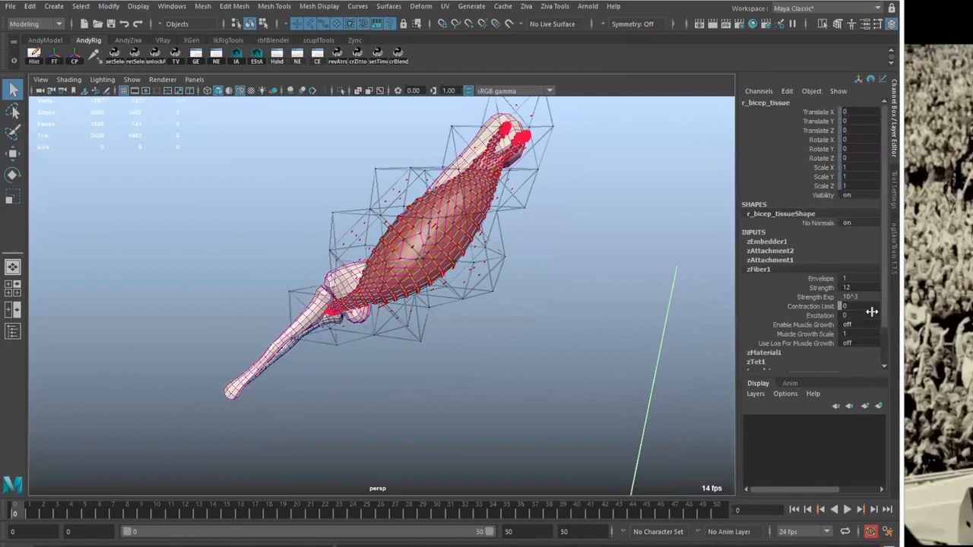
scroll(836, 319, "down", 3)
left_click_drag(824, 281, 812, 303)
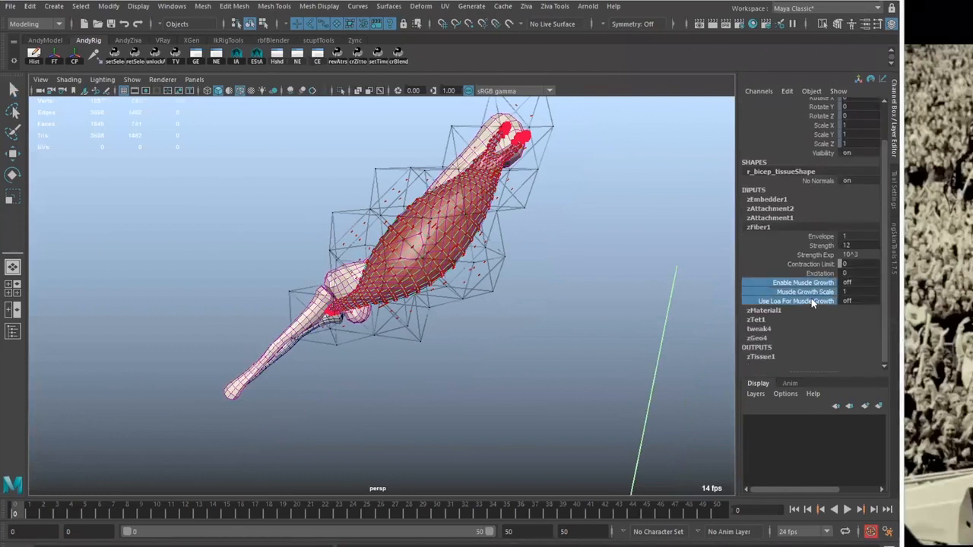
double_click(867, 285)
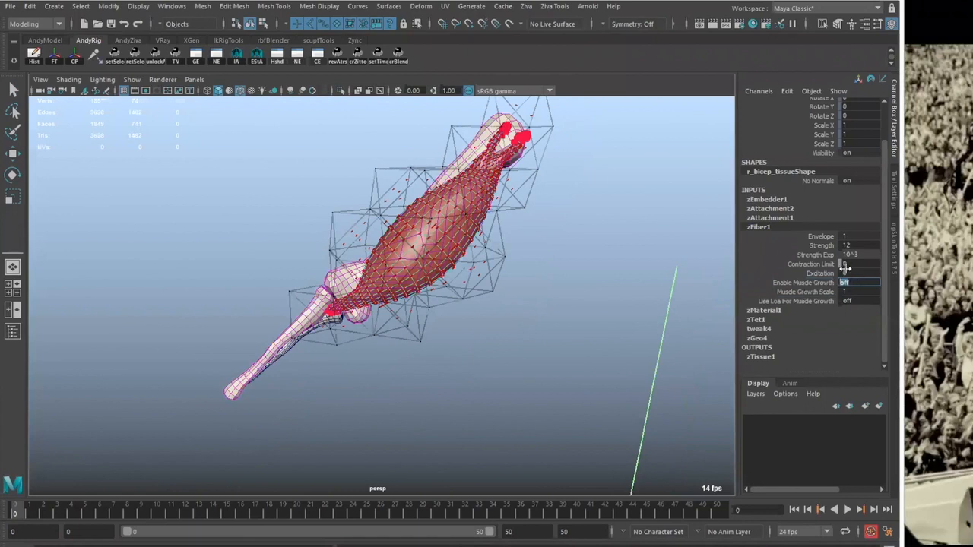
type("1")
left_click(840, 291)
double_click(841, 291)
left_click(803, 294)
left_click(853, 291)
Play the simulation briefly to see the bicep's muscle growth and return to frame 0
middle_click_drag(477, 325, 496, 347, "alt")
right_click_drag(495, 347, 404, 343, "alt")
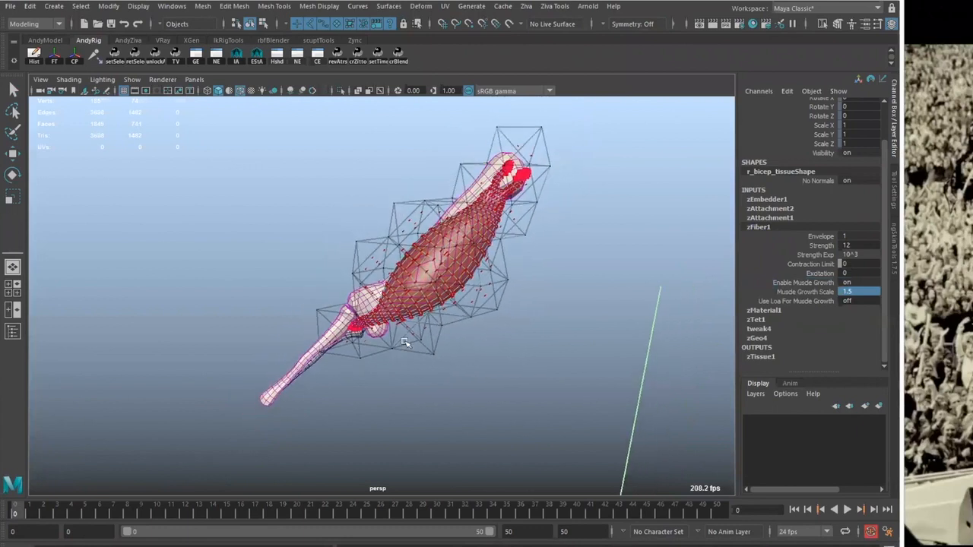
left_click(849, 511)
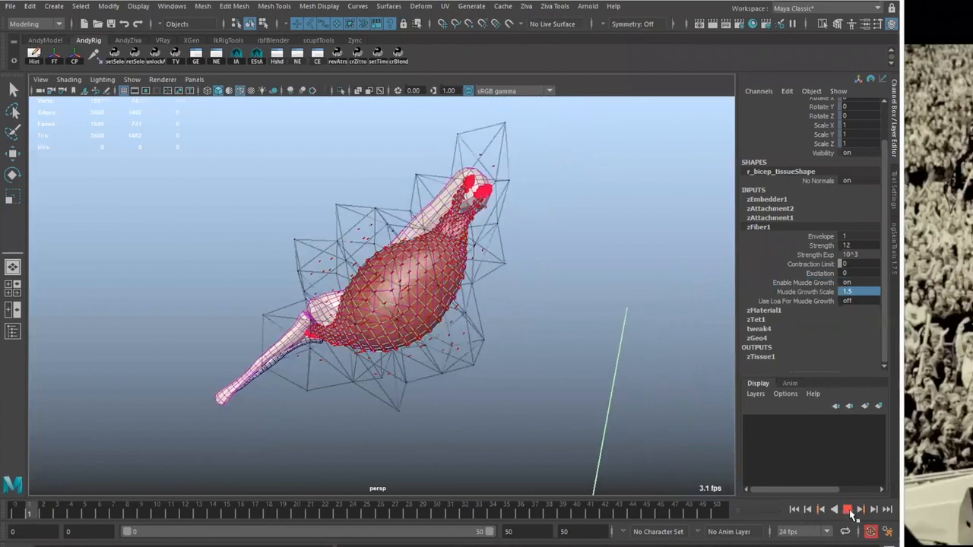
left_click(795, 511)
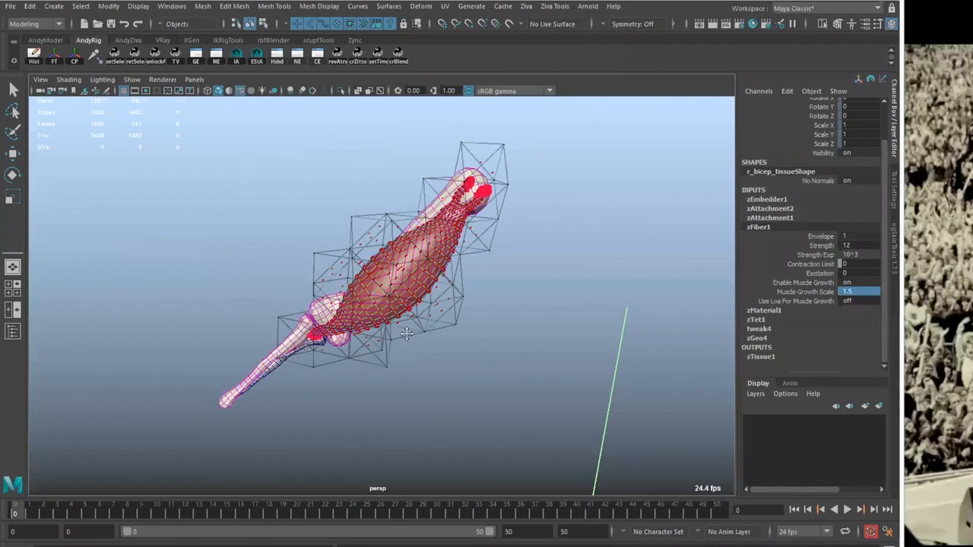
middle_click_drag(407, 335, 414, 342, "alt")
Open the Muscle Growth Scale value for editing and deselect the bicep tissue
left_click(820, 294)
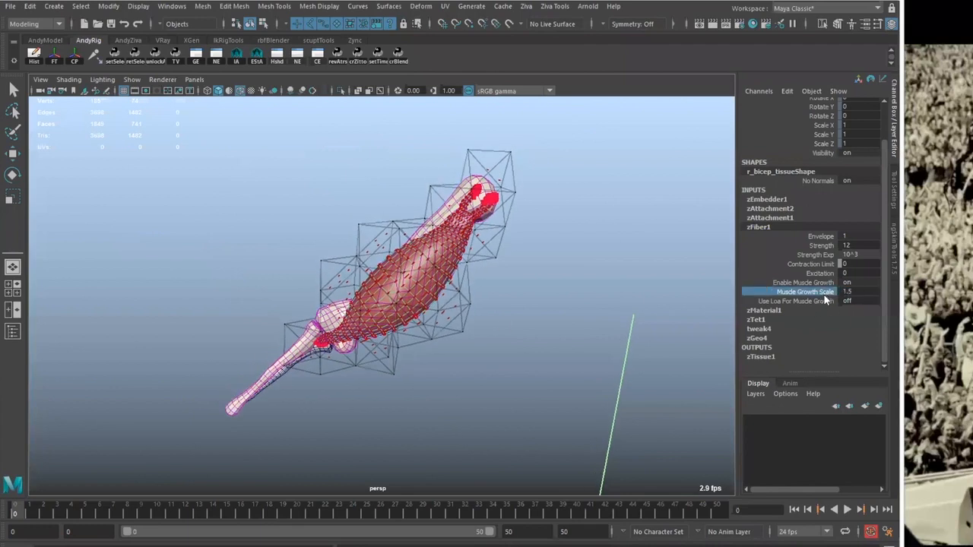
double_click(851, 291)
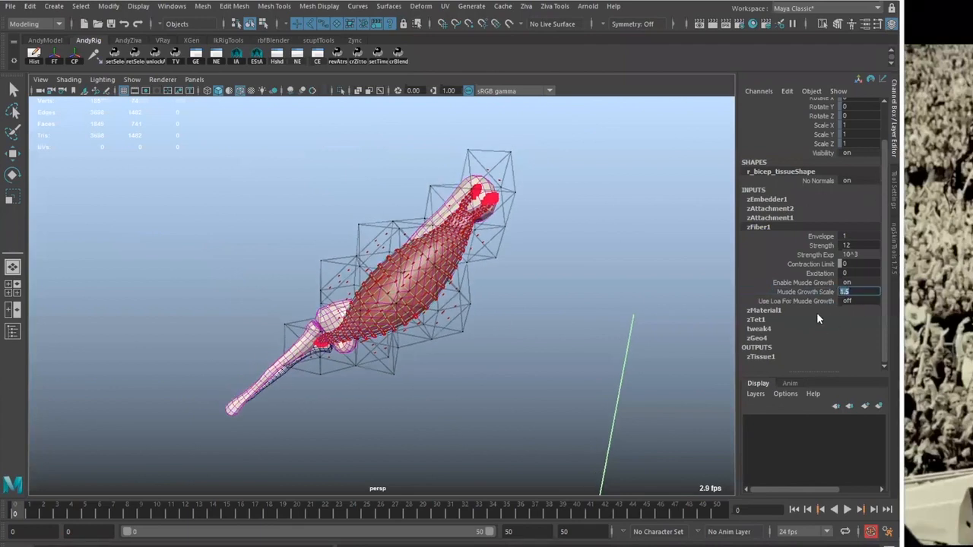
middle_click_drag(502, 358, 474, 373, "alt")
key("q")
left_click(481, 327)
middle_click_drag(482, 320, 479, 269, "alt")
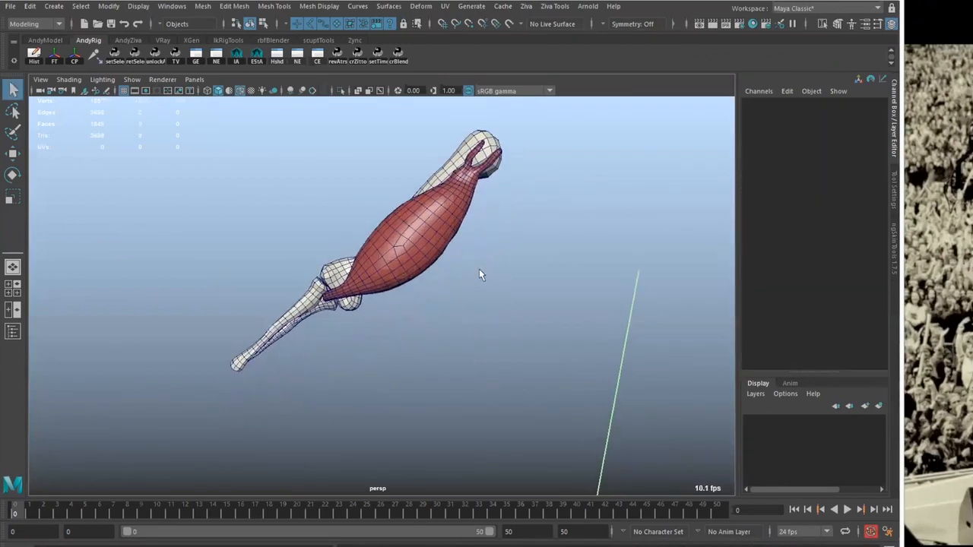
left_click_drag(460, 285, 459, 316, "alt")
Create a line-of-action curve from the bicep tissue
left_click(457, 192)
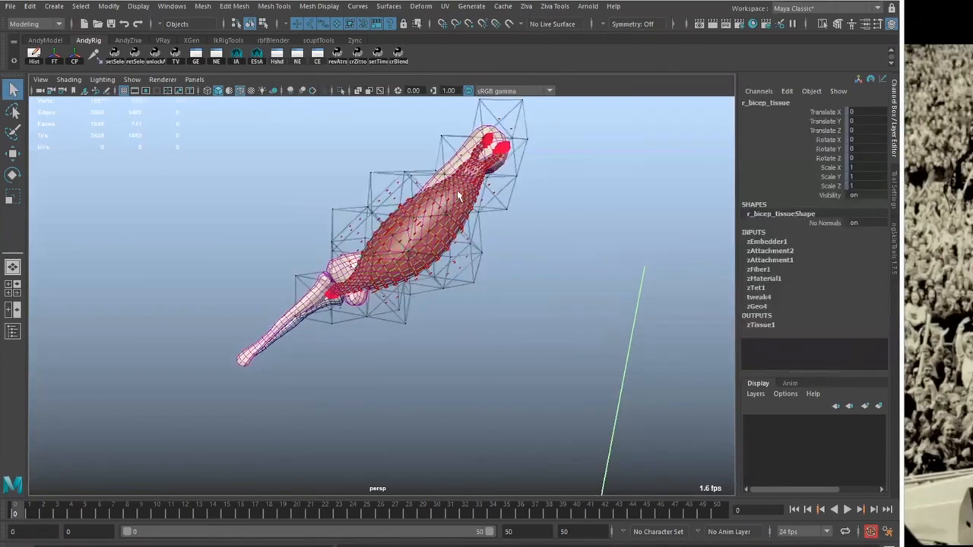
left_click(555, 6)
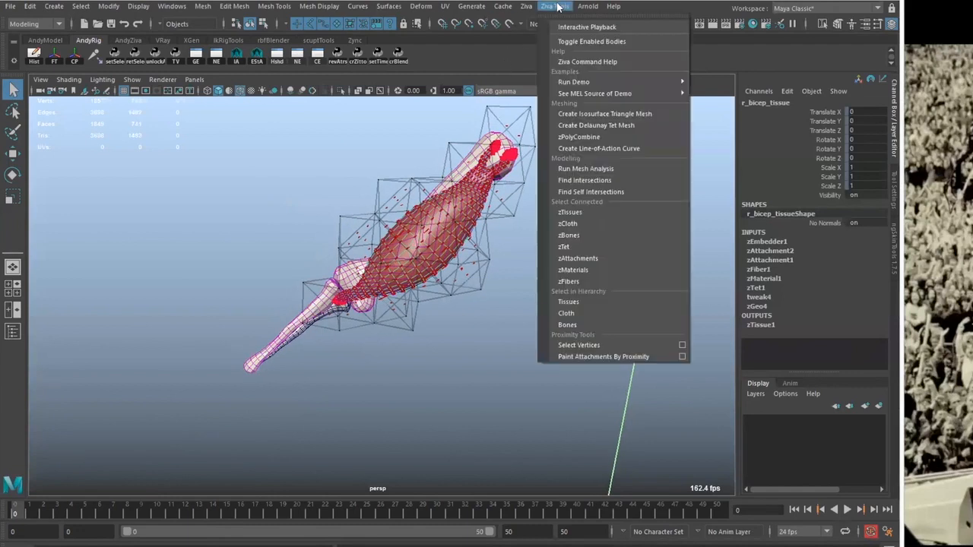
left_click(608, 147)
Isolate the line-of-action curve to select its lower-end control vertex, restore the full view, and create a cluster on that vertex
left_click_drag(557, 187, 498, 242, "alt")
key("ctrl+1")
key("F9")
left_click_drag(384, 257, 402, 275)
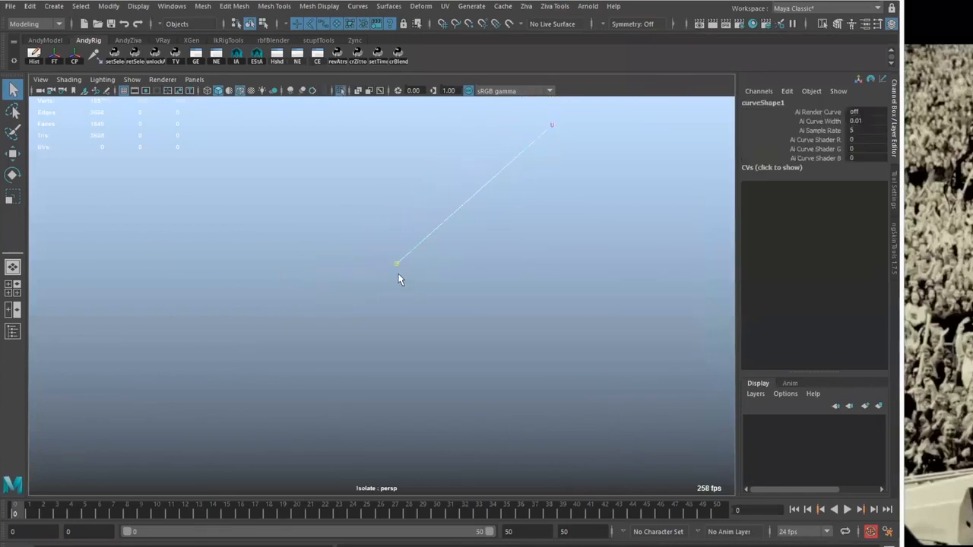
key("ctrl+1")
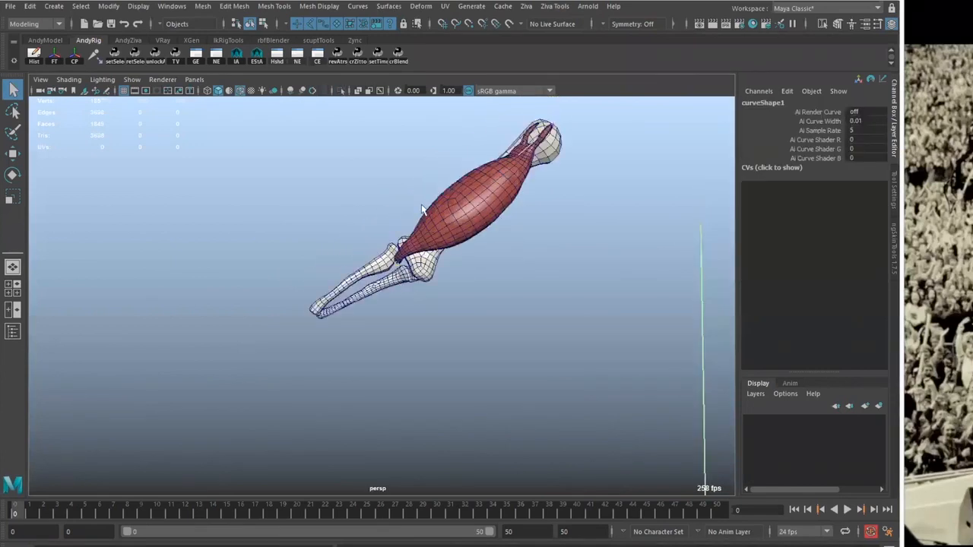
key("w")
left_click_drag(389, 245, 446, 335, "alt")
left_click_drag(448, 224, 463, 250, "alt")
left_click(35, 24)
left_click(24, 49)
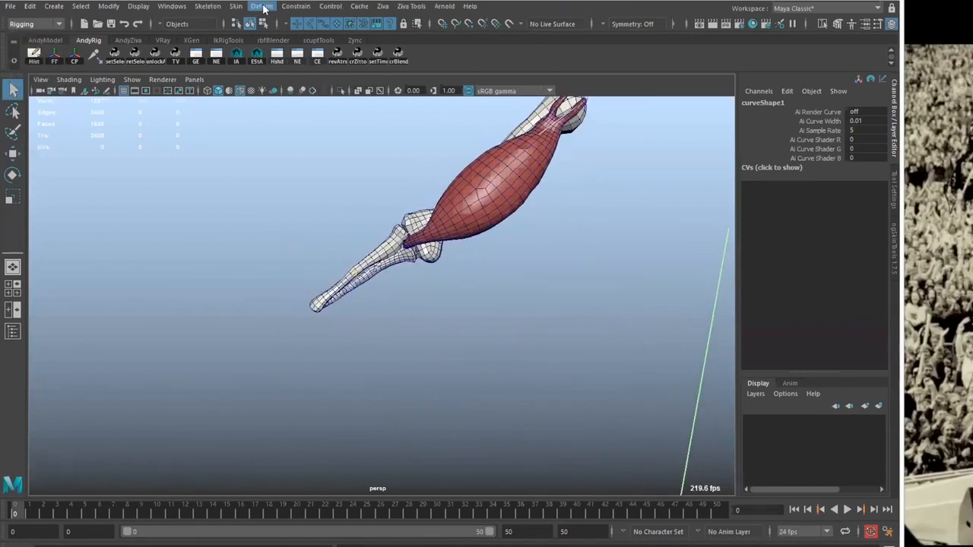
left_click(262, 7)
left_click(289, 47)
Isolate the line-of-action curve, create a cluster on its upper-end control vertex, and restore the full view
middle_click_drag(581, 135, 538, 211, "alt")
key("ctrl+1")
left_click(545, 188)
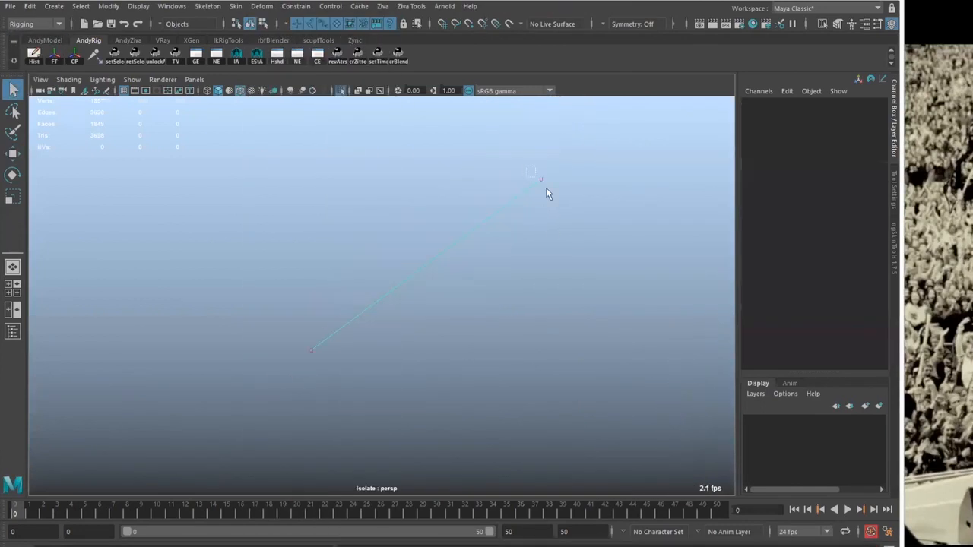
left_click(531, 176)
key("ctrl+1")
Isolate the radius bone, create a rivet between two of its mid-shaft edges, and restore the full view
middle_click_drag(380, 380, 473, 306, "alt")
right_click_drag(474, 306, 524, 300, "alt")
left_click(462, 205)
key("ctrl+1")
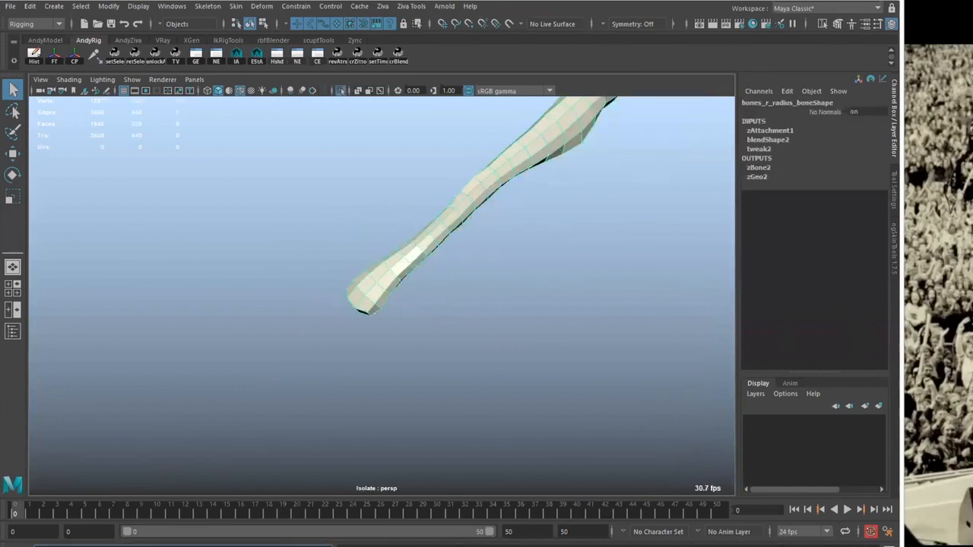
key("Return")
left_click(563, 355)
key("ctrl+1")
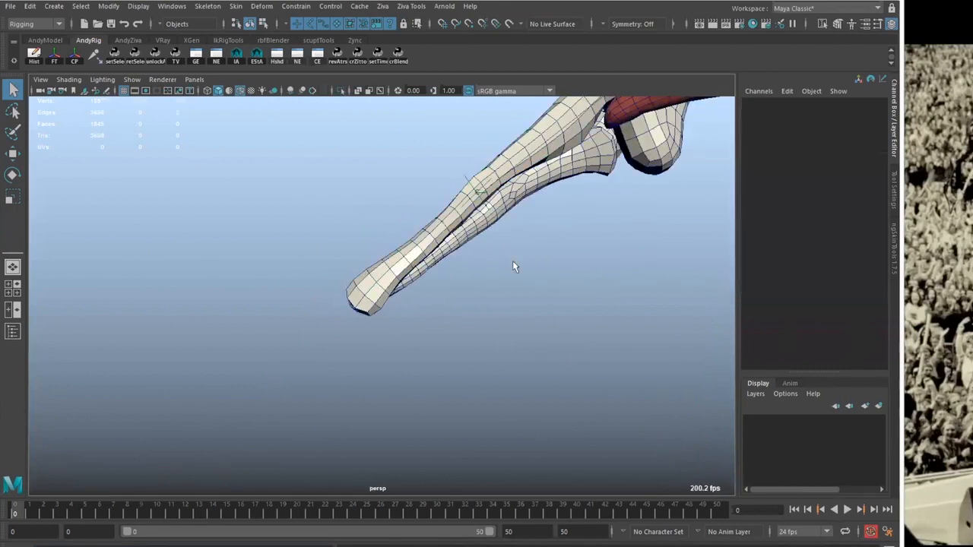
Parent the curve's lower-end cluster under the rivet on the radius bone
left_click(477, 193)
key("shift+o")
left_click(596, 260)
left_click(606, 248)
middle_click_drag(606, 247, 594, 269)
Create a second rivet from two edges on the upper-arm bone's head near the bicep tendons
middle_click_drag(456, 159, 255, 327, "alt")
left_click(446, 263)
left_click_drag(446, 263, 412, 261, "alt")
key("F10")
left_click(411, 260)
left_click(413, 283, "shift")
left_click(182, 546)
key("Return")
Parent the curve's upper-end cluster under rivet2, scrub the timeline to check the motion, and return to frame 0
left_click(599, 247)
middle_click_drag(599, 247, 606, 269)
left_click(595, 256)
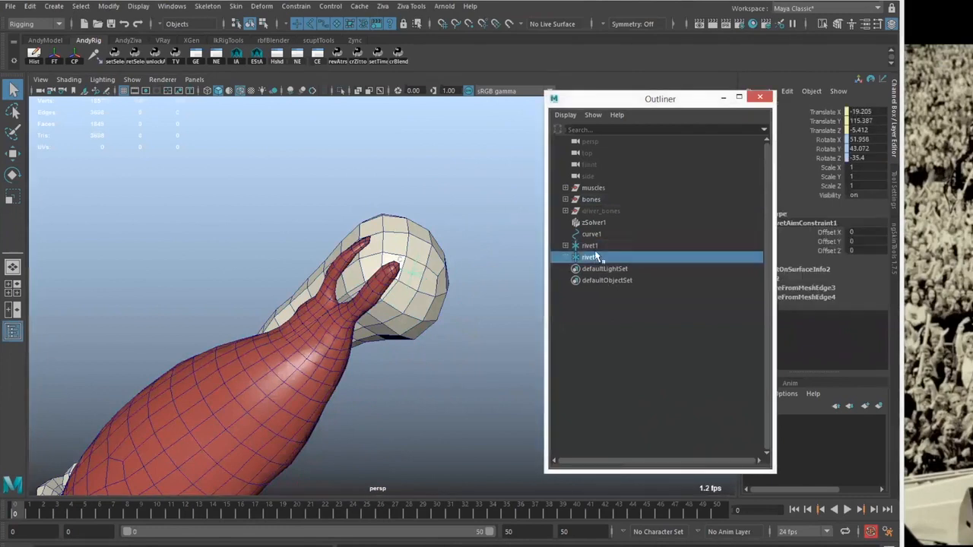
right_click_drag(471, 297, 319, 319, "alt")
left_click_drag(111, 515, 255, 514)
left_click(793, 510)
Add a Ziva Muscle Line-of-Action to the bicep tissue using curve1
middle_click_drag(342, 319, 391, 219, "alt")
left_click(591, 234)
left_click_drag(366, 269, 437, 267, "alt")
left_click(356, 266)
left_click(432, 157)
left_click(389, 202)
middle_click_drag(373, 273, 397, 248, "alt")
left_click(397, 244, "shift")
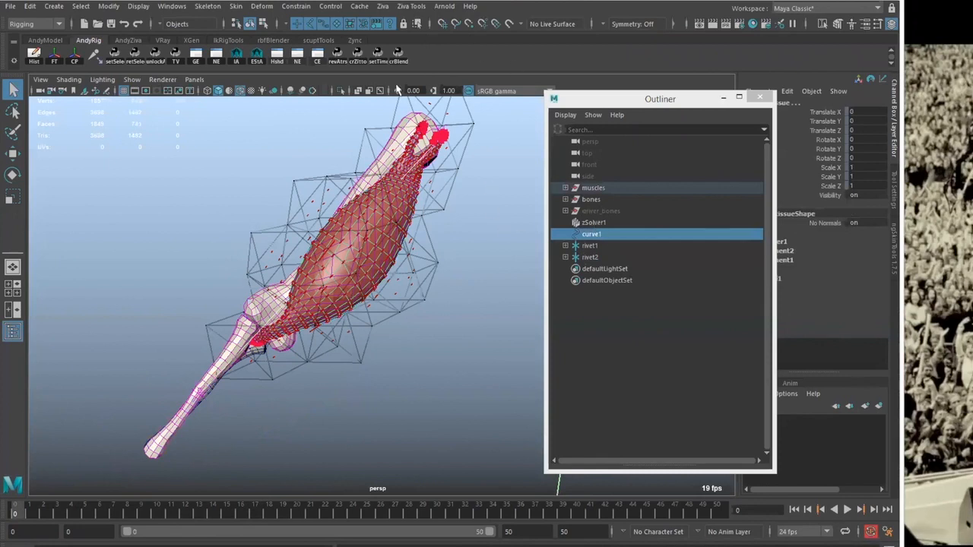
left_click(384, 7)
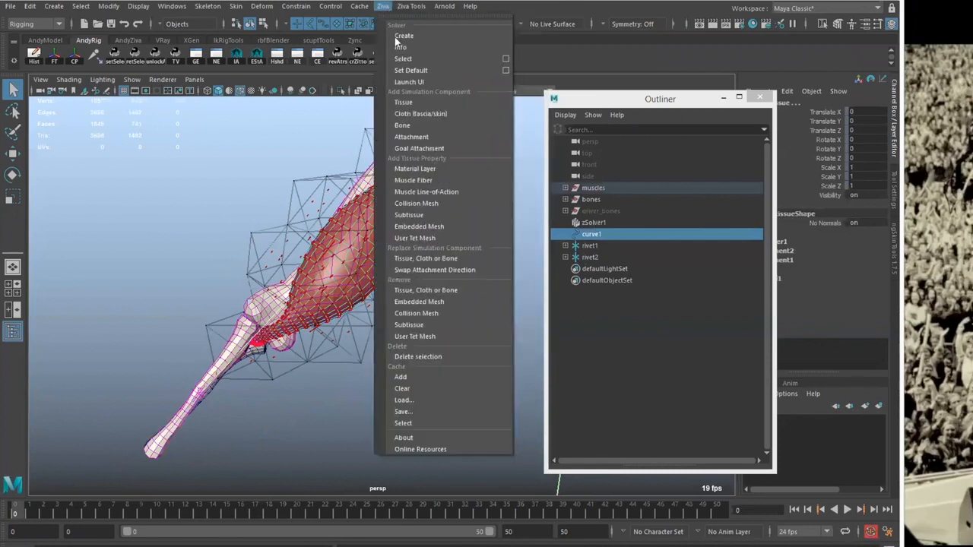
left_click(426, 192)
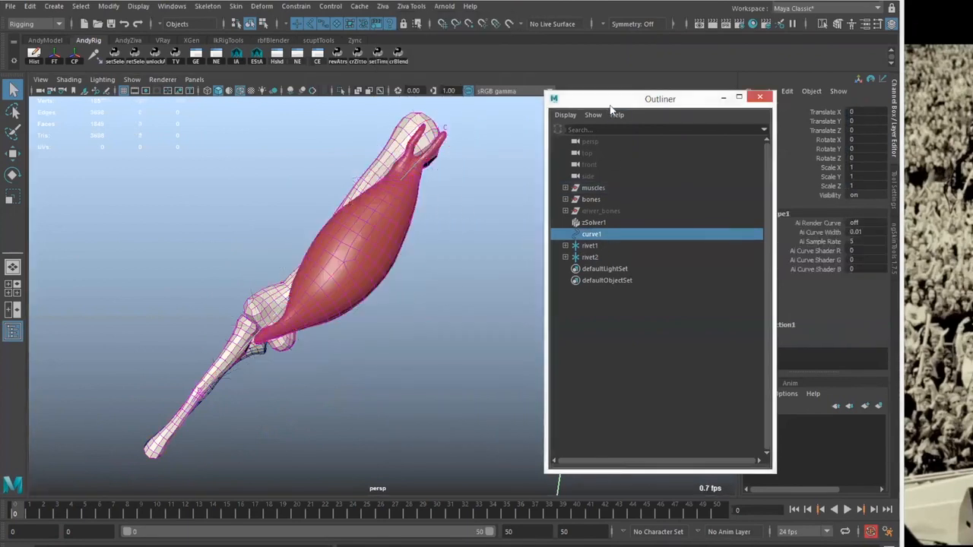
Examine the zLineOfAction1 attributes of curve1
left_click_drag(610, 105, 490, 98)
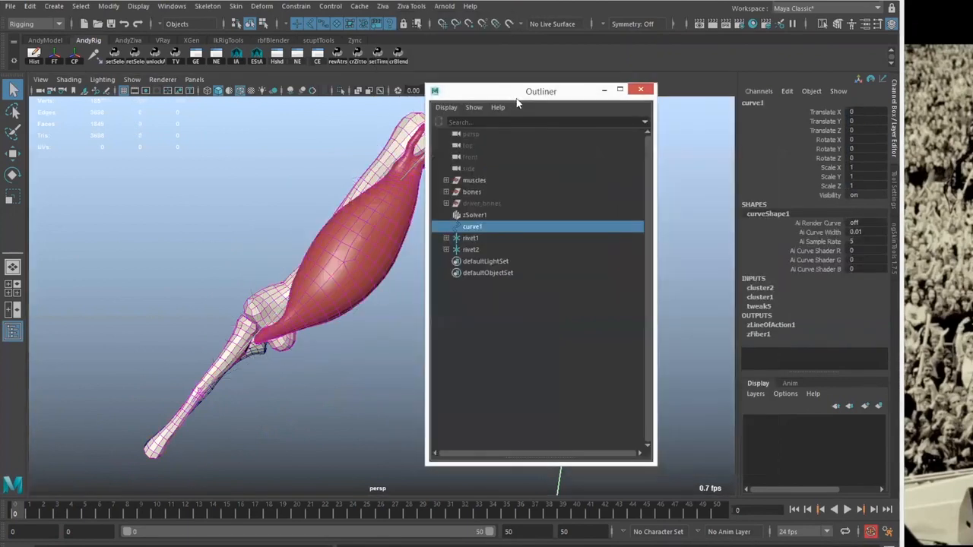
left_click(770, 325)
scroll(857, 338, "down", 2)
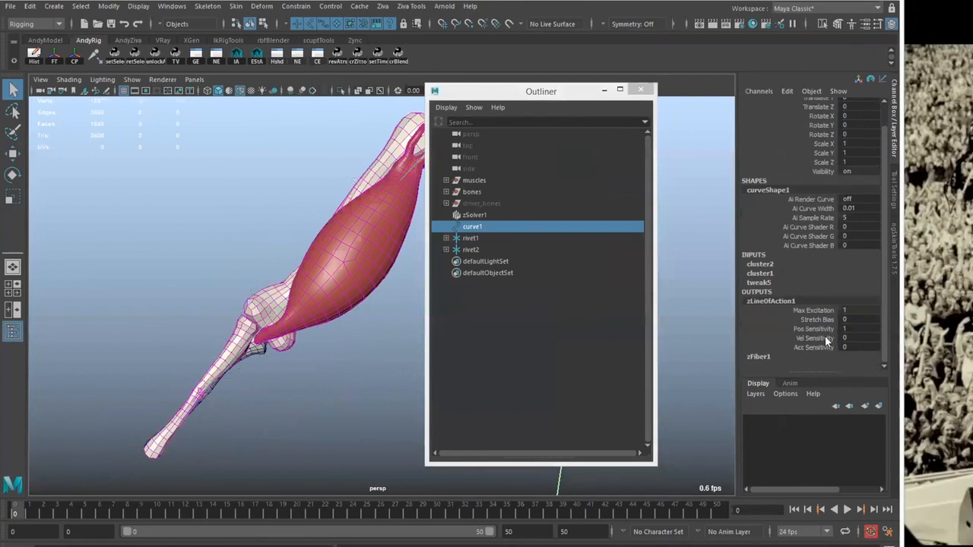
middle_click_drag(324, 350, 310, 361, "alt")
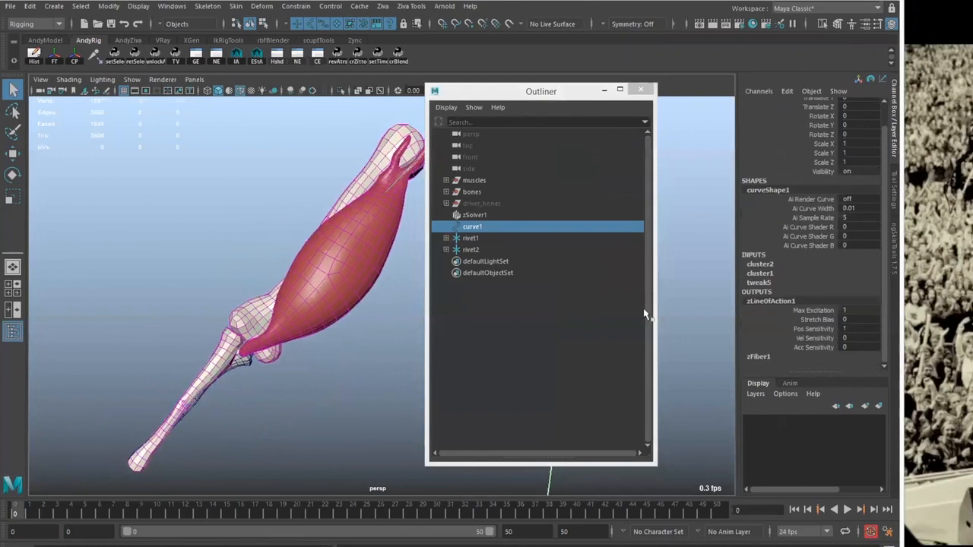
right_click_drag(646, 315, 299, 318, "alt")
Turn off Enable Muscle Growth in the bicep tissue's zFiber1 settings
left_click(364, 291)
middle_click_drag(365, 290, 331, 300, "alt")
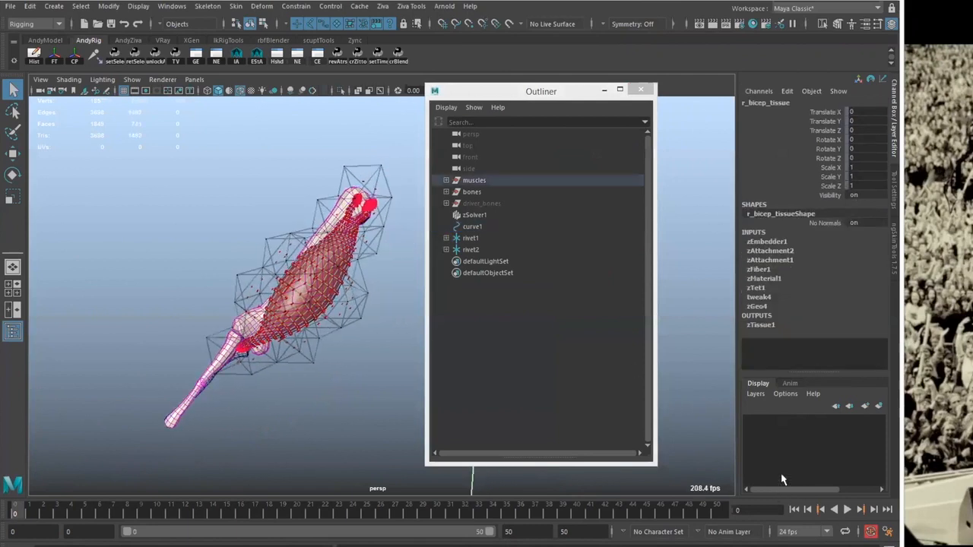
left_click(758, 269)
left_click(866, 333)
left_click(853, 325)
type("0")
key("Return")
Play the simulation to check the bicep driven without muscle growth, orbit around it, and return to frame 0
middle_click_drag(344, 384, 318, 376, "alt")
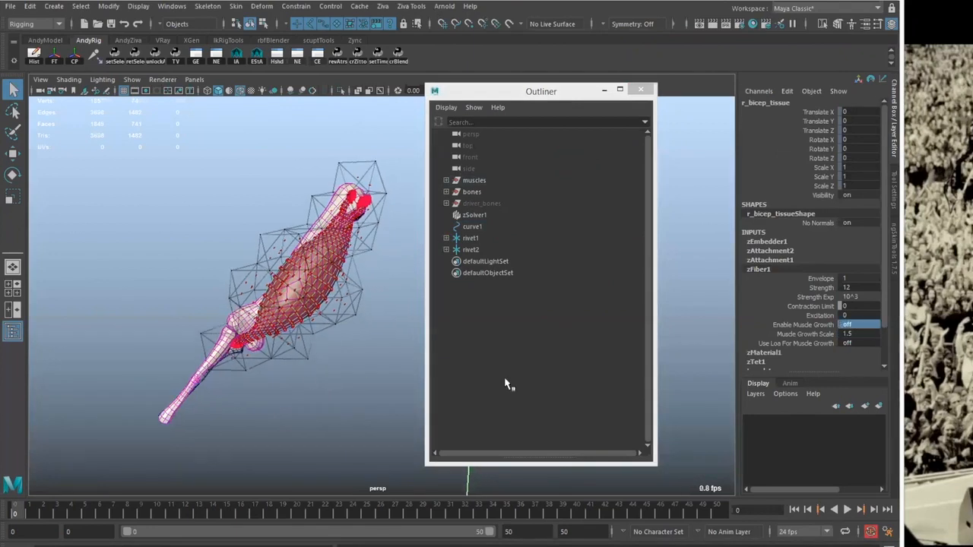
left_click(849, 511)
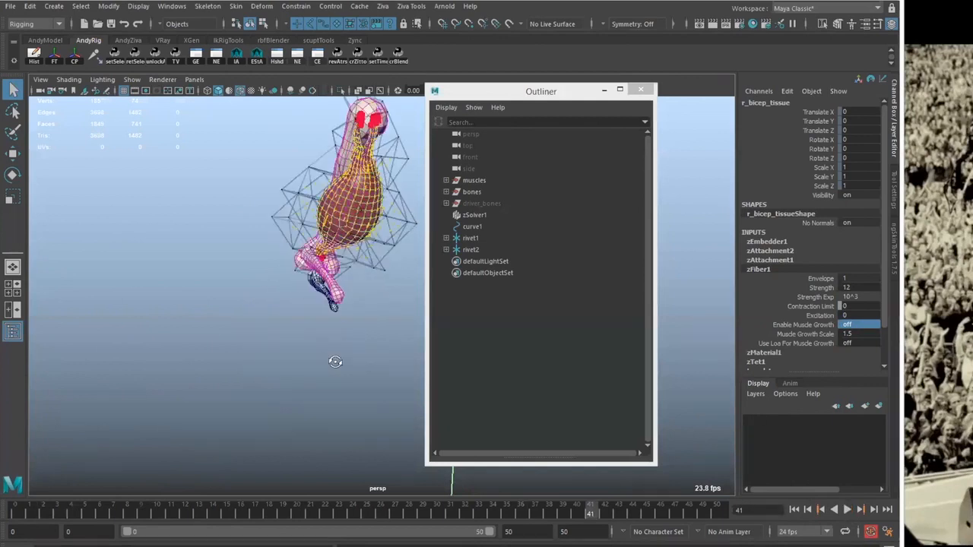
left_click_drag(335, 360, 262, 346, "alt")
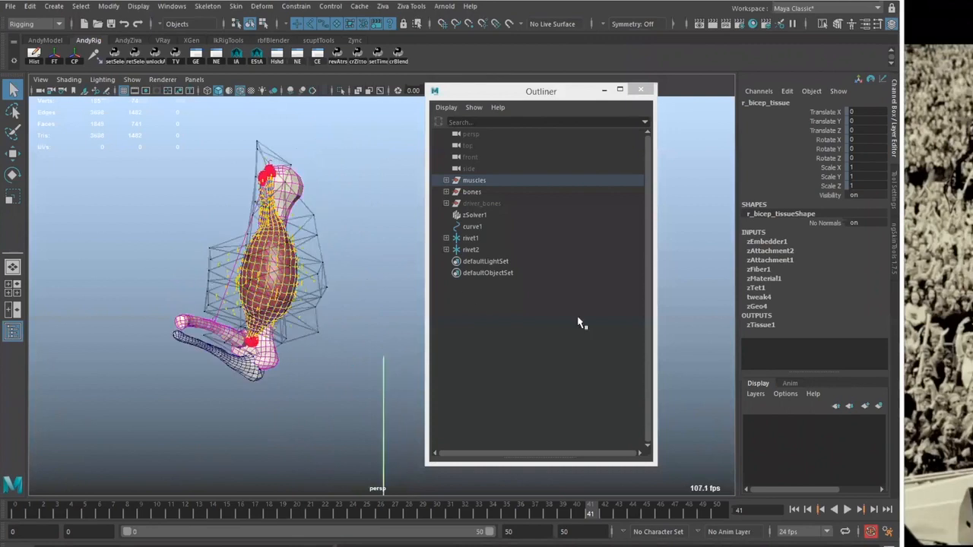
left_click(793, 510)
left_click_drag(323, 353, 342, 350, "alt")
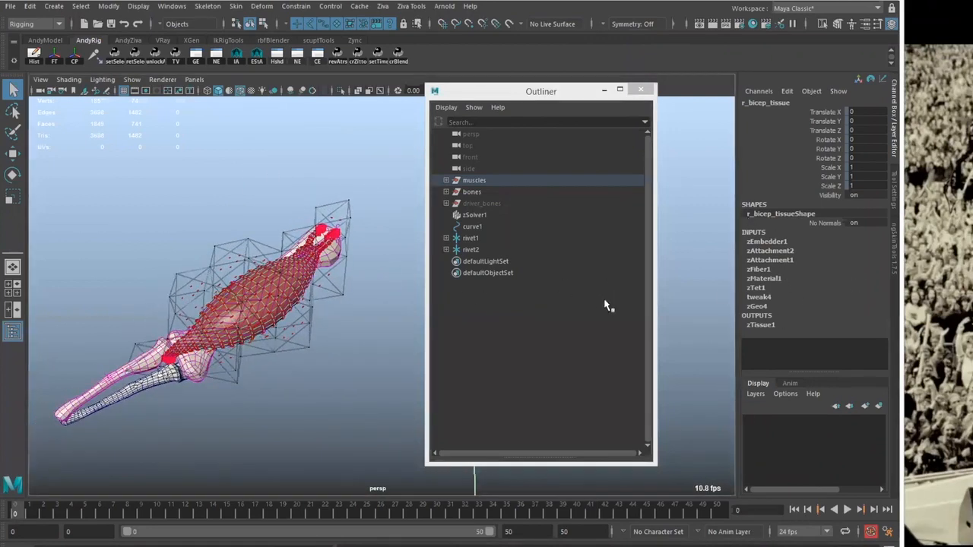
Turn on Enable Muscle Growth and Use Loa For Muscle Growth in the bicep tissue's zFiber1 settings
left_click(472, 227)
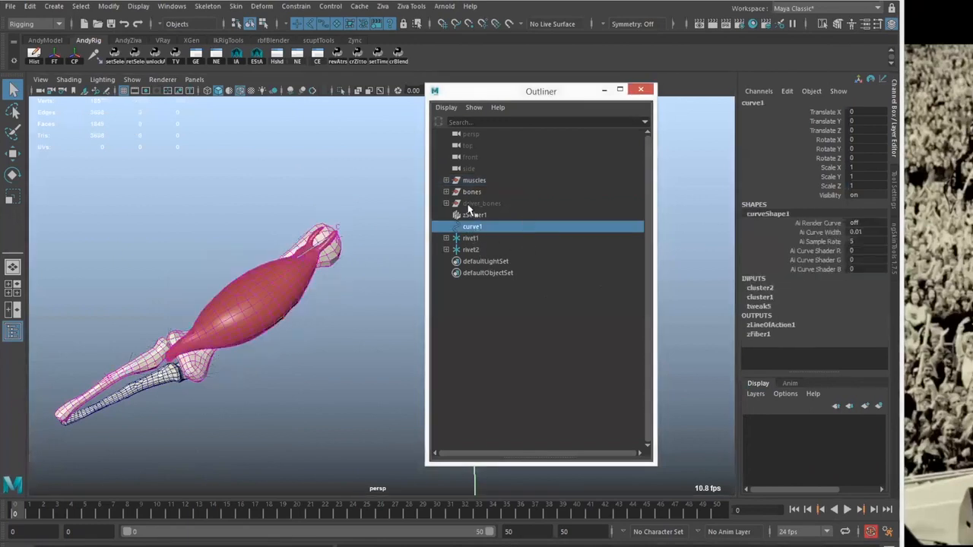
left_click(270, 321)
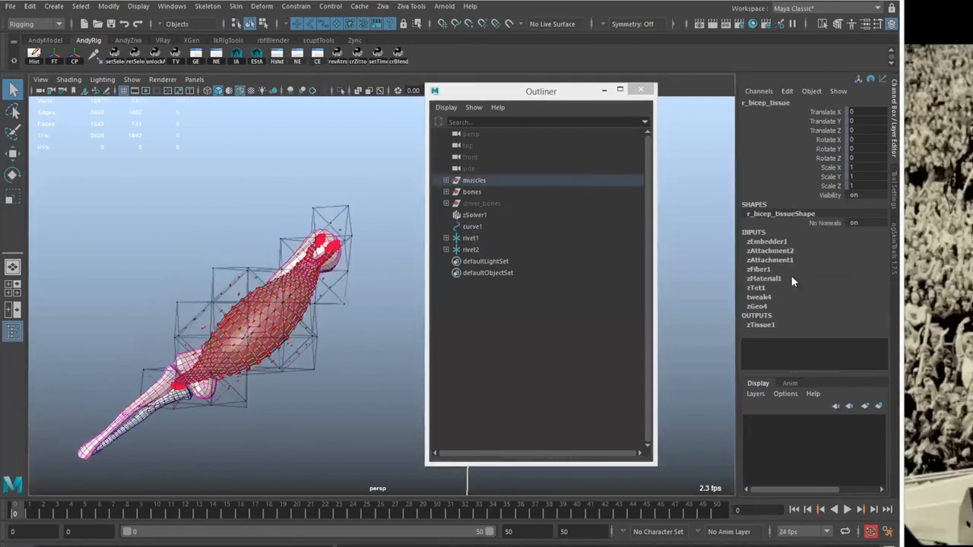
left_click(760, 269)
left_click(857, 324)
type("1")
key("Return")
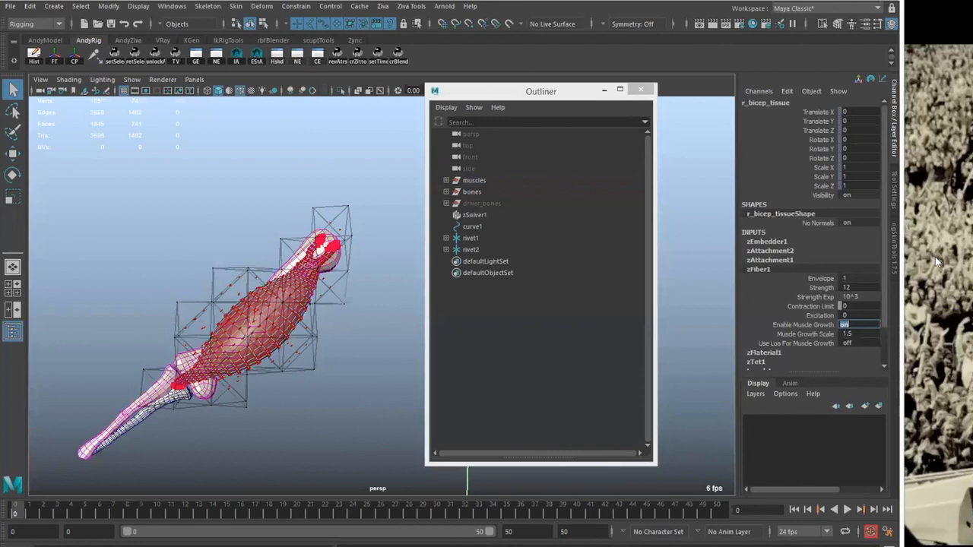
left_click(787, 344)
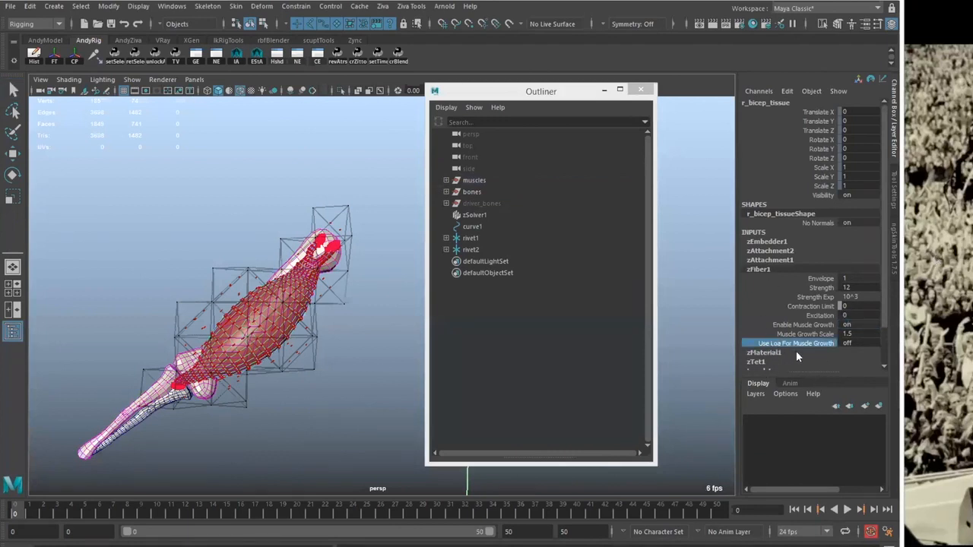
left_click(858, 343)
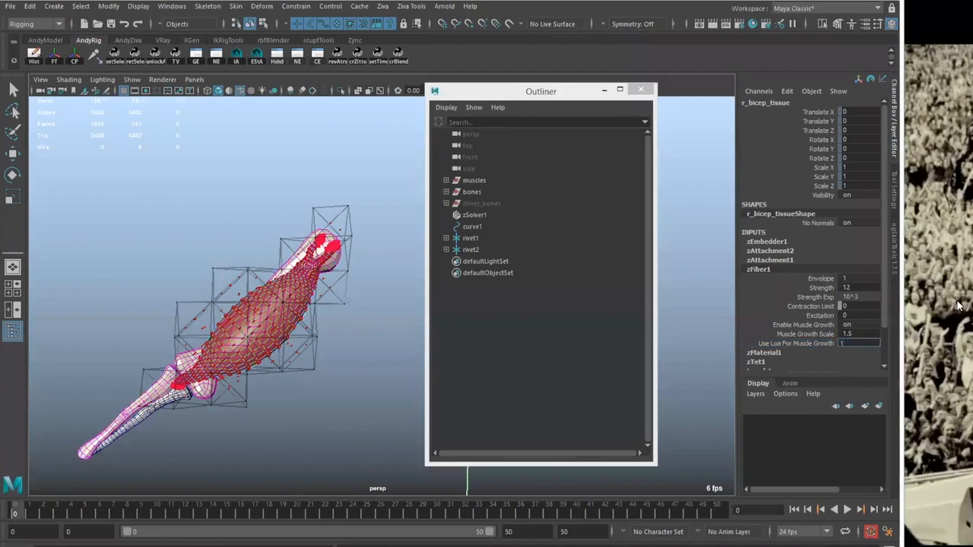
key("Return")
Clear the Ziva cache and add a new cache for the simulation
middle_click_drag(378, 357, 389, 313, "alt")
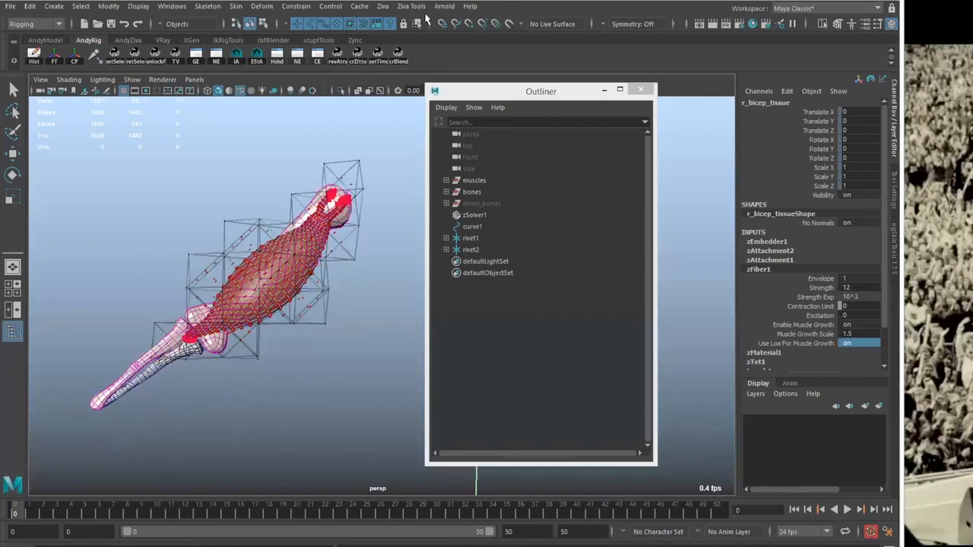
left_click(382, 7)
left_click(412, 388)
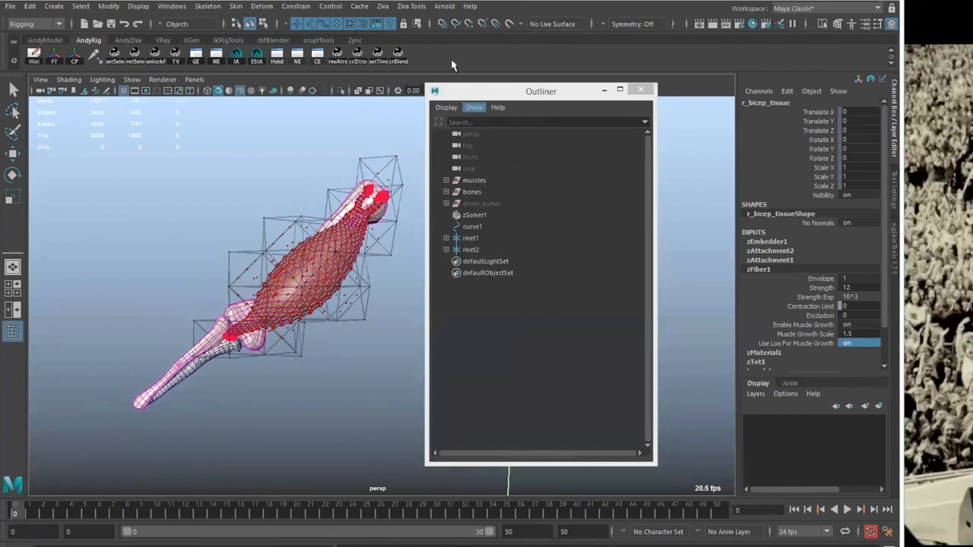
left_click(383, 7)
left_click(408, 377)
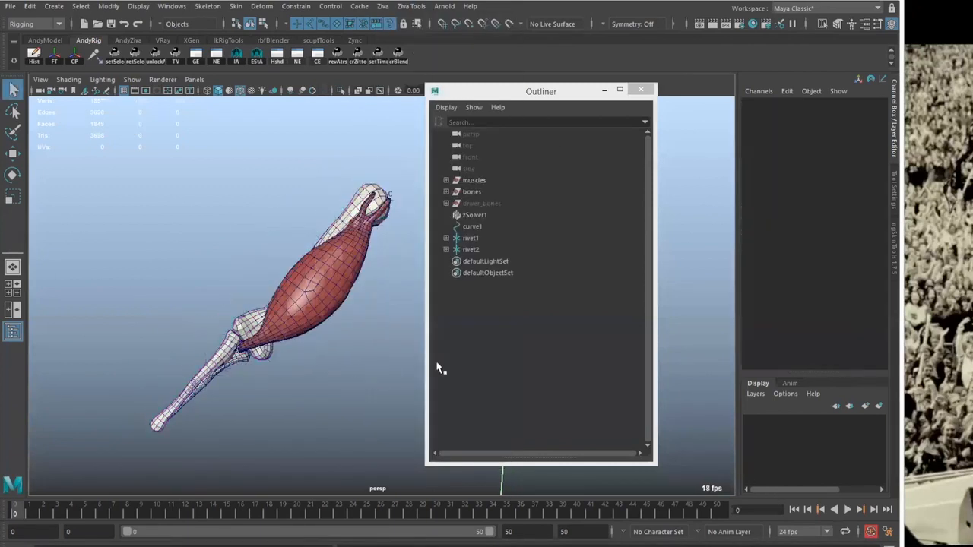
Play the simulation and stop at frame 41 to view the bicep contracting with line-of-action muscle growth
left_click(848, 510)
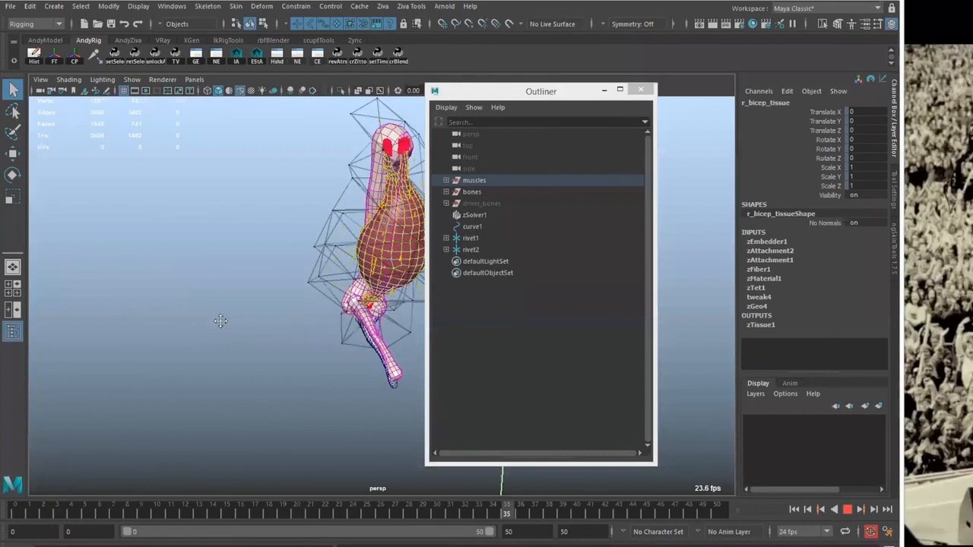
key("Escape")
left_click_drag(219, 321, 237, 347, "alt")
left_click(286, 360)
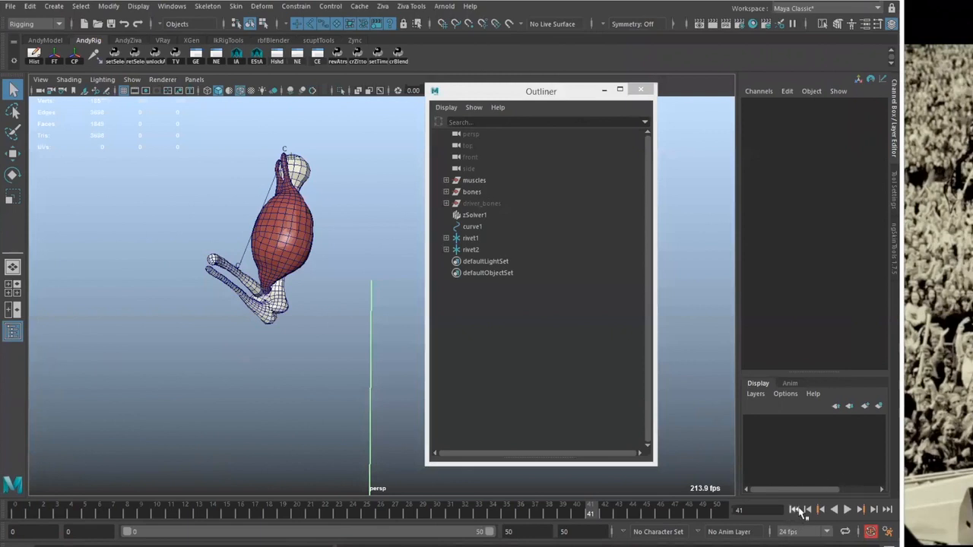
Examine the contracted bicep from several angles, select its tissue, and return to frame 0
left_click_drag(292, 295, 317, 272, "alt")
left_click(317, 268)
left_click(317, 272)
middle_click_drag(290, 258, 302, 265, "alt")
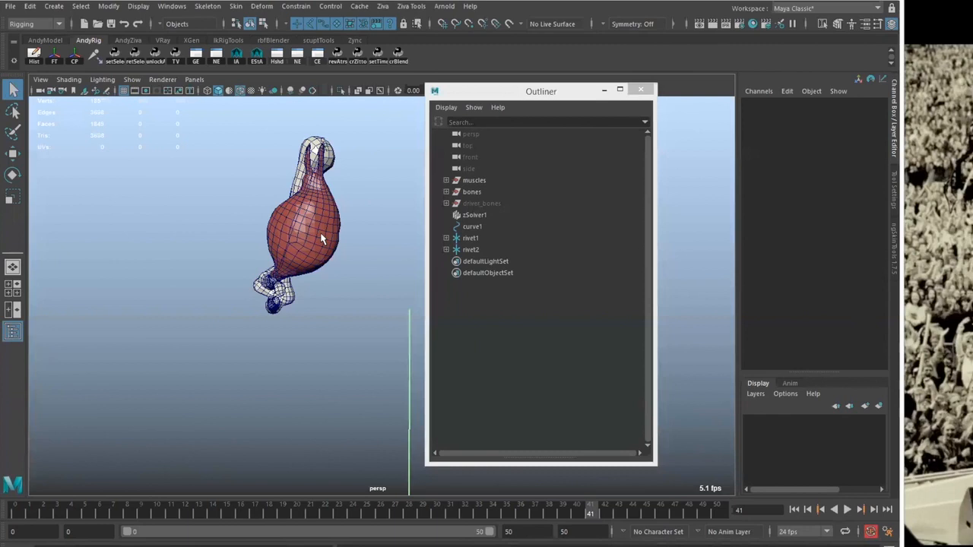
left_click(321, 239)
left_click_drag(323, 259, 372, 331, "alt")
left_click(794, 510)
left_click_drag(328, 274, 314, 350, "alt")
right_click_drag(314, 349, 344, 314, "alt")
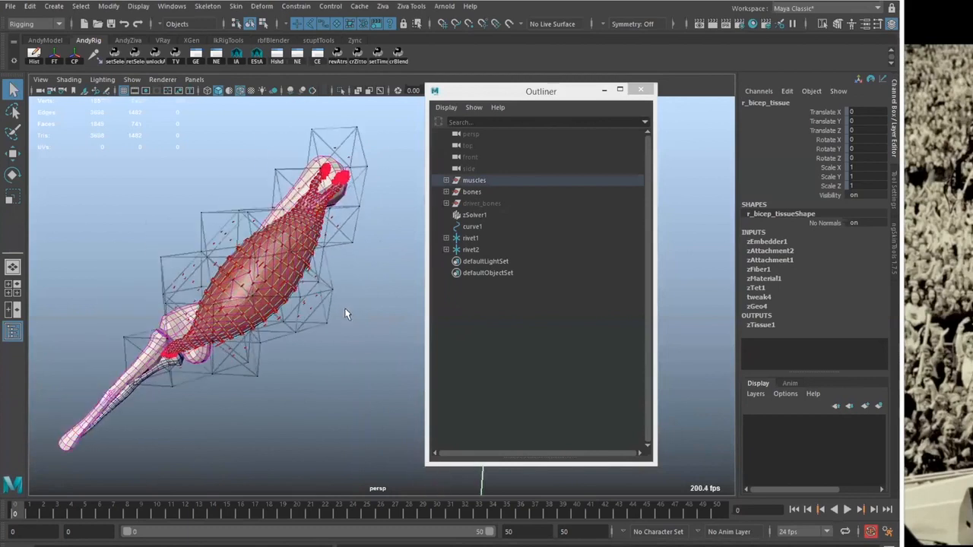
Isolate the bicep tissue and start painting its zFiber map, adjusting the brush settings
left_click_drag(312, 281, 314, 227, "alt")
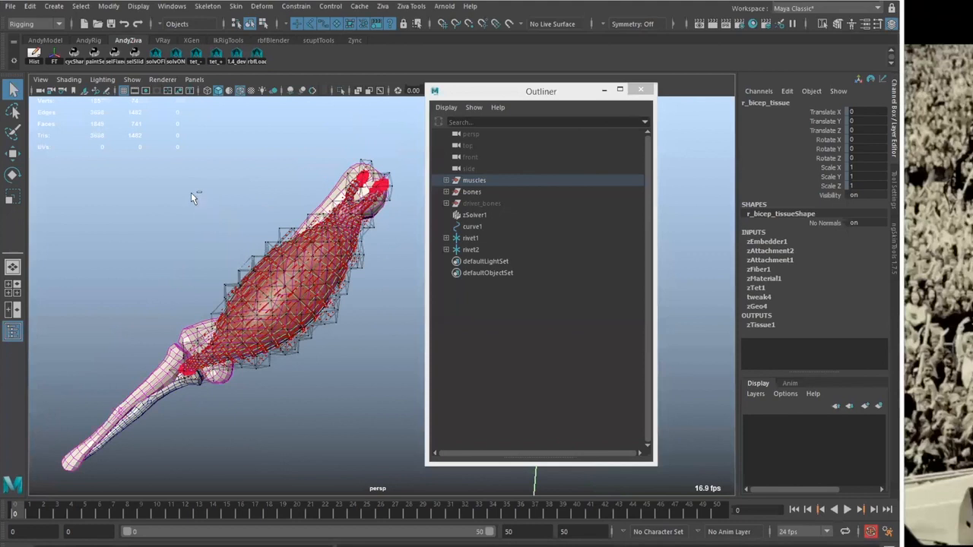
key("ctrl+1")
right_click(277, 278)
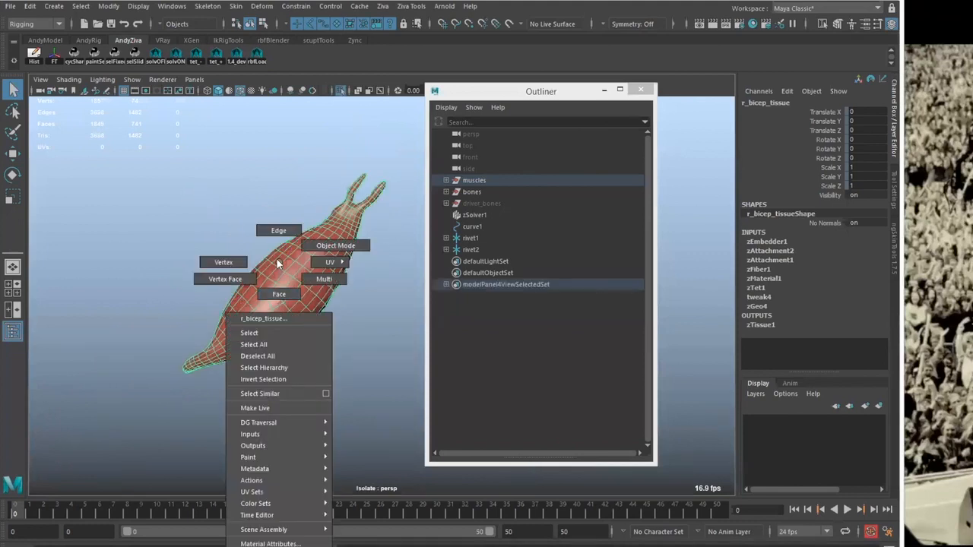
mouse_move(267, 455)
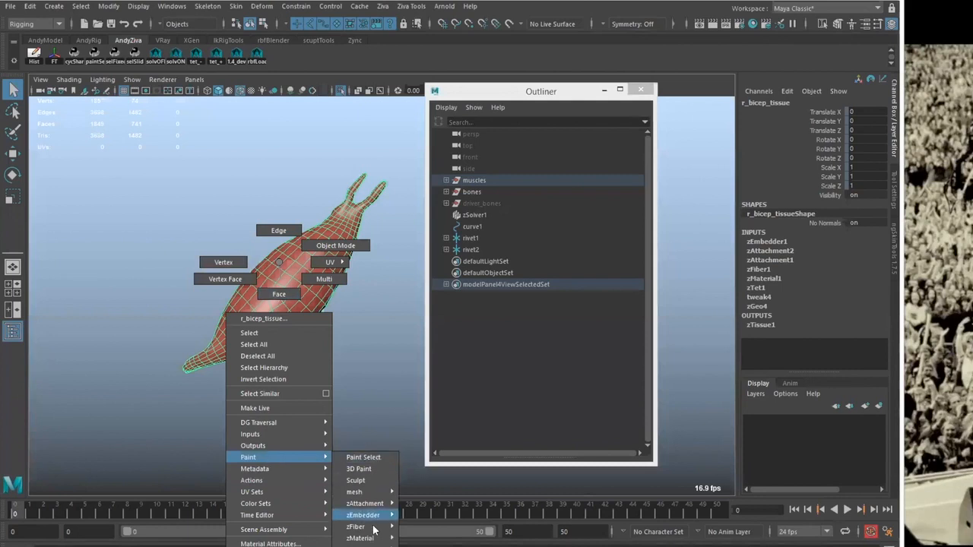
mouse_move(371, 528)
left_click(438, 539)
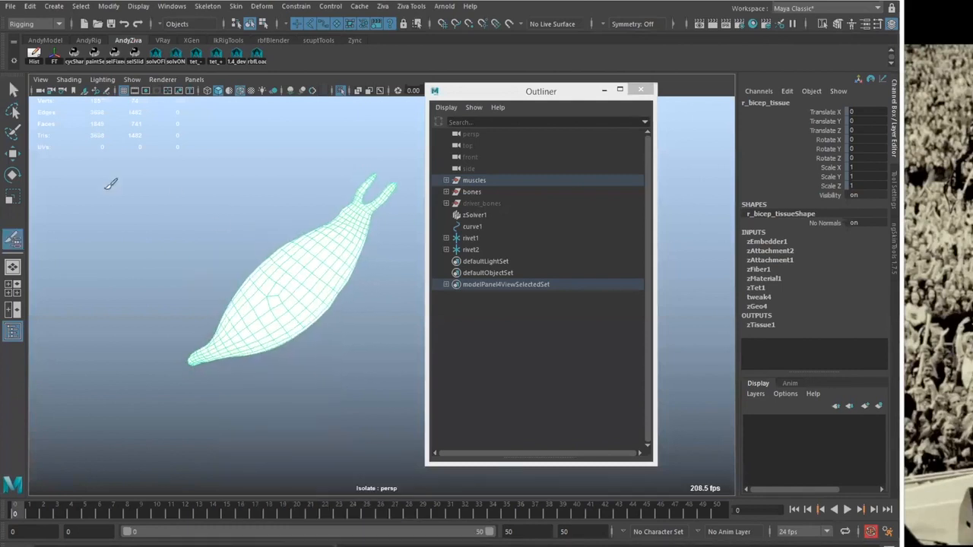
left_click_drag(763, 279, 688, 274)
Paint freehand strokes on the isolated bicep's zFiber map across the muscle belly and leave the paint tool
middle_click_drag(260, 219, 278, 226, "alt")
key("b")
mouse_move(266, 248)
left_mouse_down()
mouse_move(281, 245)
mouse_move(307, 210)
mouse_move(296, 206)
mouse_move(284, 267)
left_mouse_up()
mouse_move(217, 287)
left_mouse_down()
mouse_move(283, 223)
mouse_move(168, 313)
mouse_move(247, 294)
mouse_move(323, 198)
mouse_move(287, 250)
mouse_move(206, 248)
mouse_move(213, 278)
mouse_move(321, 271)
mouse_move(289, 266)
mouse_move(298, 293)
mouse_move(316, 300)
left_mouse_up()
mouse_move(264, 269)
left_mouse_down("alt")
mouse_move(202, 186)
mouse_move(205, 195)
left_mouse_up("alt")
mouse_move(251, 301)
left_mouse_down()
mouse_move(269, 276)
mouse_move(252, 283)
left_mouse_up()
mouse_move(297, 311)
left_mouse_down()
mouse_move(257, 274)
mouse_move(317, 357)
mouse_move(384, 370)
mouse_move(282, 329)
mouse_move(258, 205)
left_mouse_up()
key("q")
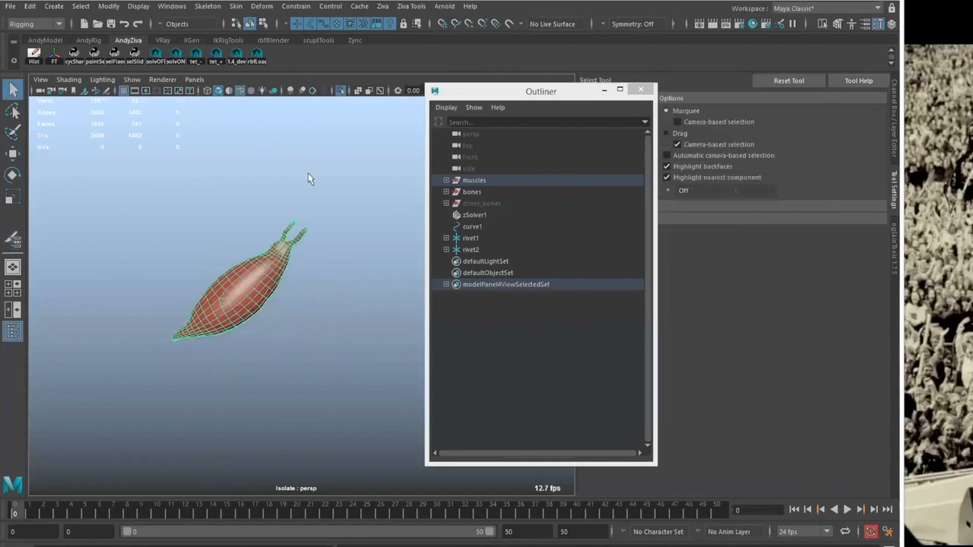
Add a second Muscle Fiber to the bicep tissue, restore the full view, and show the tissue's channels
left_click(382, 6)
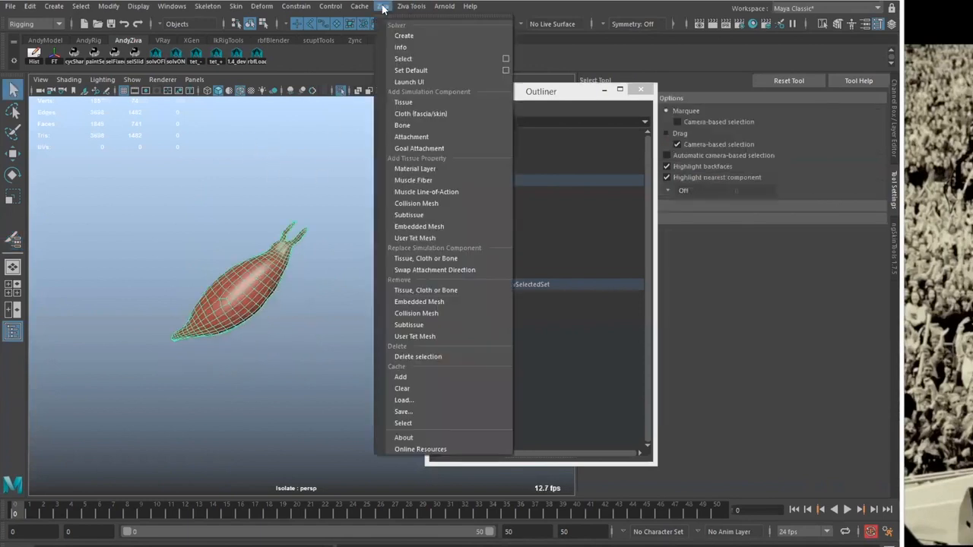
left_click(447, 180)
left_click_drag(316, 238, 315, 245, "alt")
key("ctrl+1")
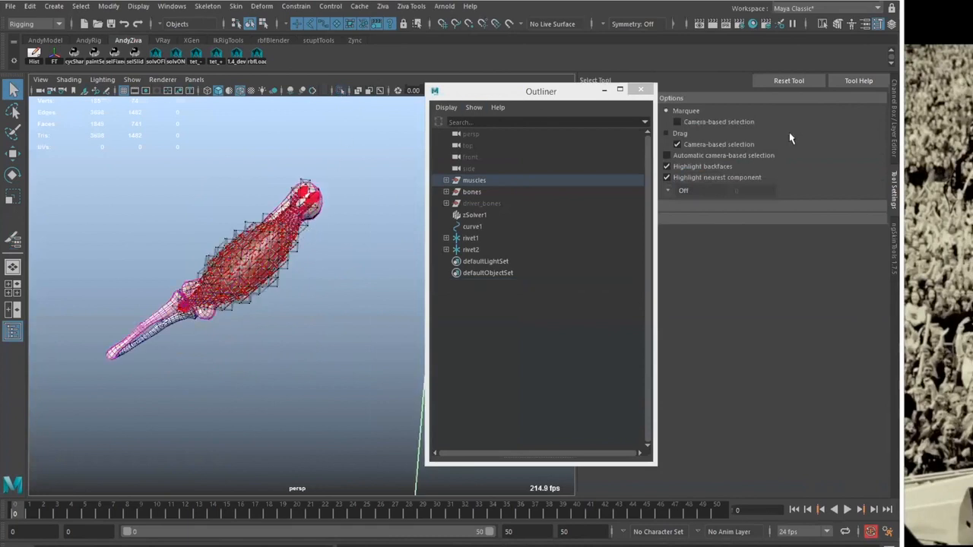
left_click(890, 134)
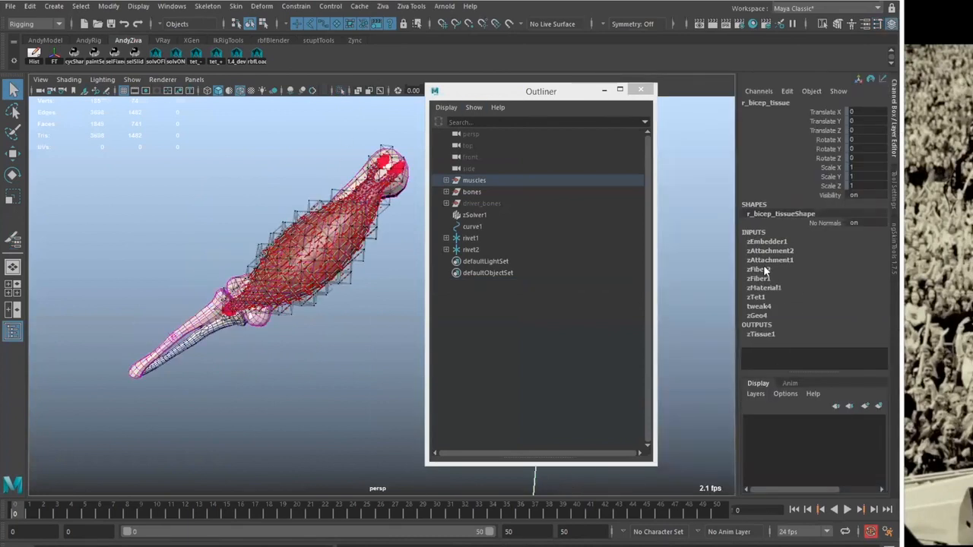
Isolate the bicep tissue, paint freehand strokes on the second fiber's map from both sides, and restore the full view
left_click_drag(296, 289, 308, 301, "alt")
key("ctrl+1")
mouse_move(308, 220)
right_mouse_down()
mouse_move(302, 423)
mouse_move(390, 422)
mouse_move(401, 493)
mouse_move(480, 495)
mouse_move(482, 520)
right_mouse_up()
left_click_drag(328, 364, 322, 342, "alt")
mouse_move(261, 244)
left_mouse_down()
mouse_move(326, 200)
mouse_move(217, 302)
mouse_move(380, 158)
left_mouse_up()
mouse_move(365, 156)
left_mouse_down("alt")
mouse_move(254, 136)
mouse_move(251, 259)
left_mouse_up("alt")
mouse_move(220, 225)
left_mouse_down()
mouse_move(195, 206)
mouse_move(297, 312)
mouse_move(333, 379)
left_mouse_up()
mouse_move(285, 334)
left_mouse_down("alt")
mouse_move(347, 339)
mouse_move(342, 304)
left_mouse_up("alt")
mouse_move(300, 228)
left_mouse_down()
mouse_move(358, 210)
mouse_move(171, 262)
mouse_move(267, 310)
mouse_move(311, 241)
mouse_move(311, 344)
mouse_move(282, 289)
mouse_move(228, 289)
mouse_move(244, 312)
left_mouse_up()
key("ctrl+1")
key("q")
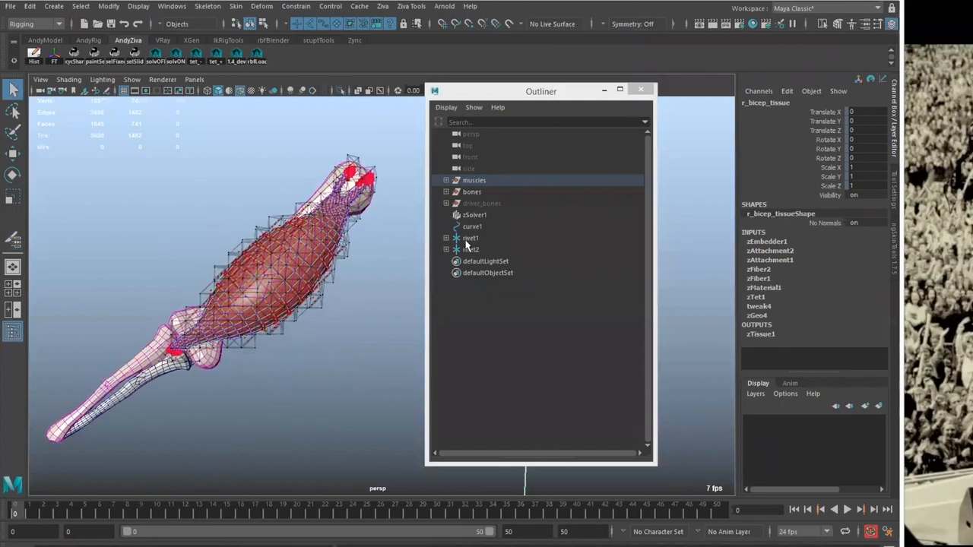
Select curve1 together with zFiber2 and add a Muscle Line-of-Action for the second fiber
right_click_drag(278, 267, 334, 266, "alt")
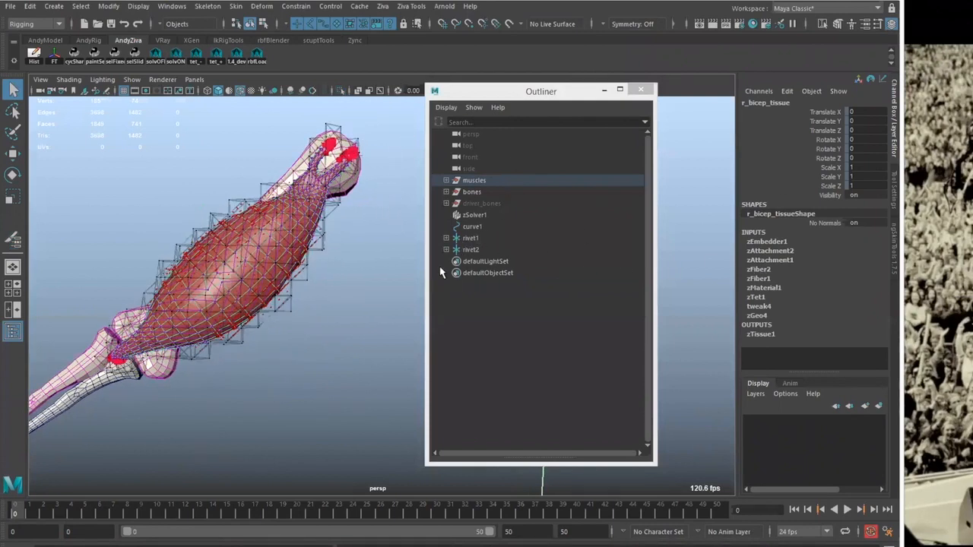
left_click(772, 271)
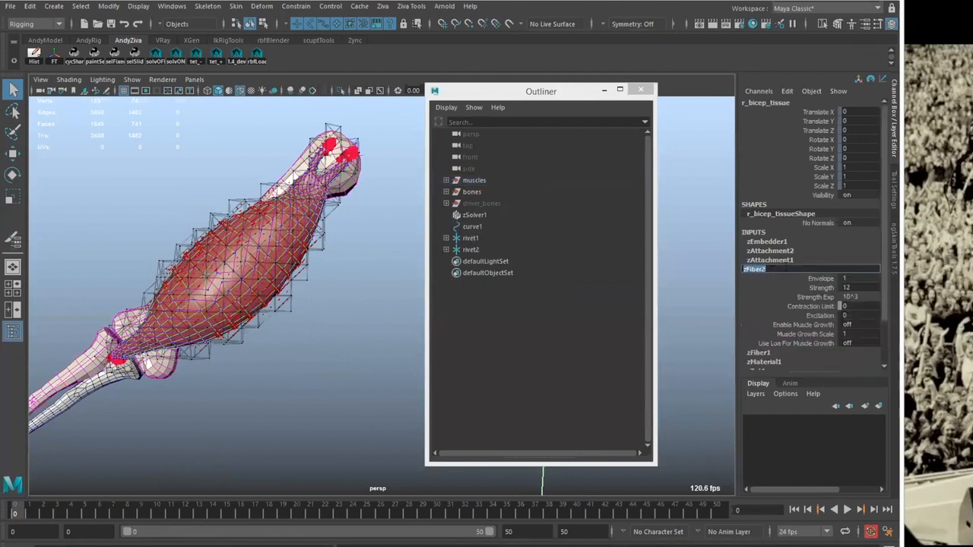
left_click(471, 228)
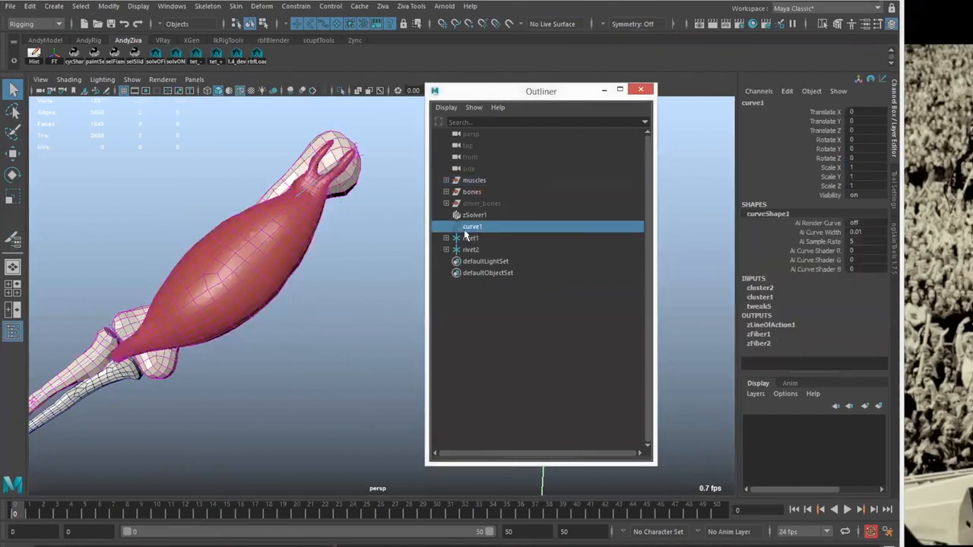
left_click(122, 545)
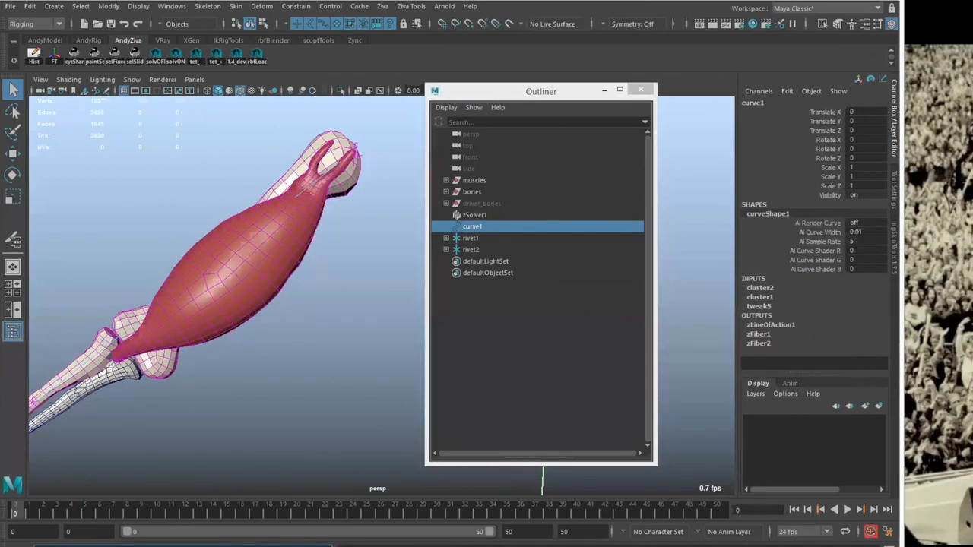
left_click(758, 344)
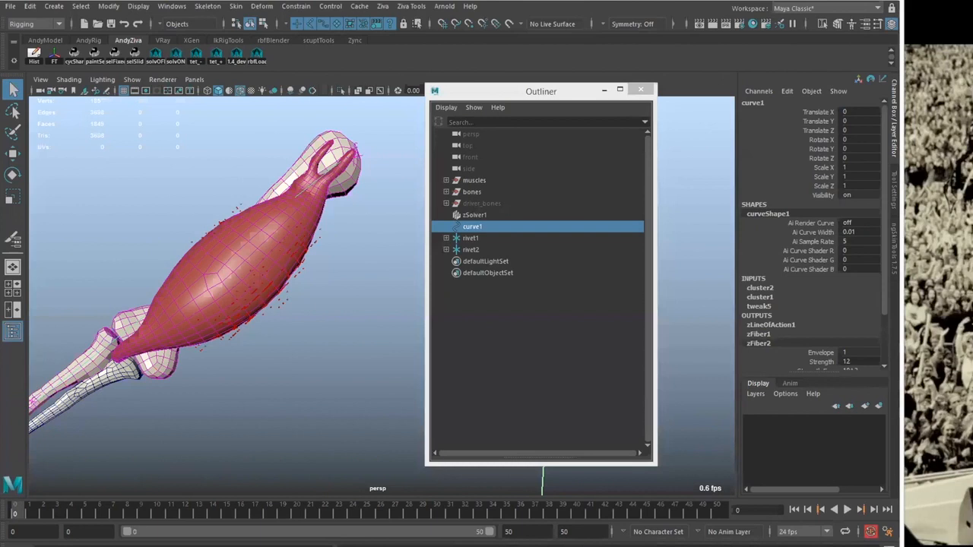
left_click(416, 9)
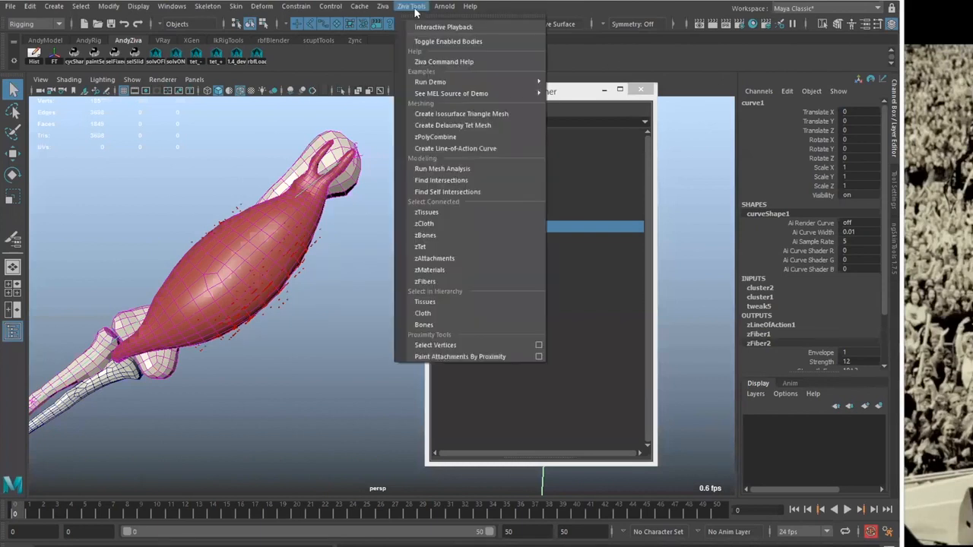
mouse_move(382, 10)
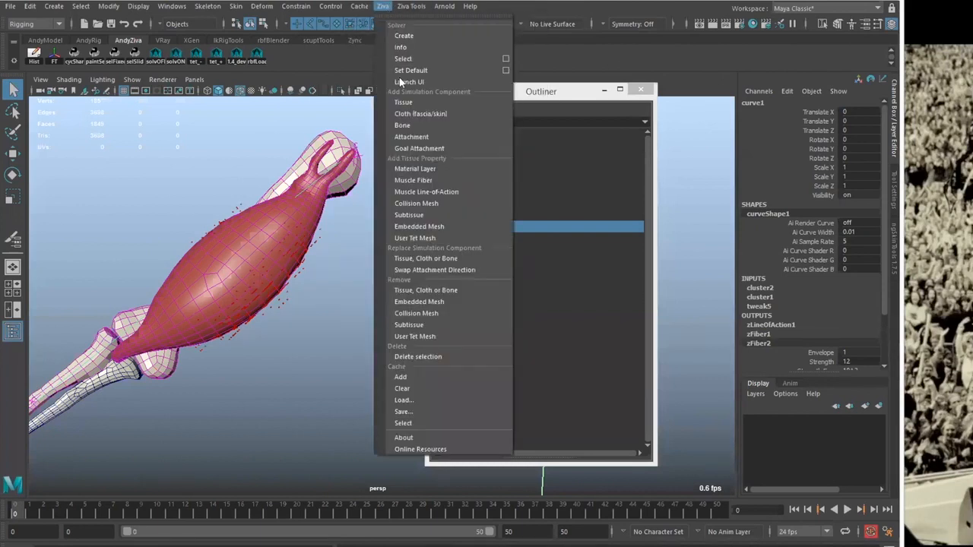
left_click(438, 193)
On the bicep tissue's zFiber2, enable Muscle Growth, set Muscle Growth Scale to 1.5, and turn on Use Loa For Muscle Growth
left_click_drag(882, 295, 880, 365)
left_click(283, 247)
left_click(759, 269)
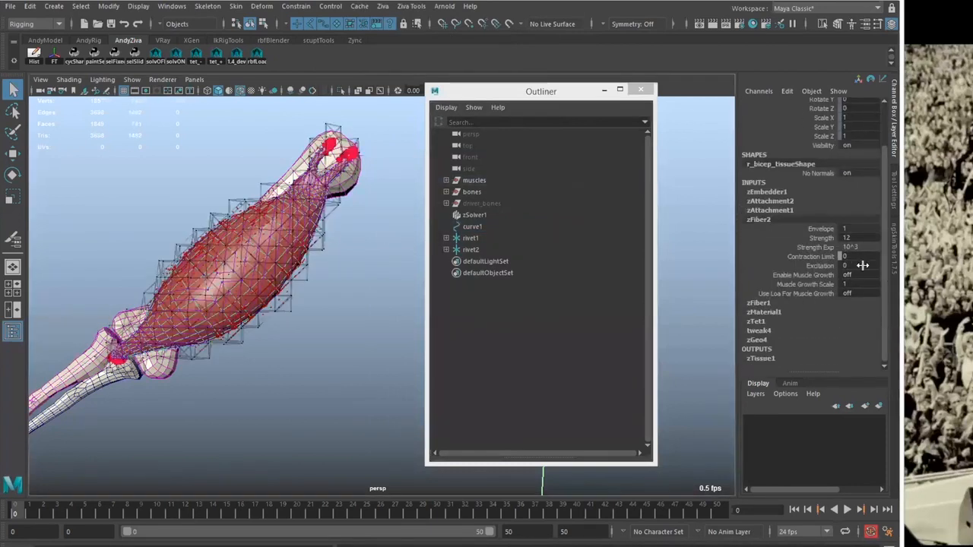
left_click(867, 285)
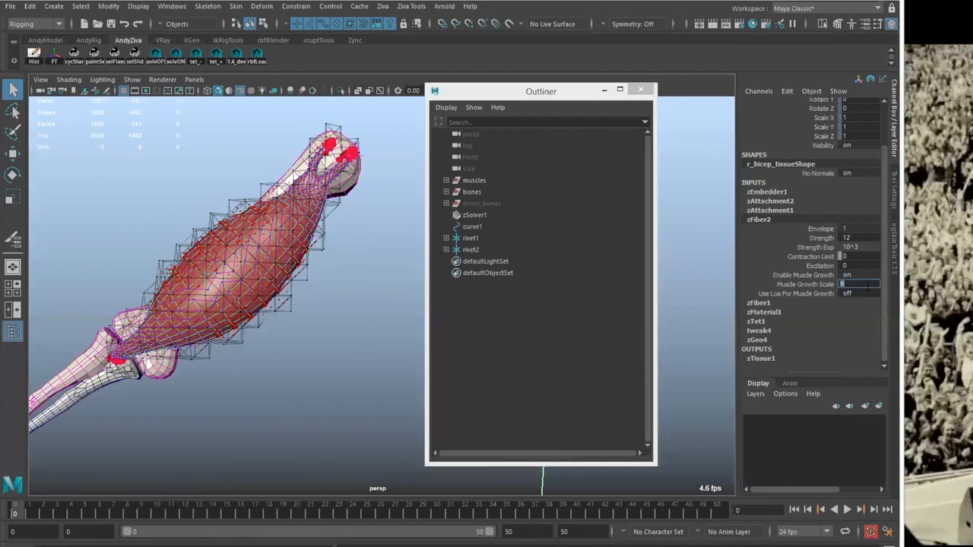
key("Return")
left_click(868, 293)
type("1")
key("Return")
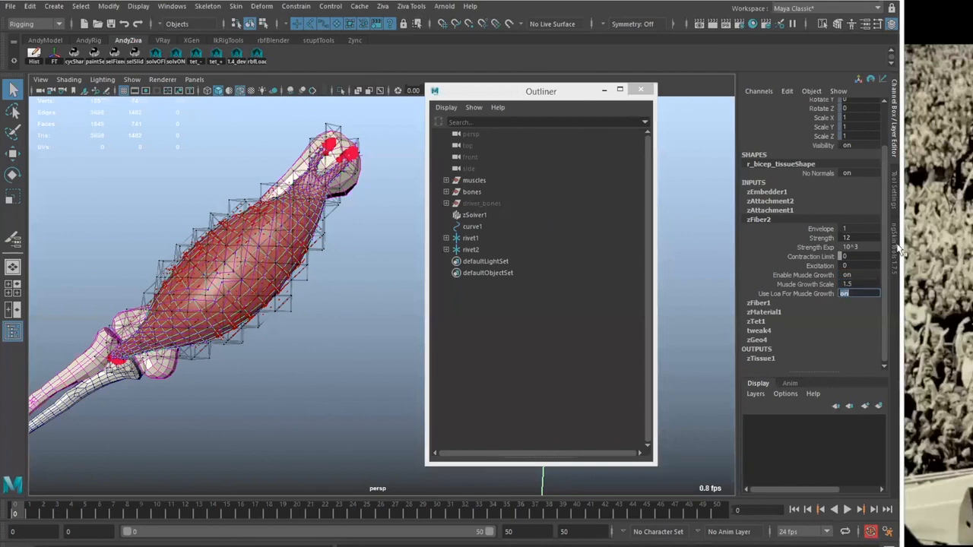
Play the simulation to frame 38, examine the contracted bicep from several angles, and return to frame 0
middle_click_drag(297, 342, 329, 366, "alt")
right_click_drag(329, 366, 278, 404, "alt")
middle_click_drag(277, 405, 260, 386, "alt")
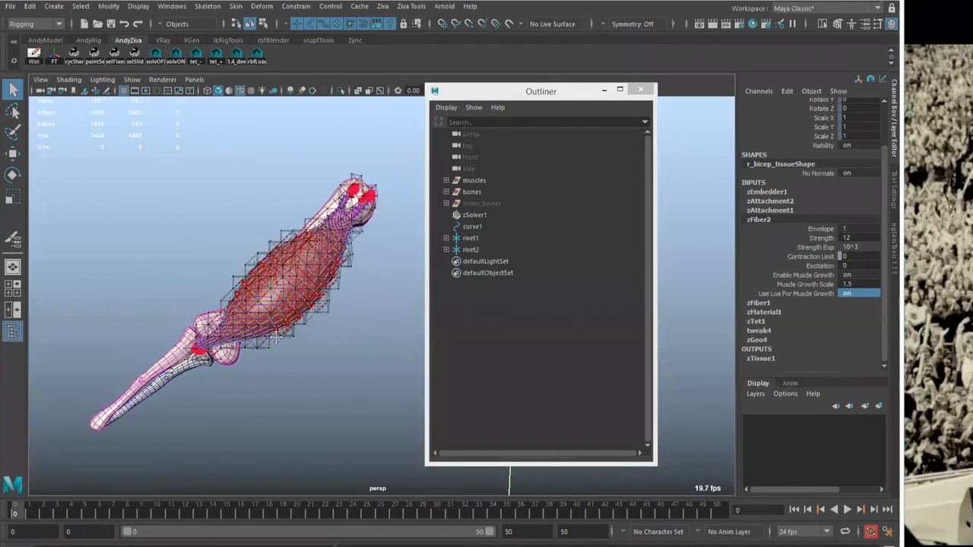
left_click(847, 510)
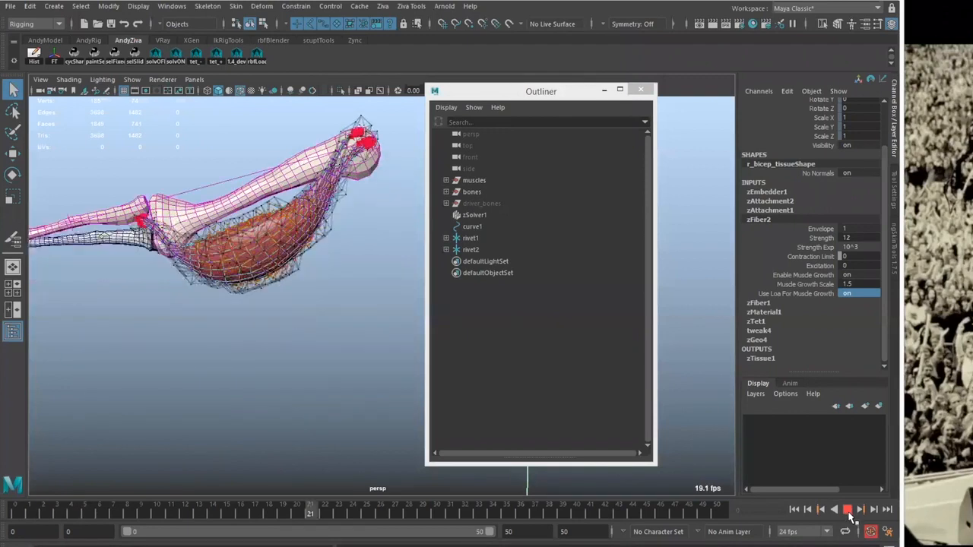
key("Escape")
left_click_drag(257, 378, 334, 388, "alt")
left_click(364, 373)
left_click(298, 243)
left_click_drag(205, 320, 255, 359, "alt")
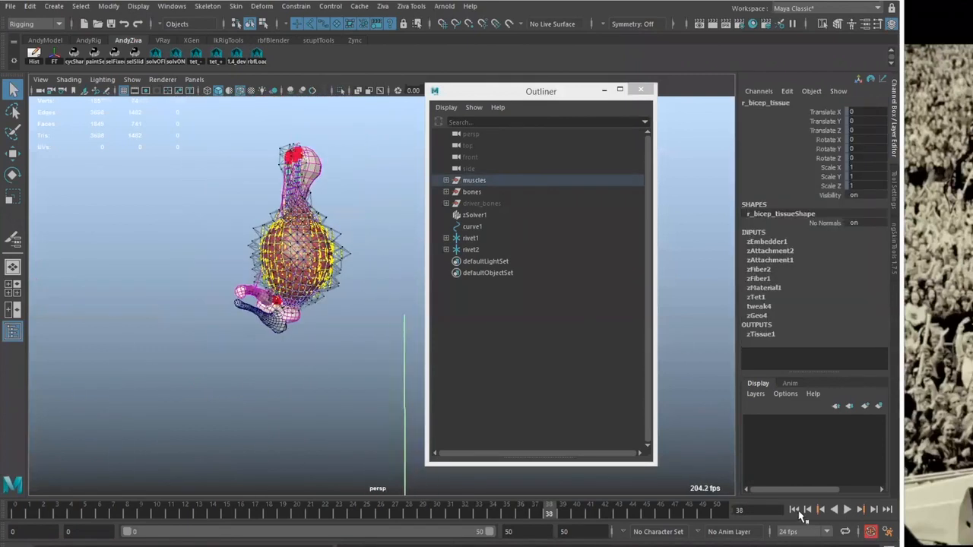
left_click(795, 510)
left_click_drag(269, 311, 239, 241, "alt")
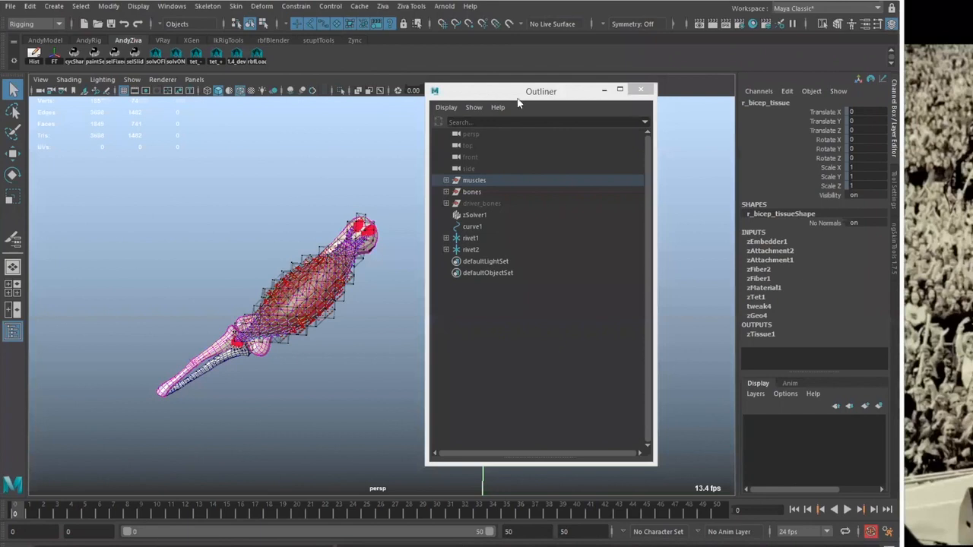
Move the Outliner clear of the arm, clear the selection, and select the bicep tissue again
left_click_drag(523, 93, 584, 89)
middle_click_drag(375, 306, 393, 266, "alt")
middle_click_drag(386, 144, 394, 134, "alt")
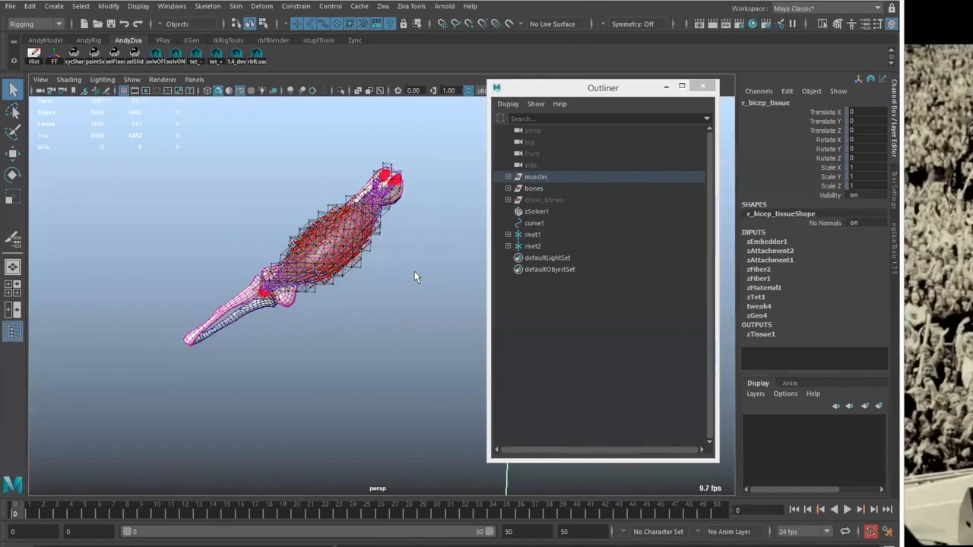
left_click(617, 93)
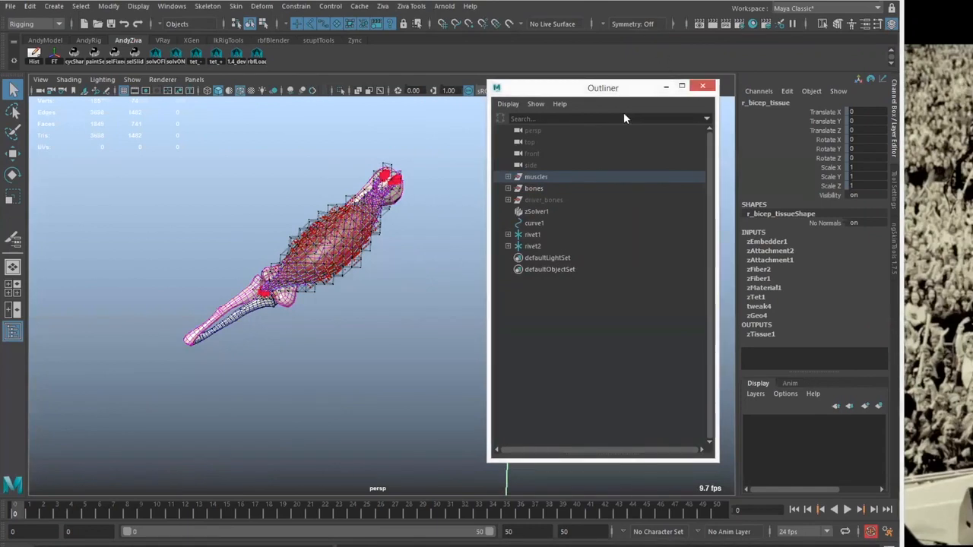
left_click_drag(623, 118, 628, 114)
left_click(584, 490)
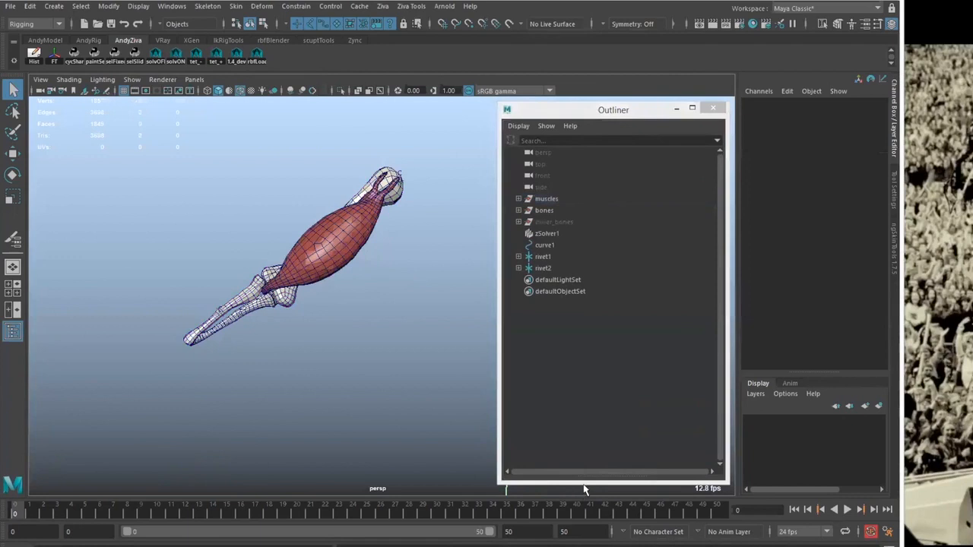
left_click(329, 287)
left_click_drag(328, 287, 479, 71, "alt")
Select the attachments connected to the bicep tissue, reselect the tissue, and look inside the muscles group
left_click(382, 6)
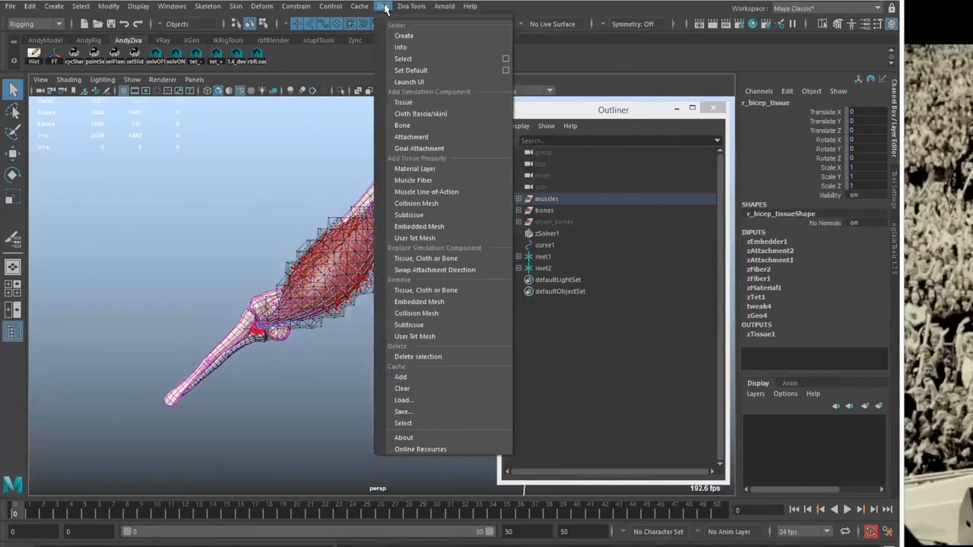
left_click(431, 84)
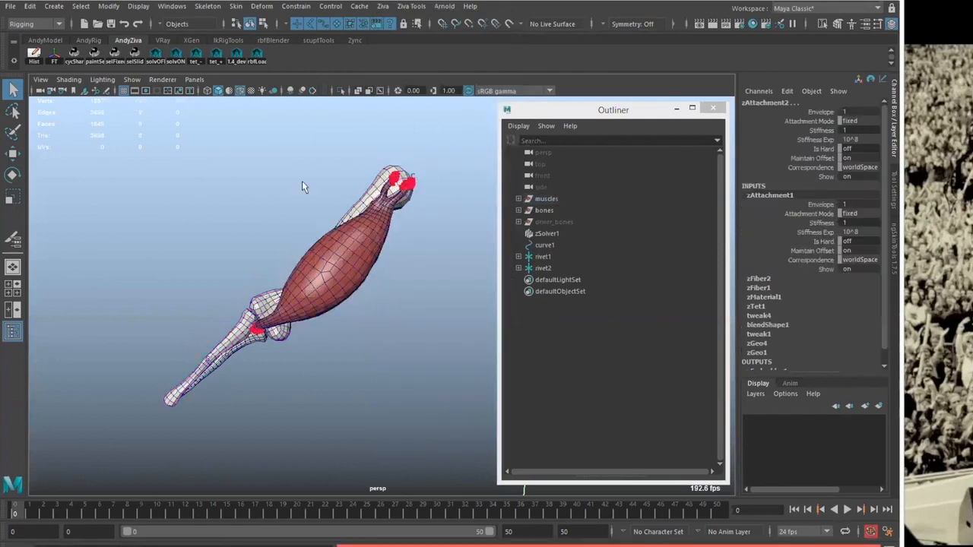
left_click(370, 298)
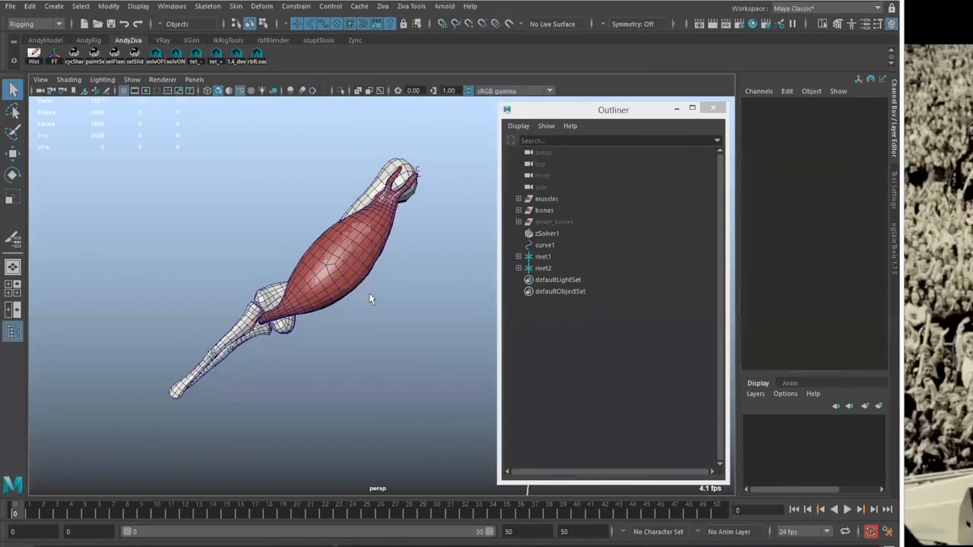
left_click(374, 301)
left_click(519, 199)
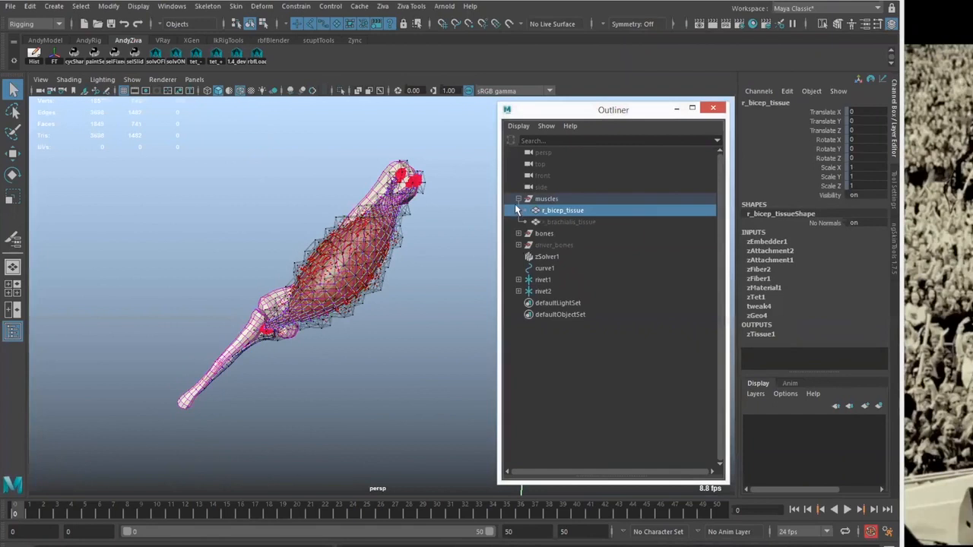
left_click(518, 198)
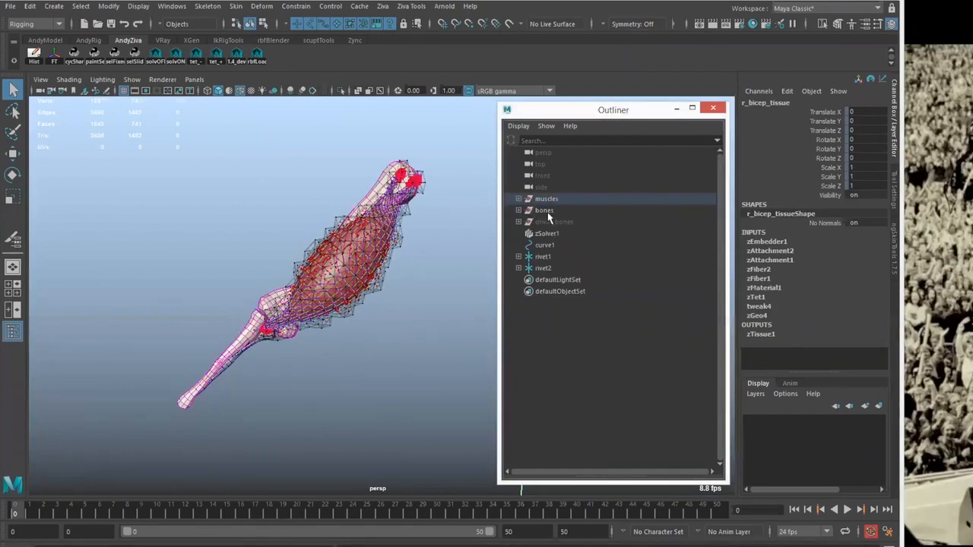
Expand the bones group and rename the humerus bone as r_humerus_bone_driver
left_click(536, 210)
left_click(519, 213)
double_click(569, 223)
left_click(579, 234)
left_click(588, 226)
double_click(601, 223)
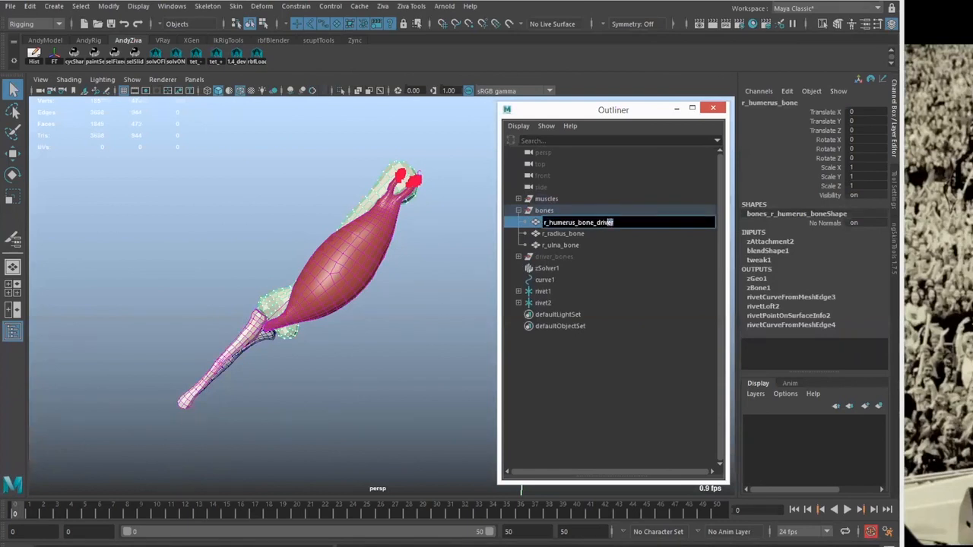
key("Return")
Rename the other two bones as r_radius_bone_driver and r_ulna_bone_driver
double_click(592, 235)
left_click(592, 235)
type("_driver")
double_click(591, 245)
left_click(591, 246)
type("_driver")
left_click(567, 209)
Launch the Ziva Scene Panel for the bicep tissue and place it beside the arm
left_click(555, 198)
key("f")
left_click(382, 6)
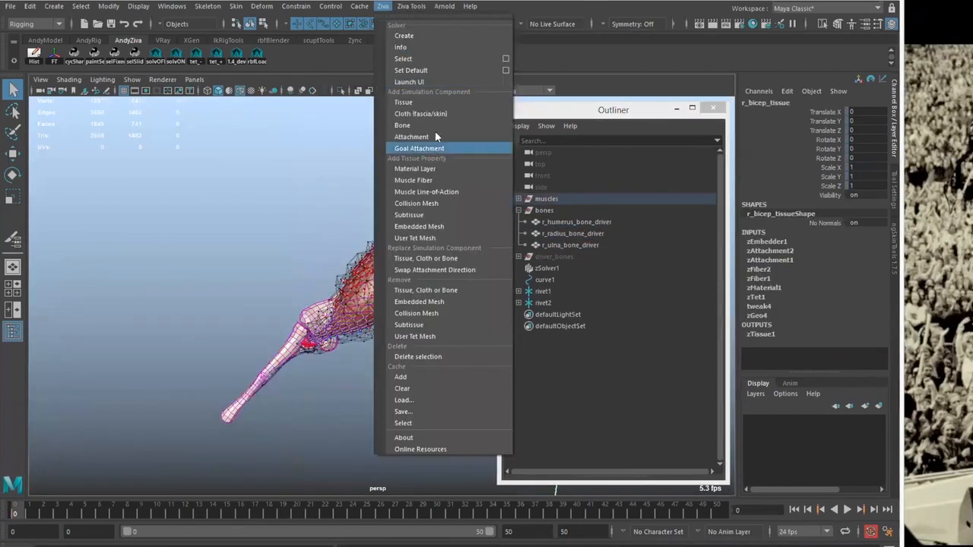
left_click(421, 103)
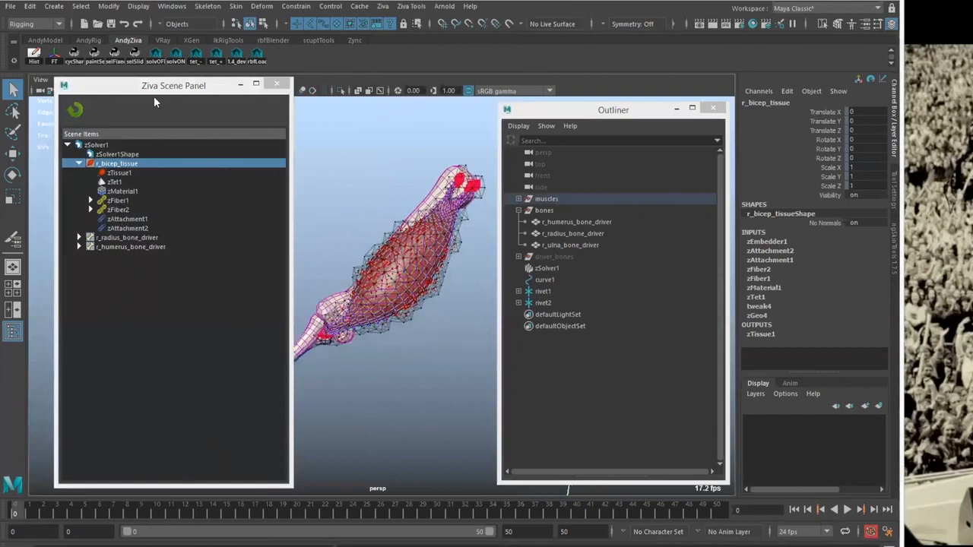
left_click_drag(170, 88, 190, 102)
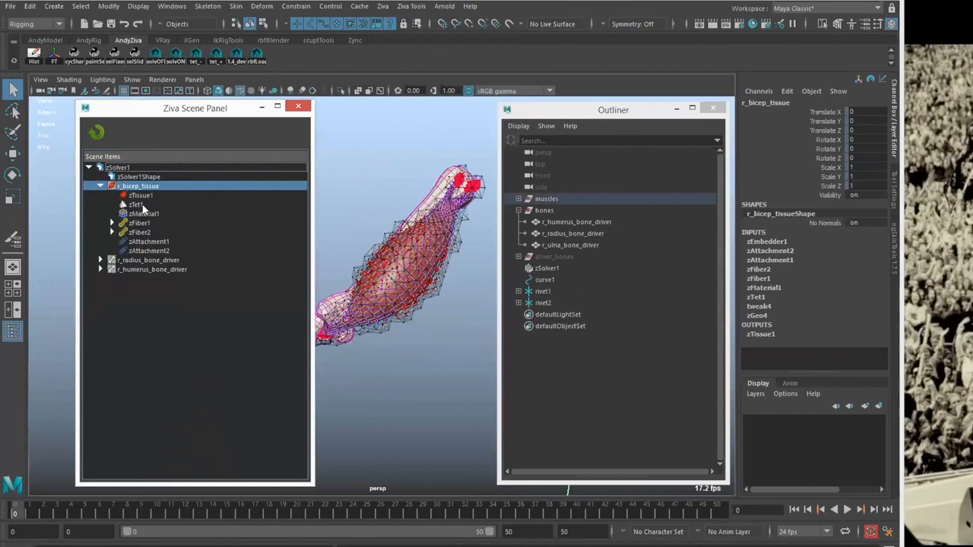
left_click(427, 306)
left_click(426, 303)
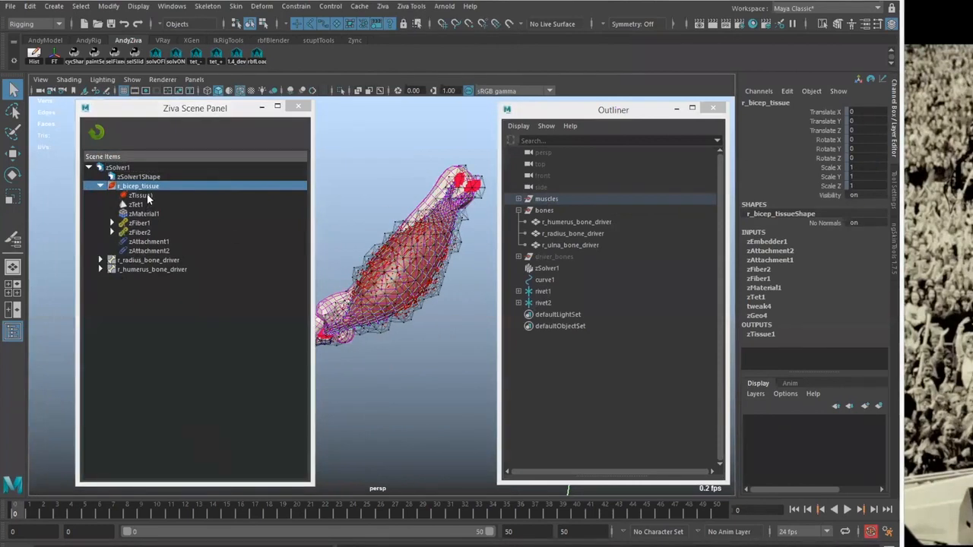
Expand zFiber1 in the Ziva Scene Panel and select the curve driving its zLineOfAction1
left_click(112, 222)
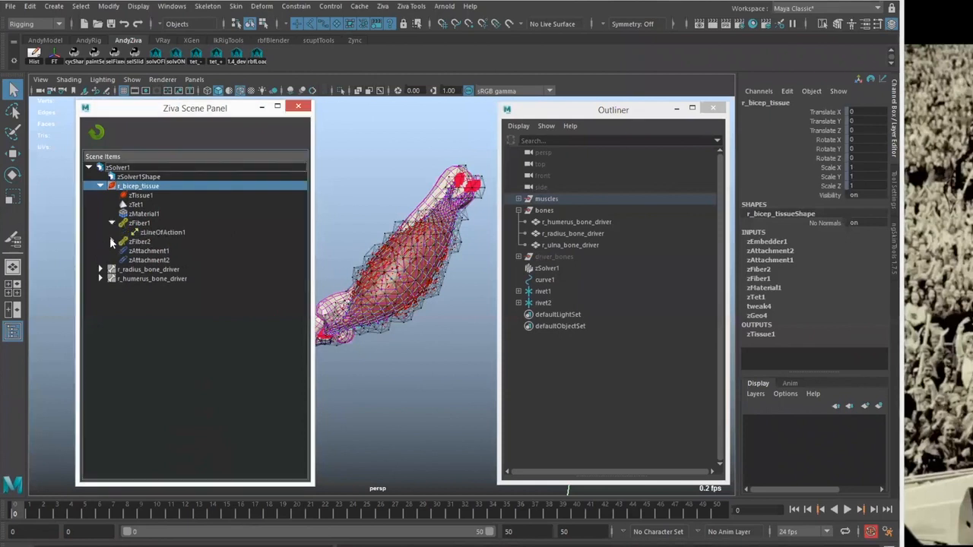
left_click(151, 233)
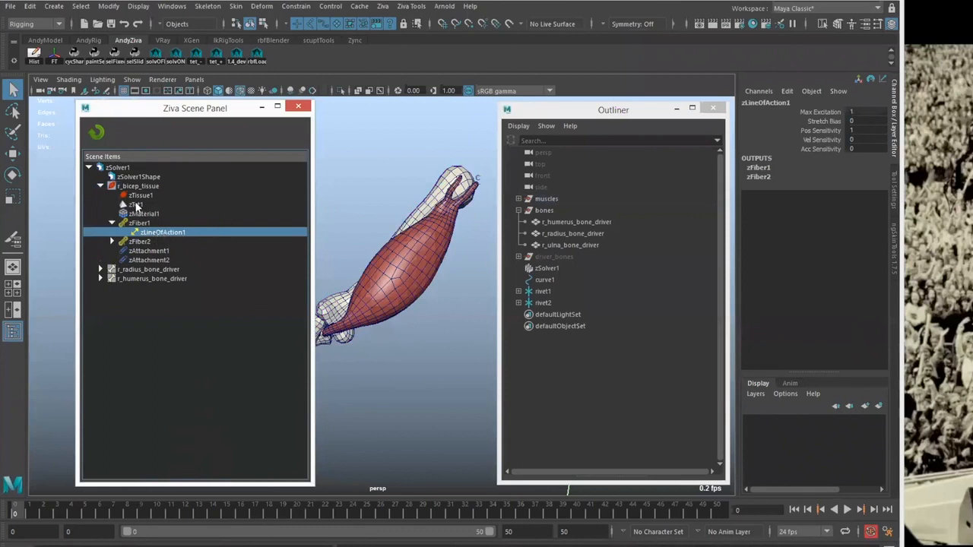
right_click(168, 233)
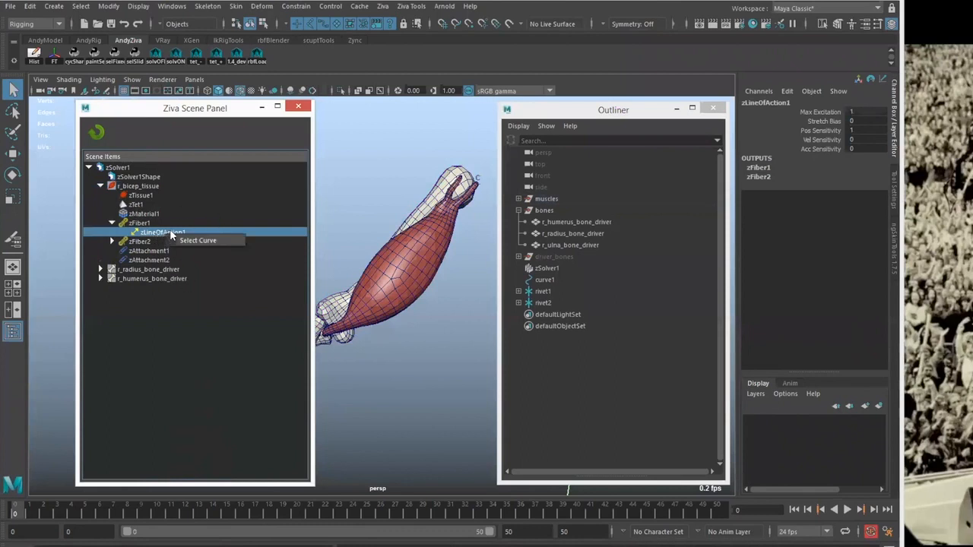
left_click(207, 241)
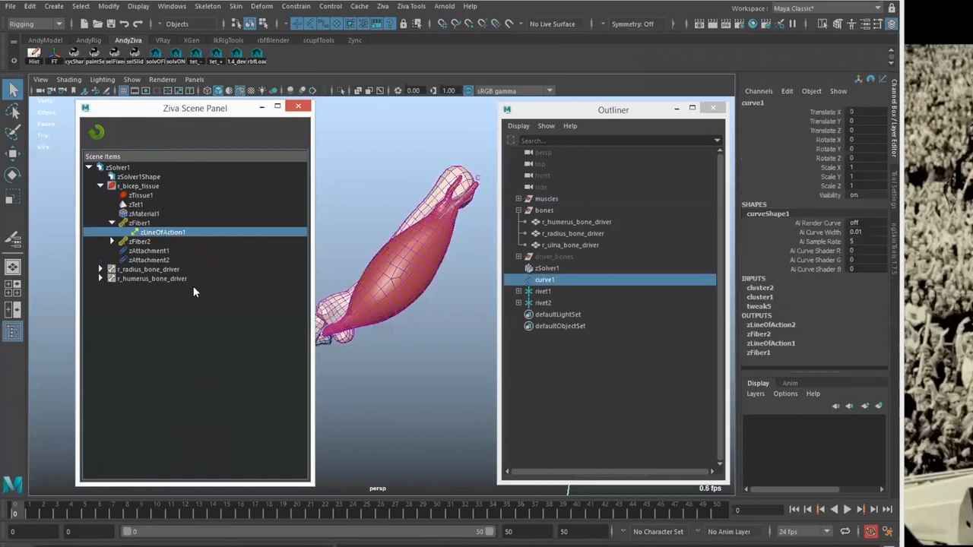
Expand zFiber2 in the scene tree and review the lines of action, fiber and material nodes of the bicep
left_click(112, 241)
left_click(159, 251)
left_click(161, 232)
left_click(162, 260)
left_click(156, 233)
left_click(152, 223)
left_click(152, 215)
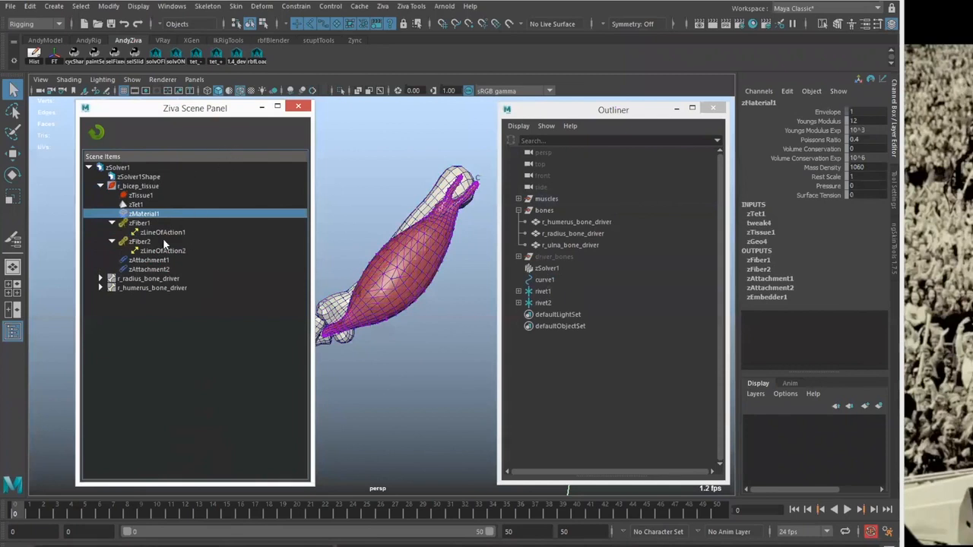
Expand the humerus and radius driver bones in the scene tree and inspect the bicep's zAttachment1 and zAttachment2
left_click(100, 287)
left_click(99, 278)
left_click(425, 201)
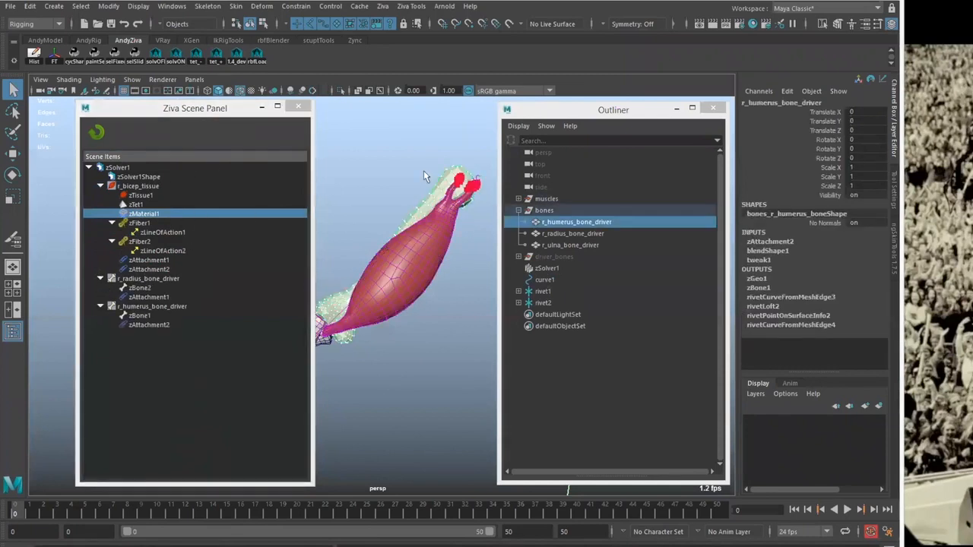
left_click(159, 270)
left_click(161, 263)
left_click(162, 269)
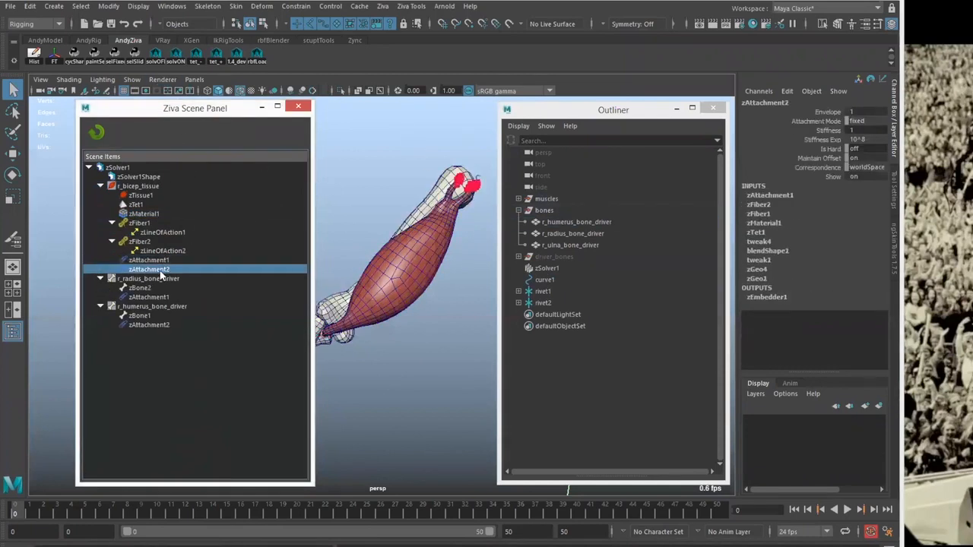
Inspect the bicep's zAttachment1 on the radius and narrow and shift the Outliner to uncover the arm
left_click(166, 262)
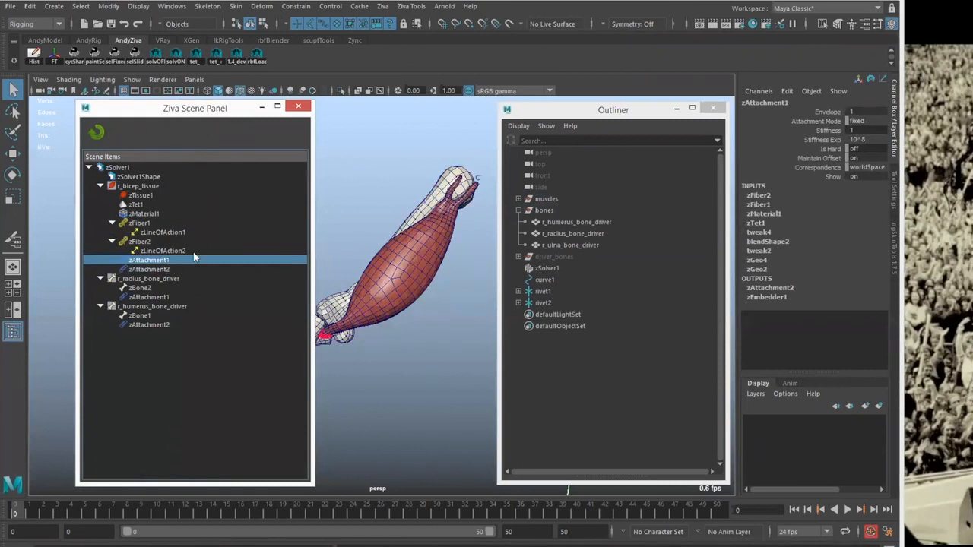
middle_click_drag(366, 305, 411, 261, "alt")
right_click_drag(411, 261, 422, 293, "alt")
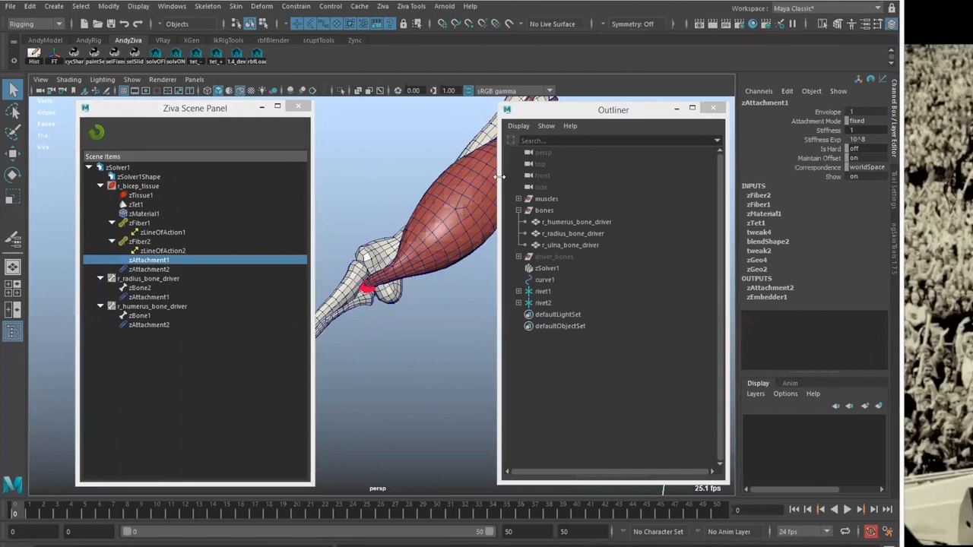
left_click_drag(499, 173, 544, 173)
left_click_drag(578, 104, 577, 133)
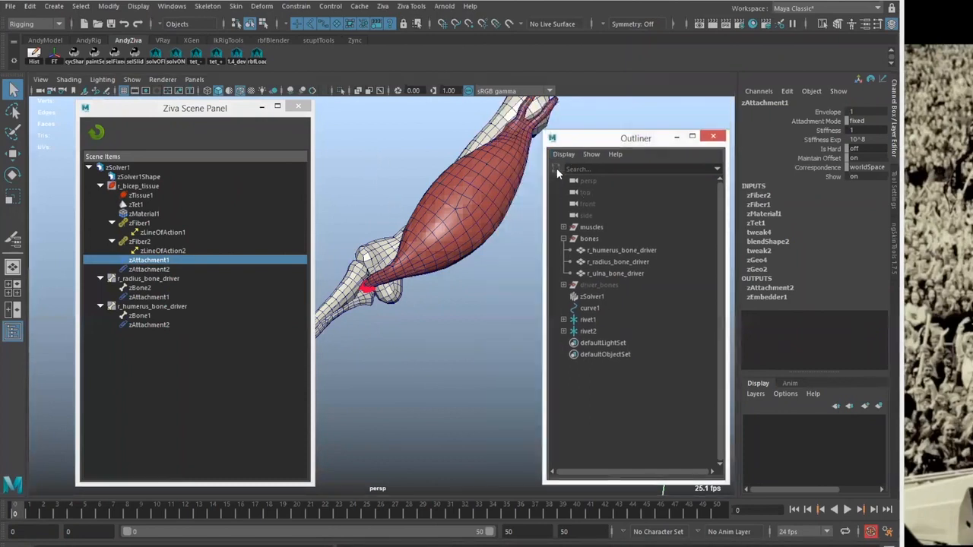
Select the bicep, compare its zAttachment2 and zAttachment1 on the bones, and collapse the r_bicep_tissue branch in the scene tree
left_click(365, 299)
left_click_drag(395, 293, 395, 257, "alt")
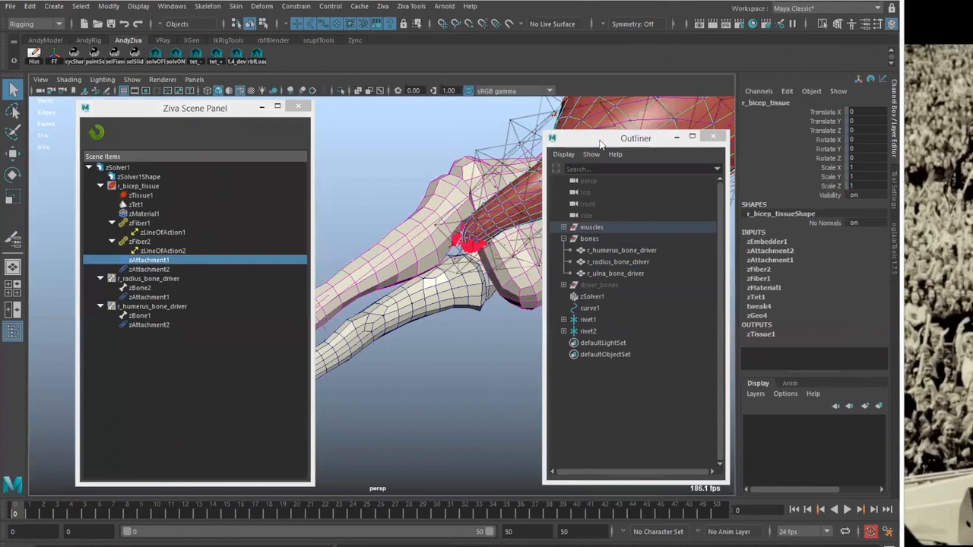
left_click(160, 270)
left_click_drag(374, 231, 411, 161, "alt")
right_click_drag(411, 161, 352, 211, "alt")
left_click_drag(351, 211, 173, 216, "alt")
left_click(161, 260)
left_click_drag(186, 273, 131, 189)
left_click(101, 186)
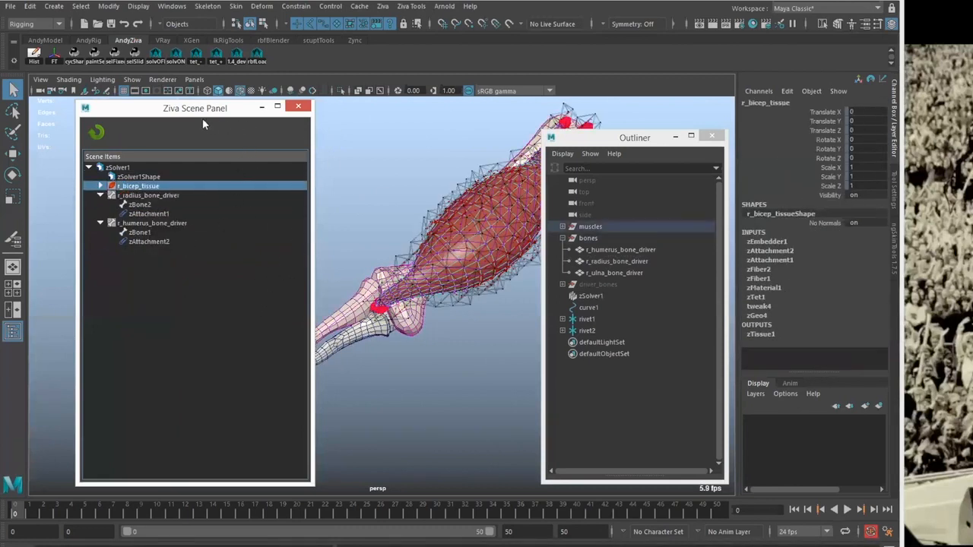
Select the radius driver bone on the model and limit the Ziva scene tree to its connected nodes
left_click_drag(202, 119, 208, 115)
middle_click_drag(364, 225, 388, 173, "alt")
left_click(370, 298)
left_click_drag(369, 254, 375, 295, "alt")
left_click(372, 295)
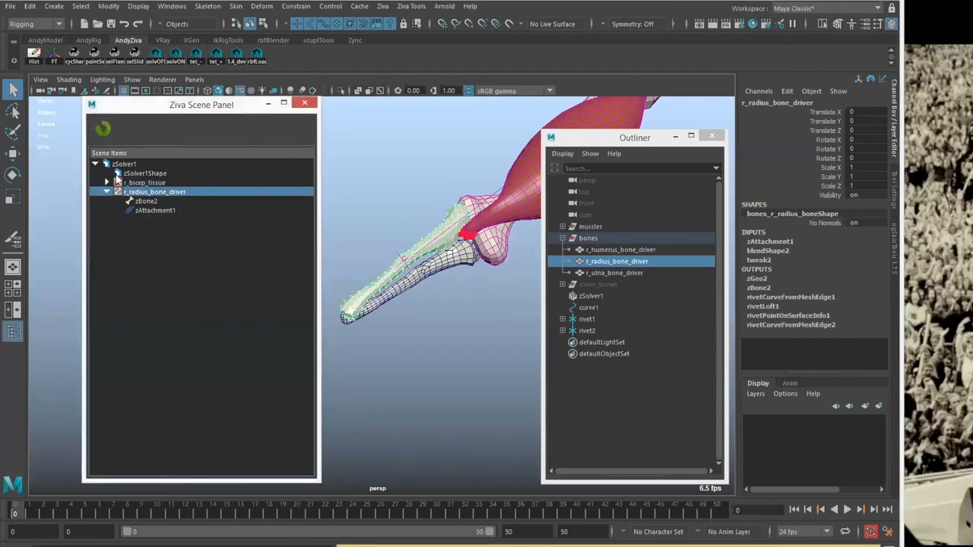
Select the bicep tissue to review its node tree and clear the selection
middle_click_drag(414, 265, 385, 278, "alt")
left_click_drag(385, 279, 490, 190, "alt")
left_click(471, 310)
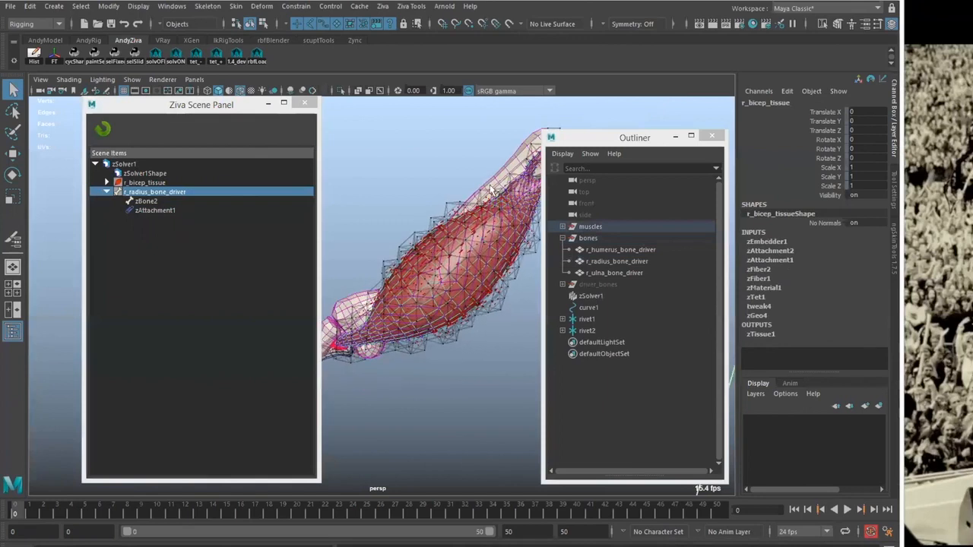
left_click(490, 190)
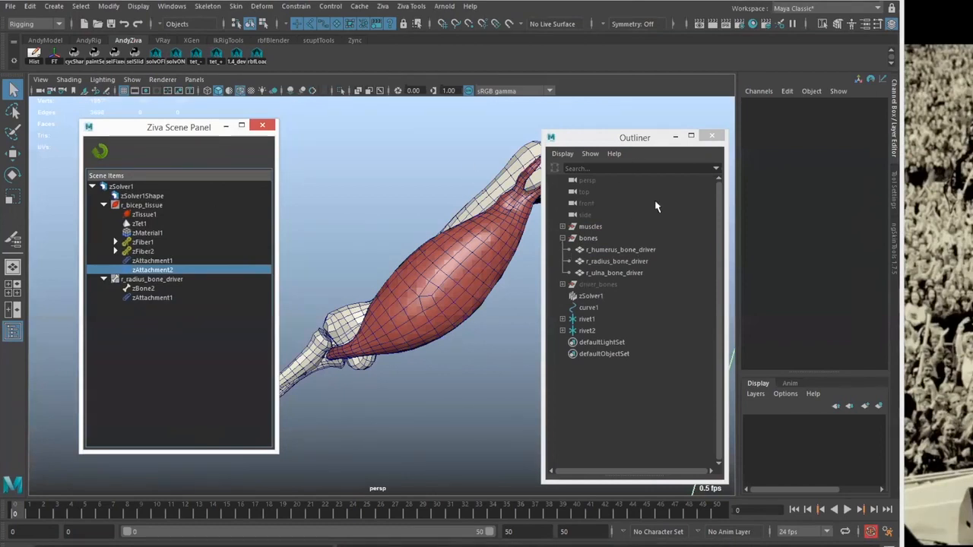
Open the Script Editor and run zCache -h in MEL to print the command's help
left_click(940, 378)
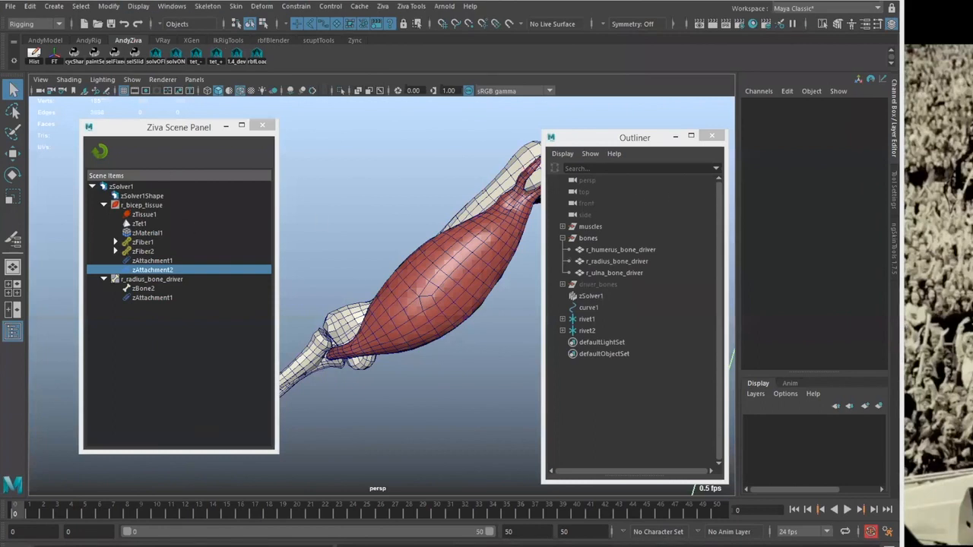
left_click(886, 545)
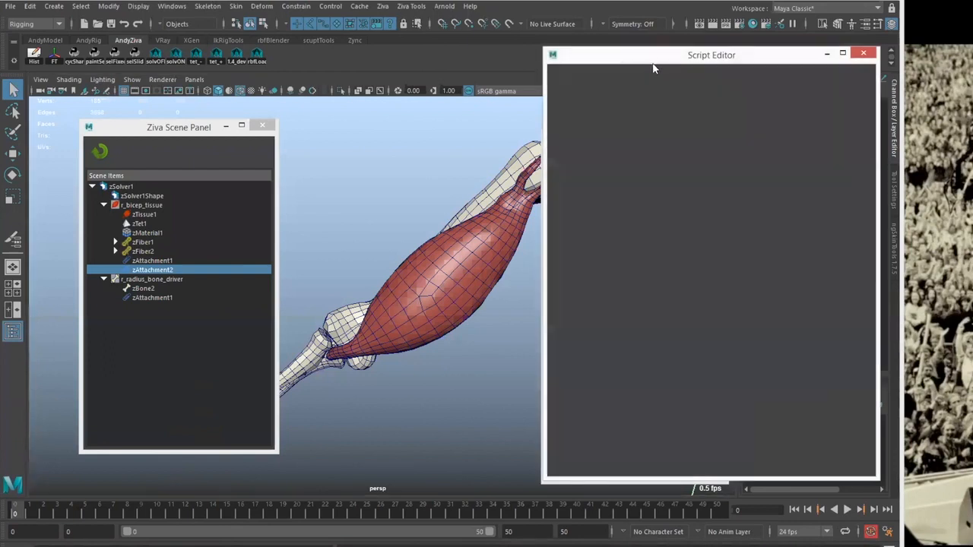
left_click(566, 294)
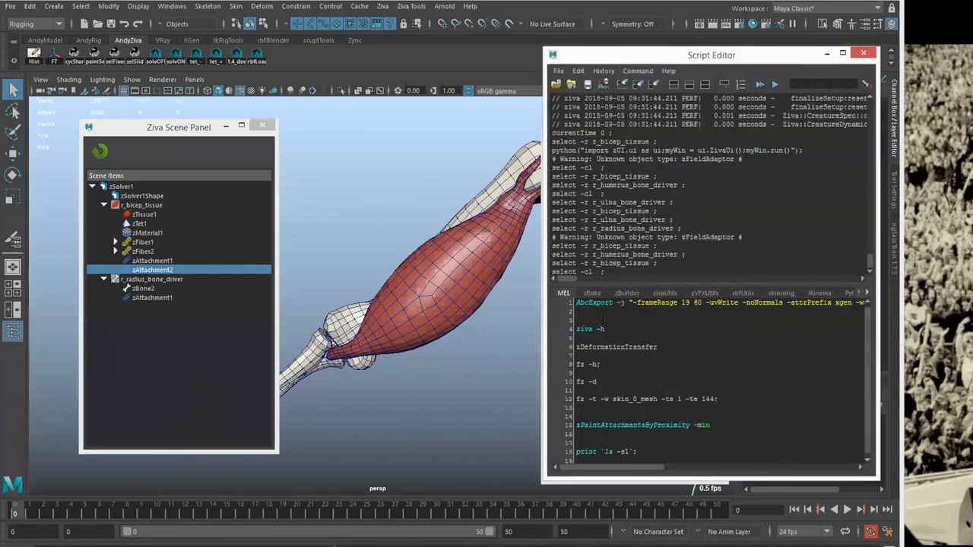
type("zCache -h")
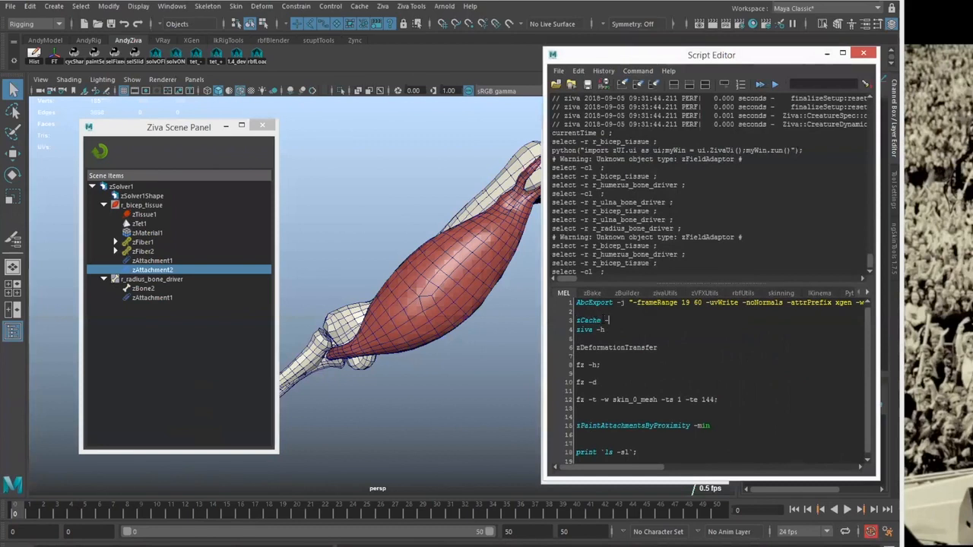
key("shift+Home")
key("ctrl+Return")
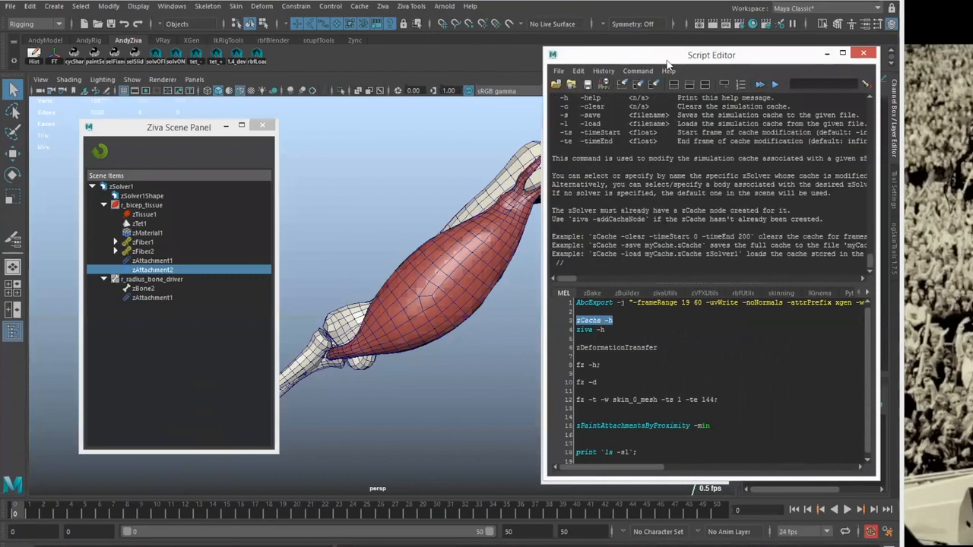
Examine the save, load and time range flags in the zCache help and enlarge the Script Editor's output area
left_click_drag(668, 60, 513, 125)
mouse_move(454, 197)
left_mouse_down()
mouse_move(434, 187)
mouse_move(443, 196)
left_mouse_up()
left_click(433, 179)
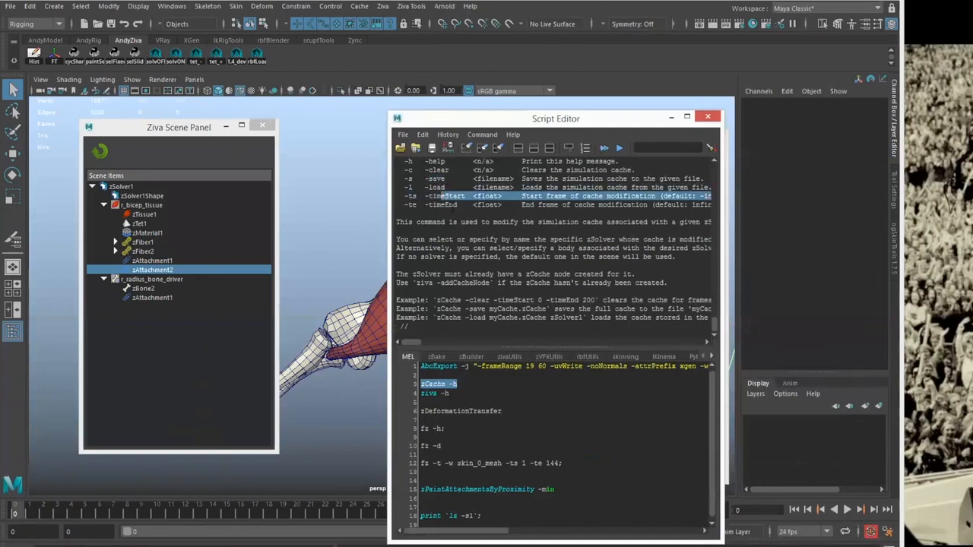
left_click(428, 178)
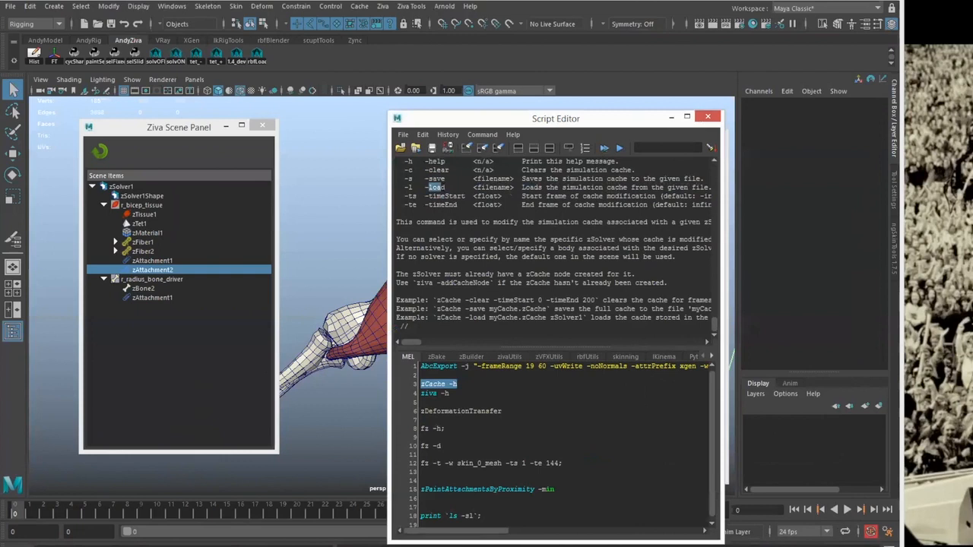
left_click_drag(424, 179, 446, 179)
left_click(445, 181)
left_click(446, 186)
left_click_drag(517, 123, 498, 130)
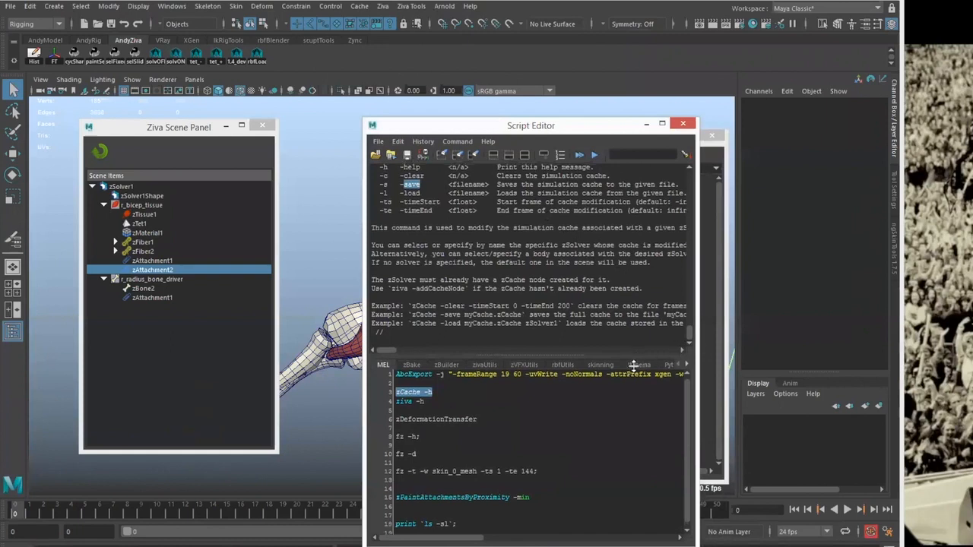
left_click_drag(633, 366, 633, 454)
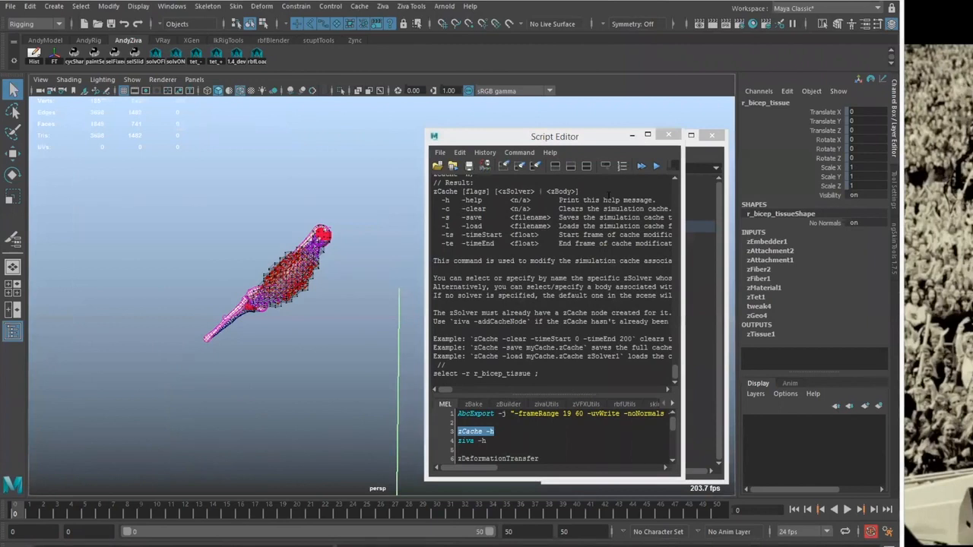
Play the bicep simulation up to frame 38 and return to frame 0
key("alt+v")
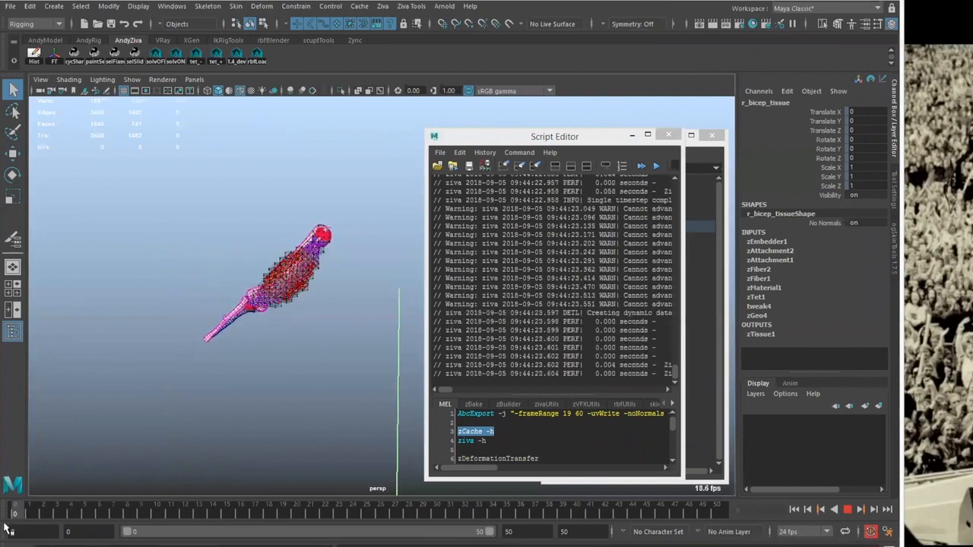
left_click(12, 507)
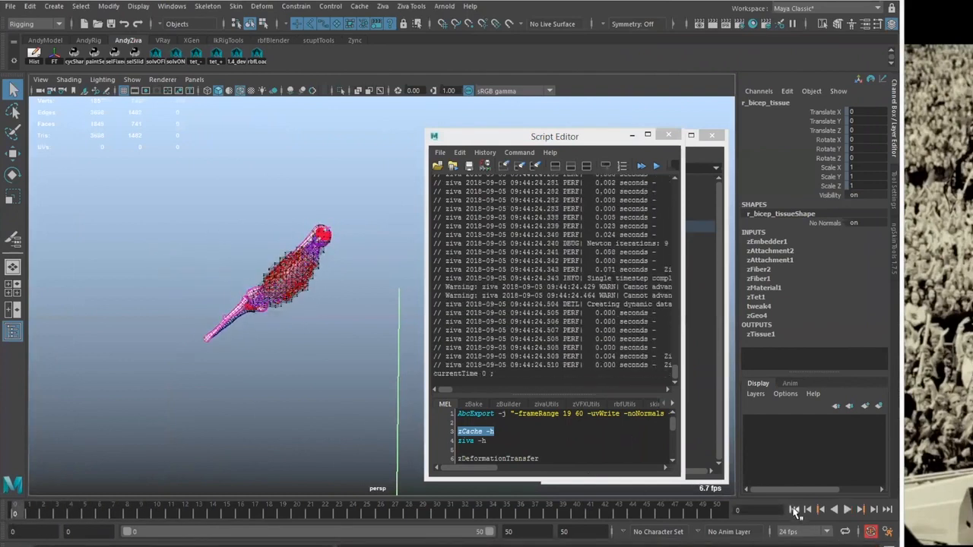
key("alt+v")
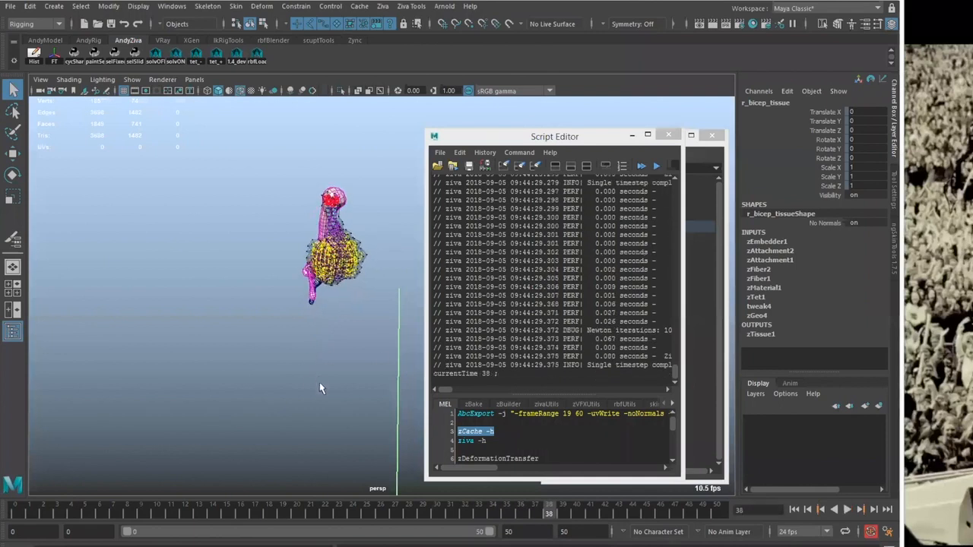
left_click(14, 508)
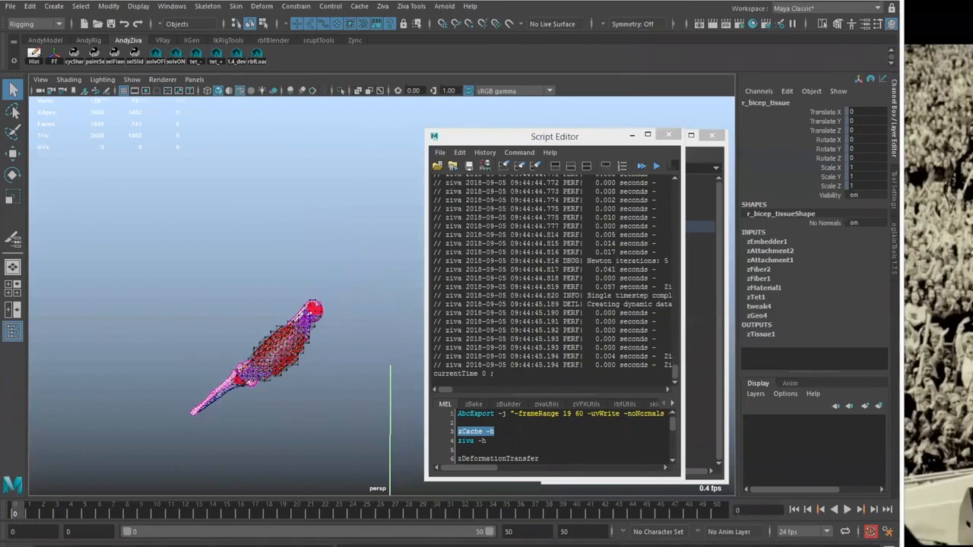
Bring the arm scene's Maya window to the front and clear the selection
mouse_move(229, 545)
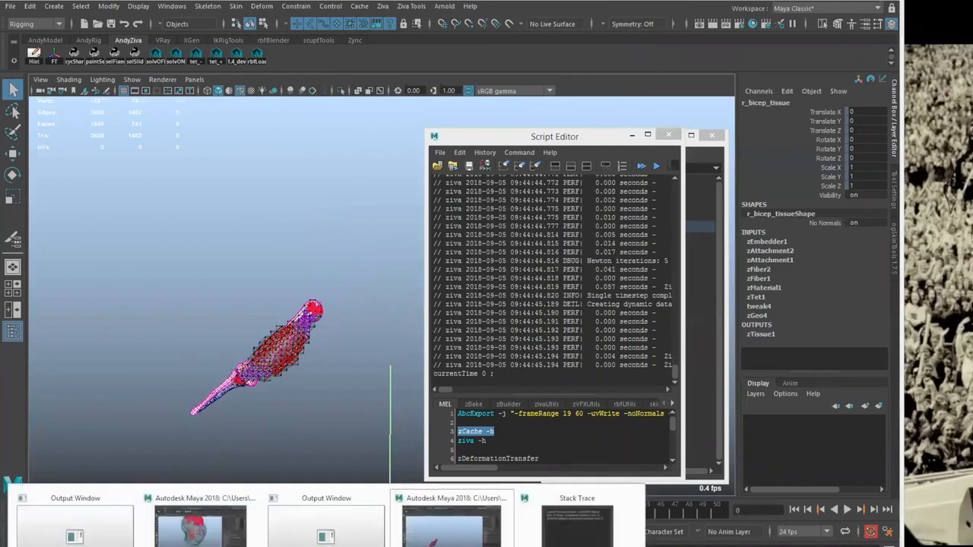
left_click(428, 537)
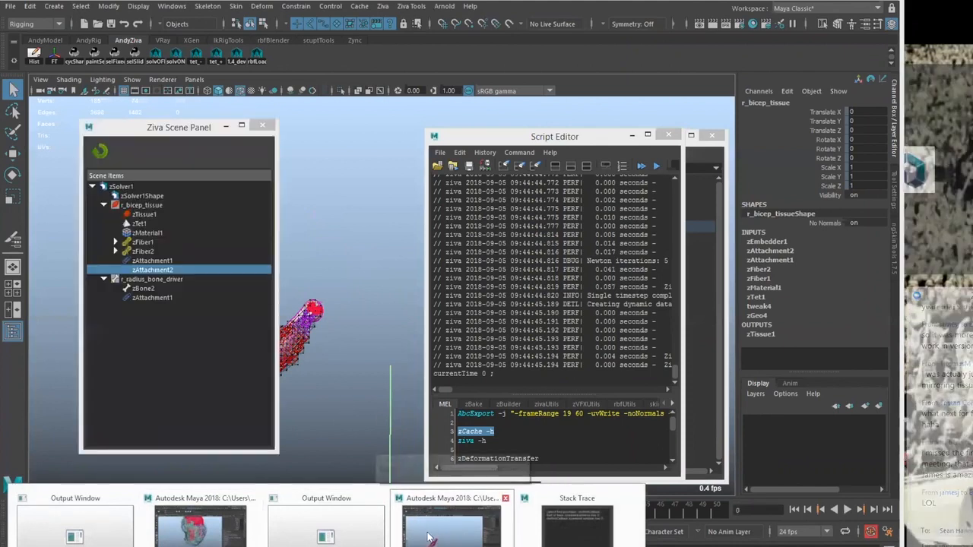
left_click(335, 337)
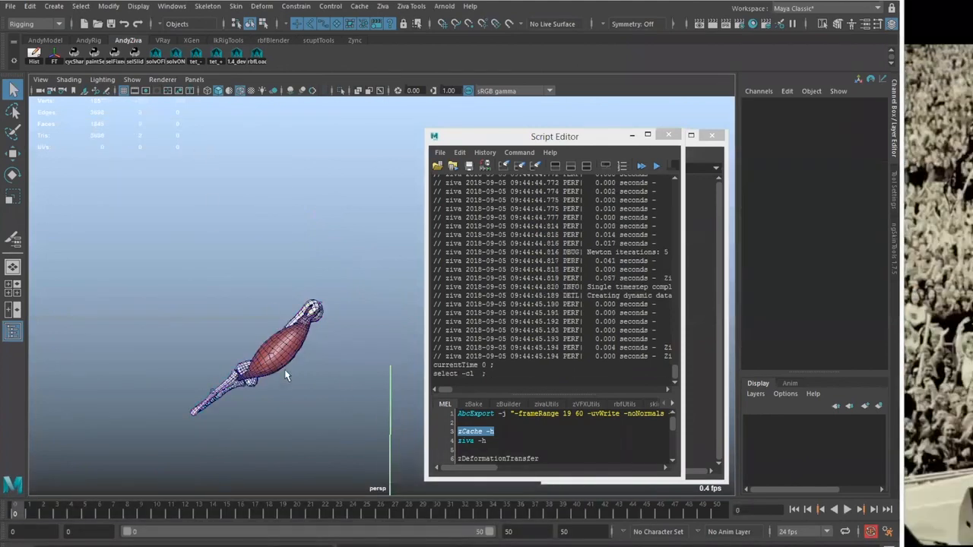